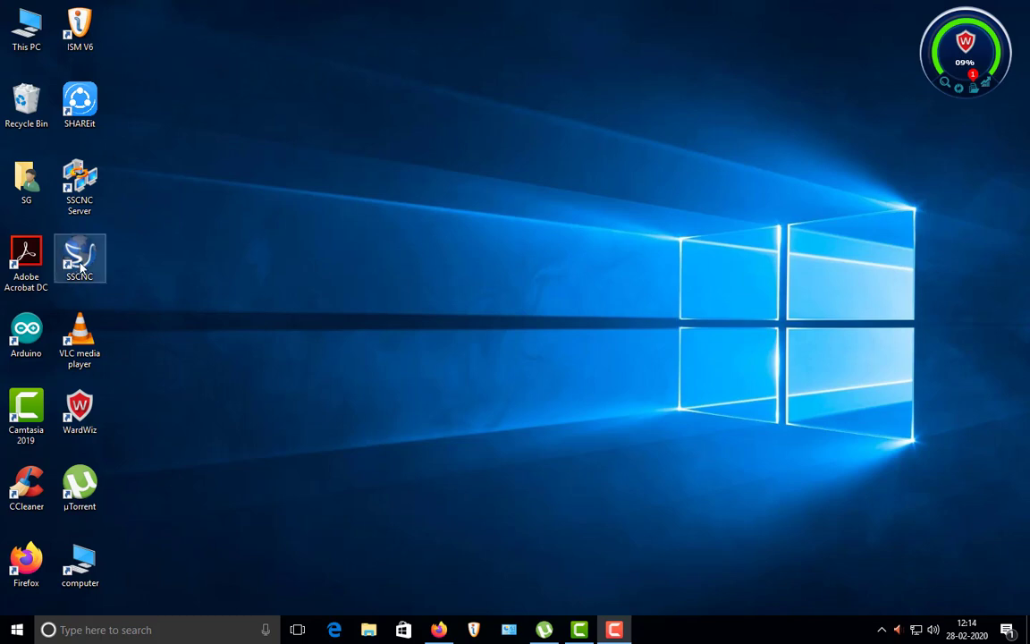
Step: Open the Nanjing_Swansoft_CNC_Simulator_v7.2.2.0 folder under Software on drive G: and show the available actions for SSCNC7.2.2.0Setup.exe
click(367, 630)
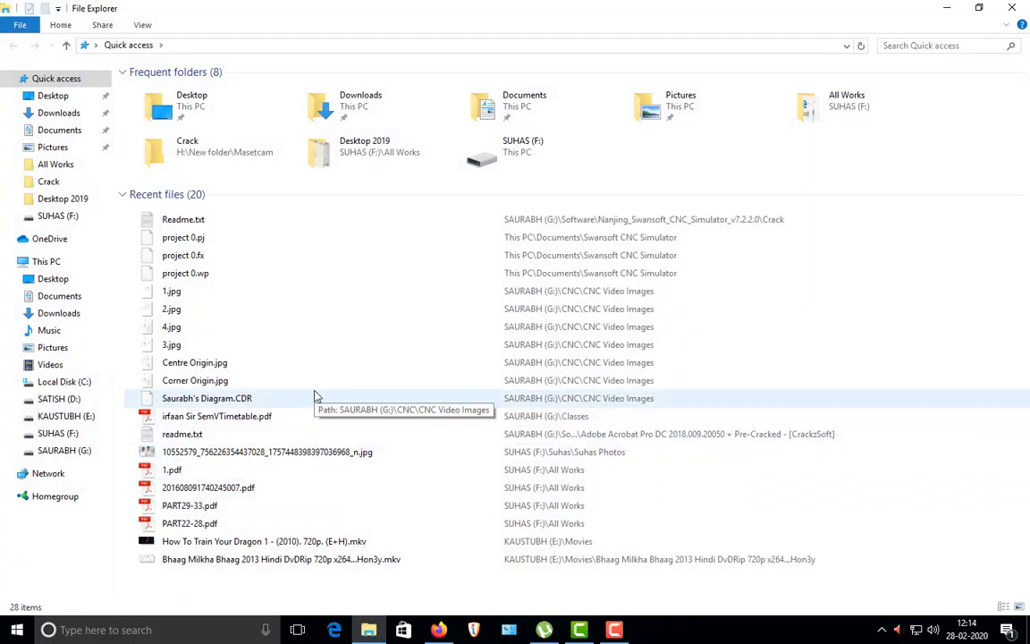
click(64, 450)
double_click(178, 302)
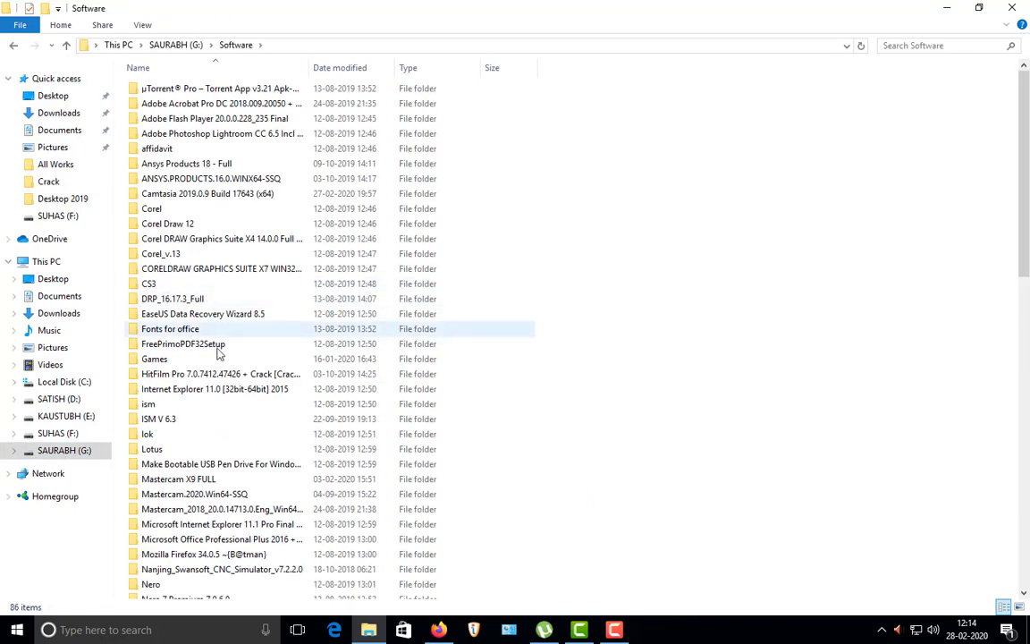
scroll(197, 536, down, 2)
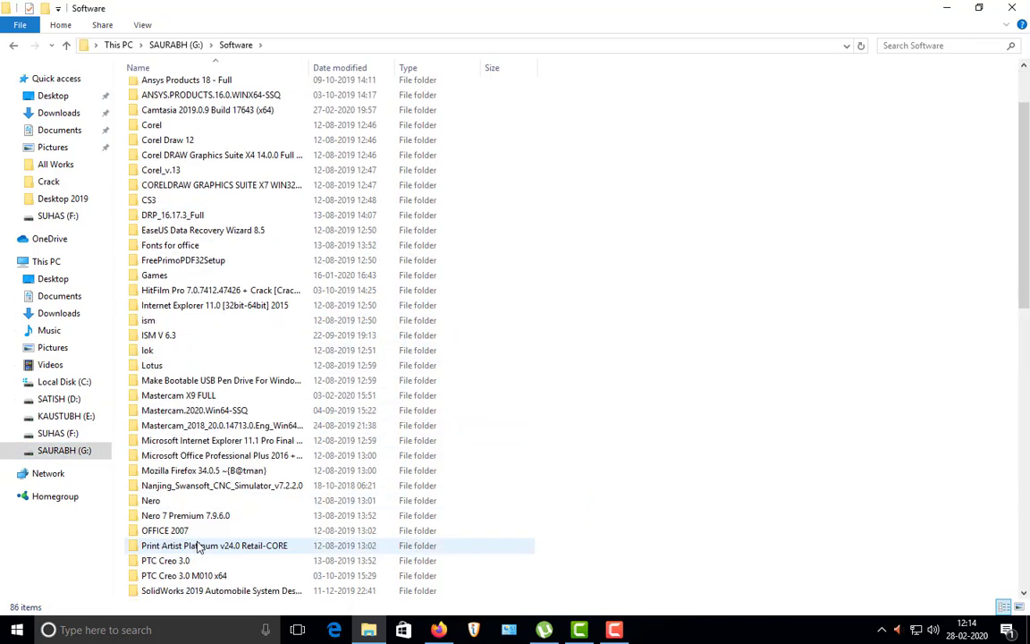
double_click(174, 486)
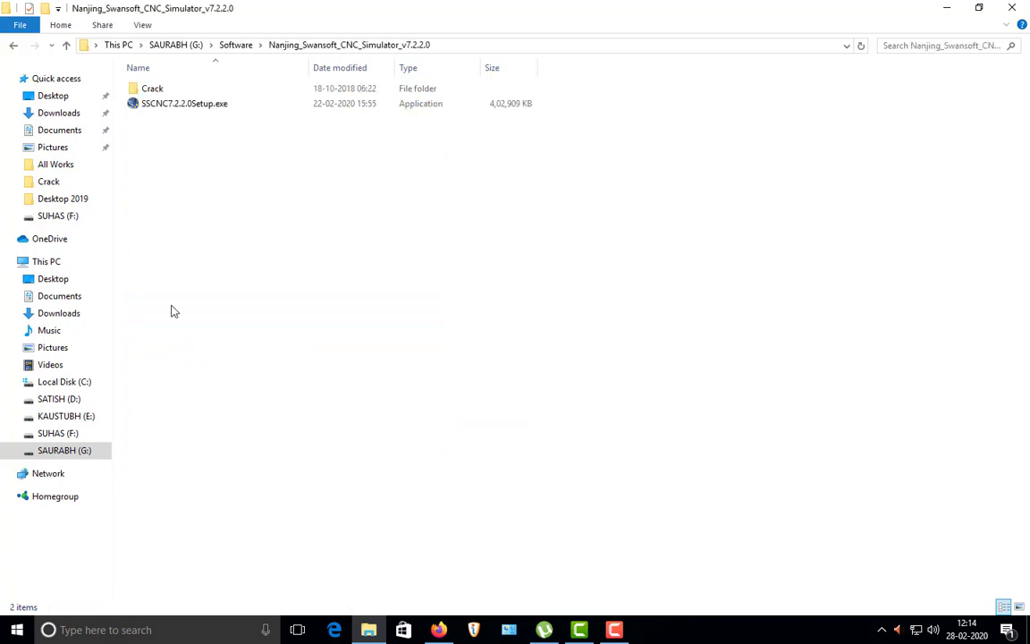
click(184, 110)
right_click(184, 109)
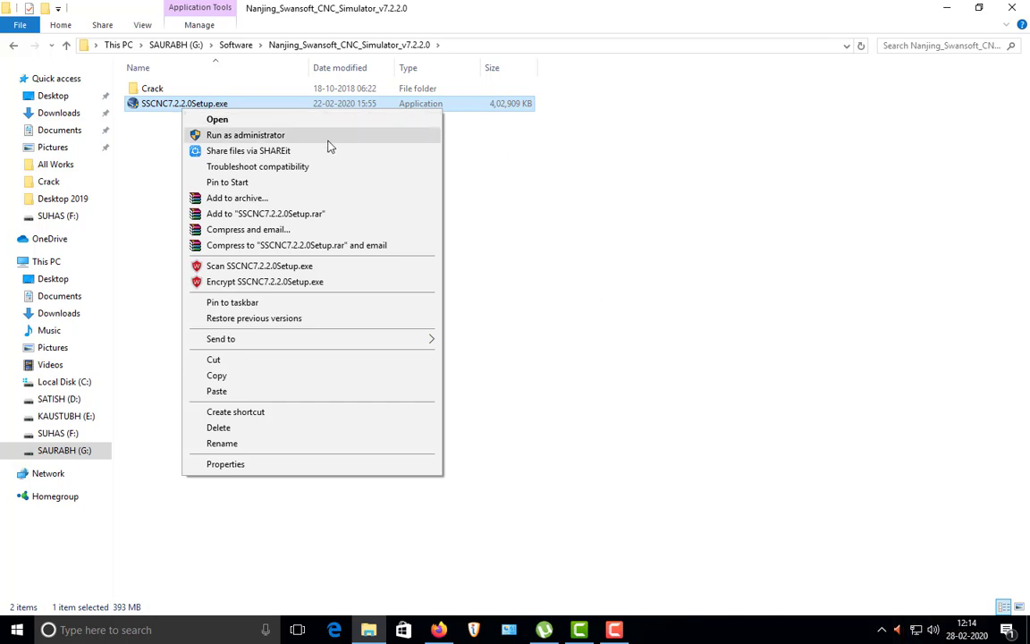
Step: Open the Crack folder beside the setup file and bring up the available file actions for sssd.dll
double_click(147, 88)
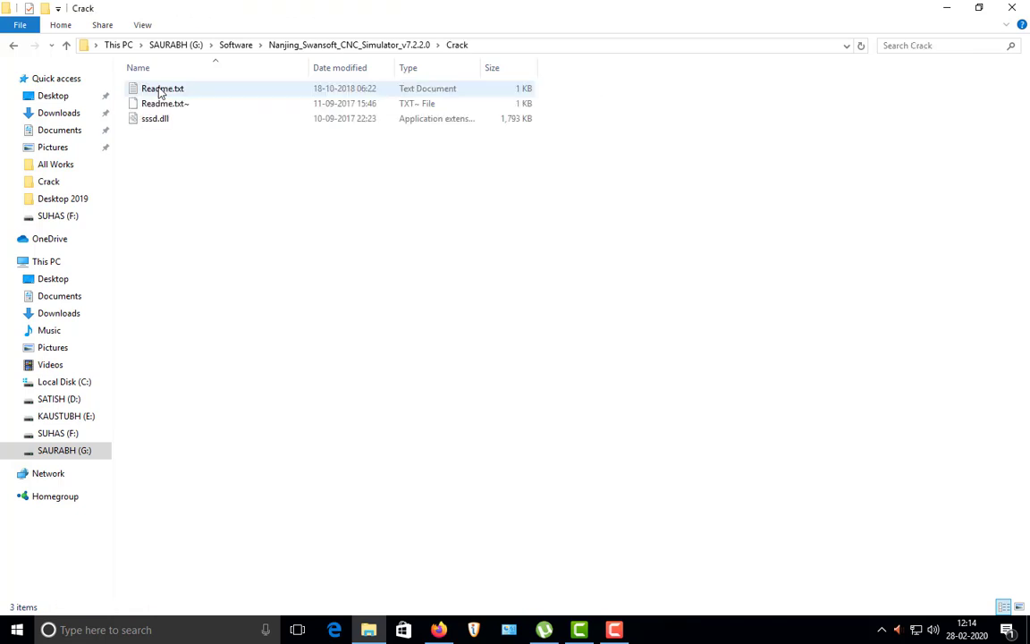
right_click(174, 129)
click(168, 120)
right_click(169, 121)
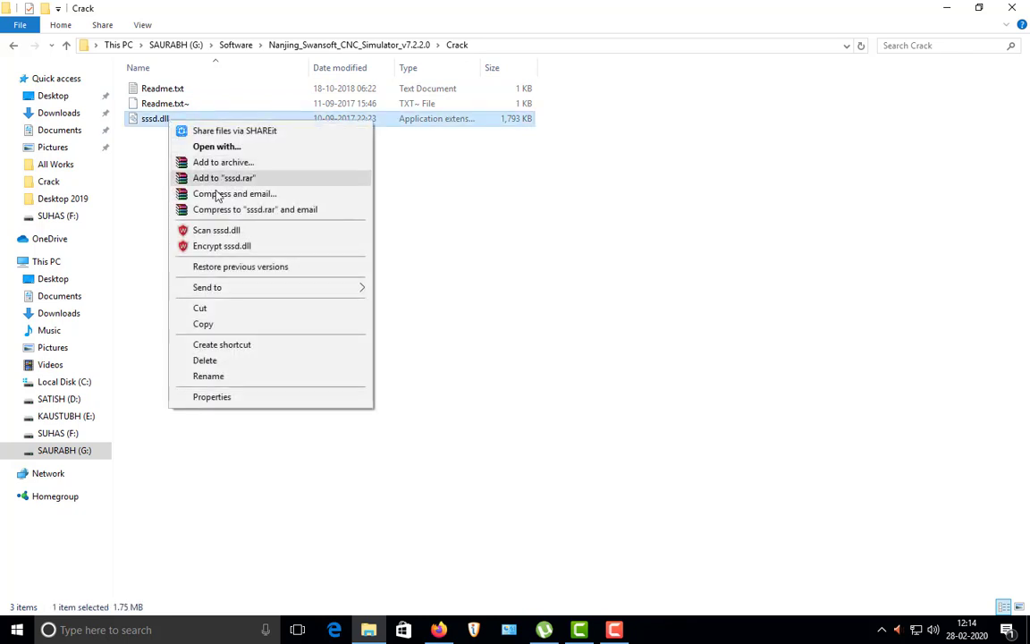
click(249, 308)
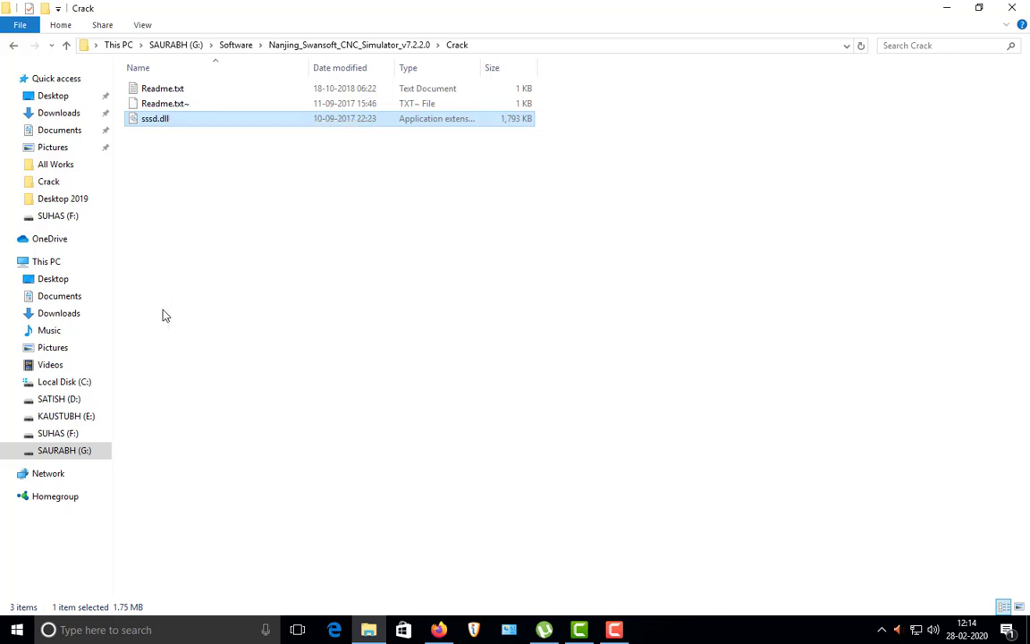
click(164, 314)
Step: Browse to C:\Nanjing Swansoft\SSCNC\common\Bin, bring up the folder's available actions, and minimize File Explorer
click(77, 383)
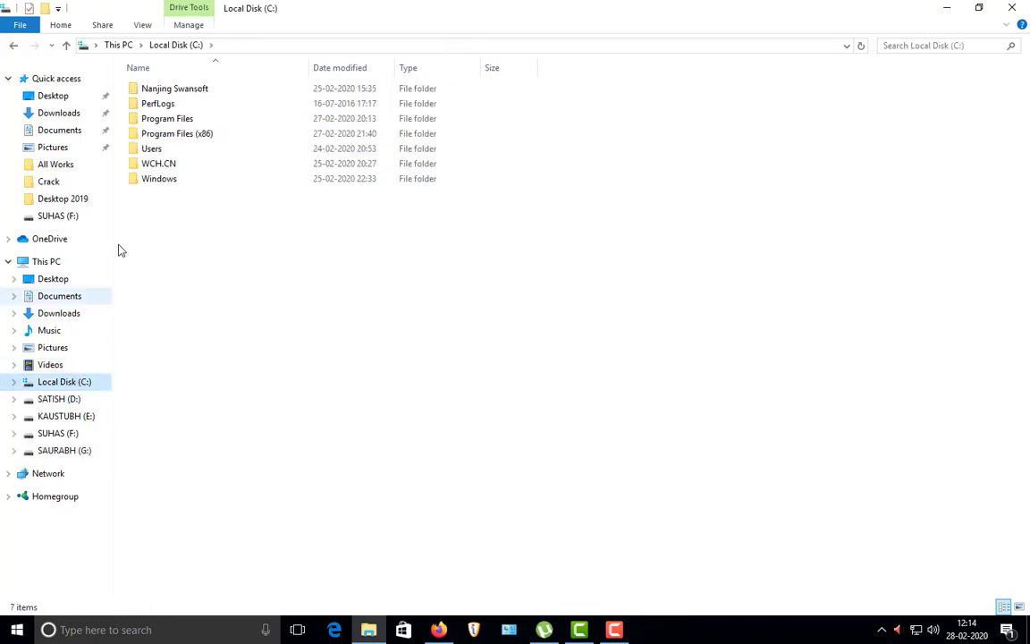
double_click(171, 90)
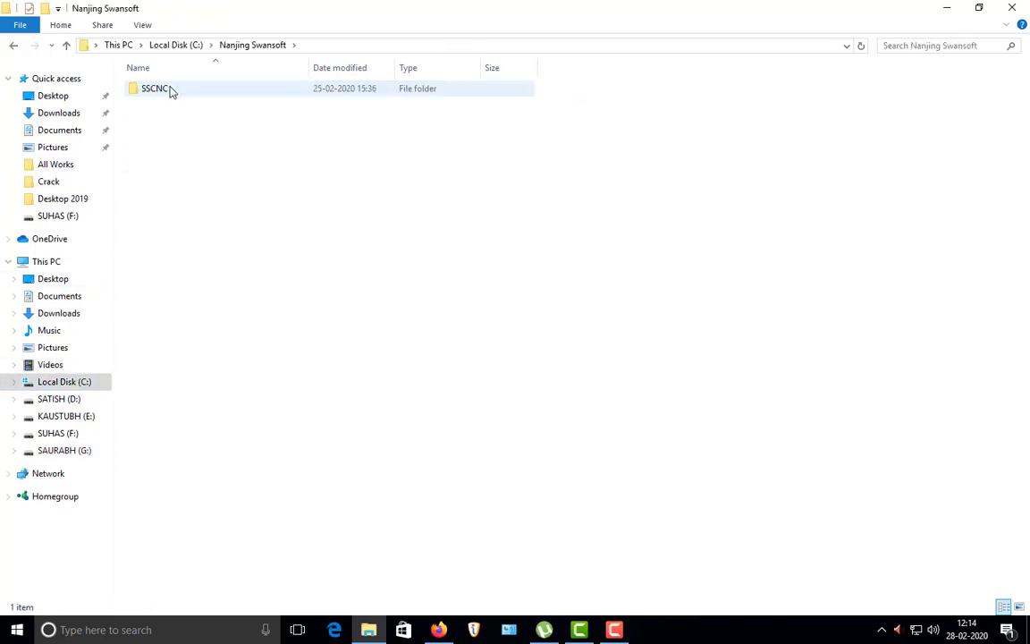
double_click(154, 89)
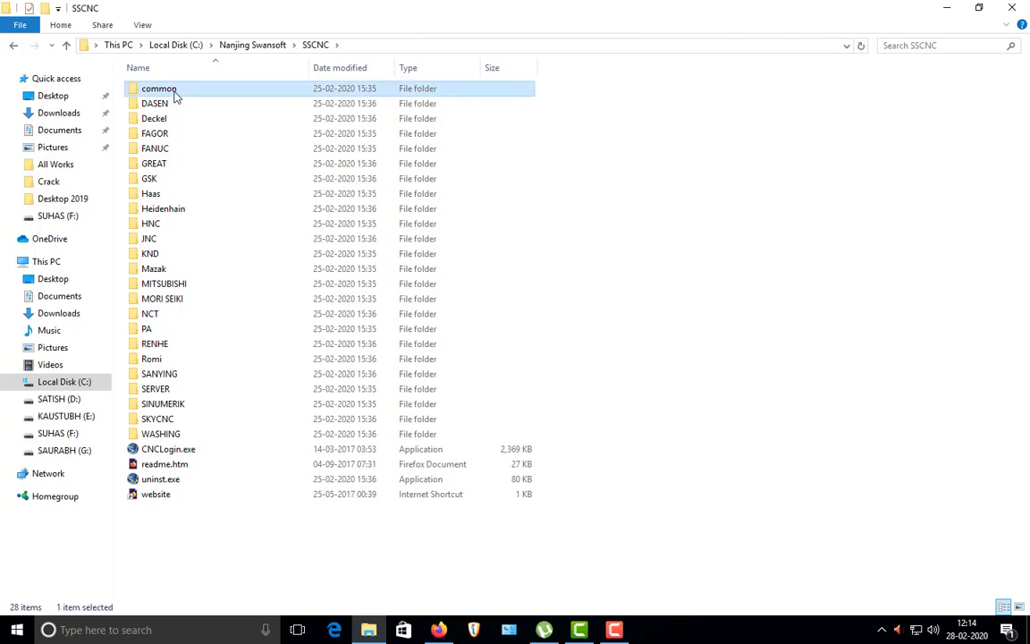
double_click(176, 96)
double_click(175, 93)
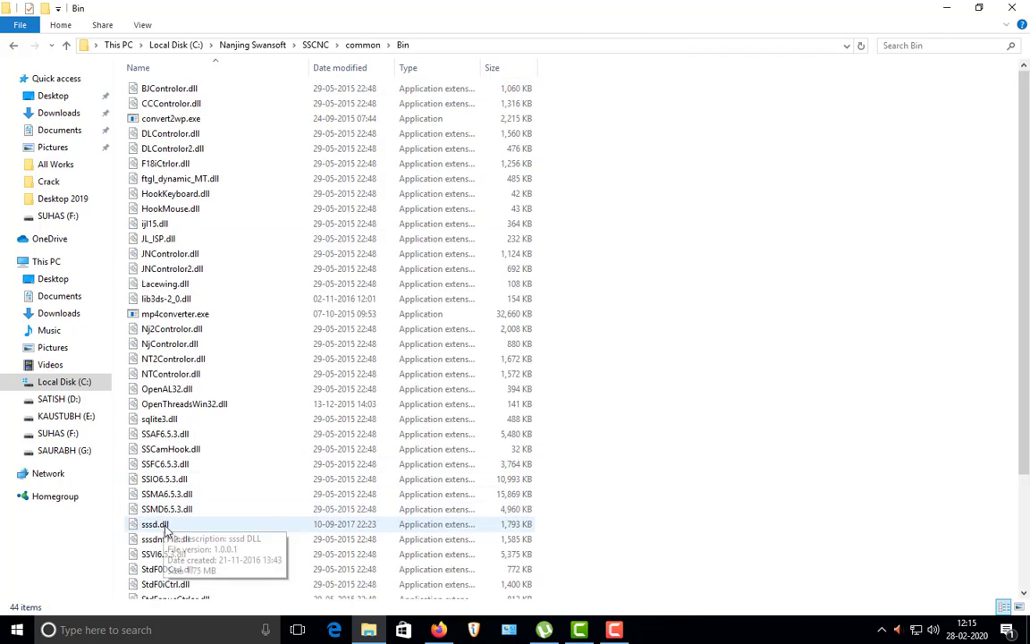
right_click(613, 340)
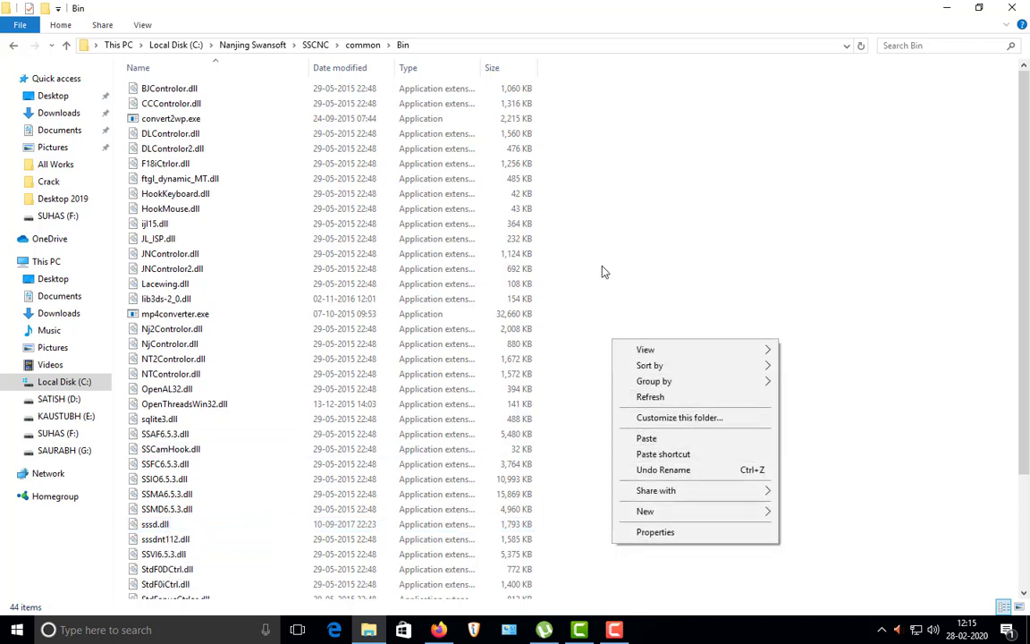
click(908, 5)
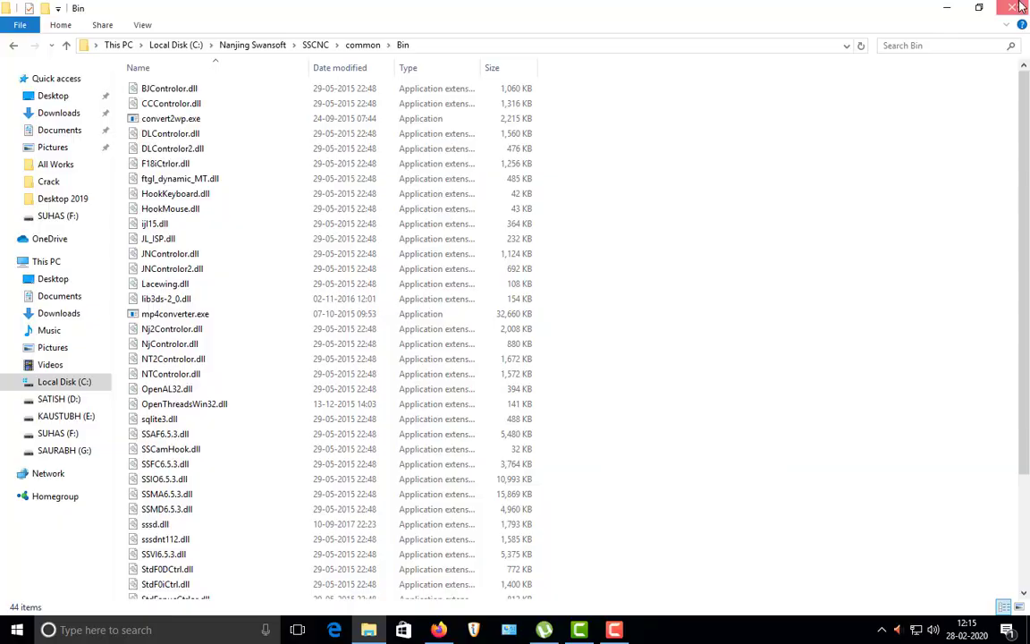
click(948, 8)
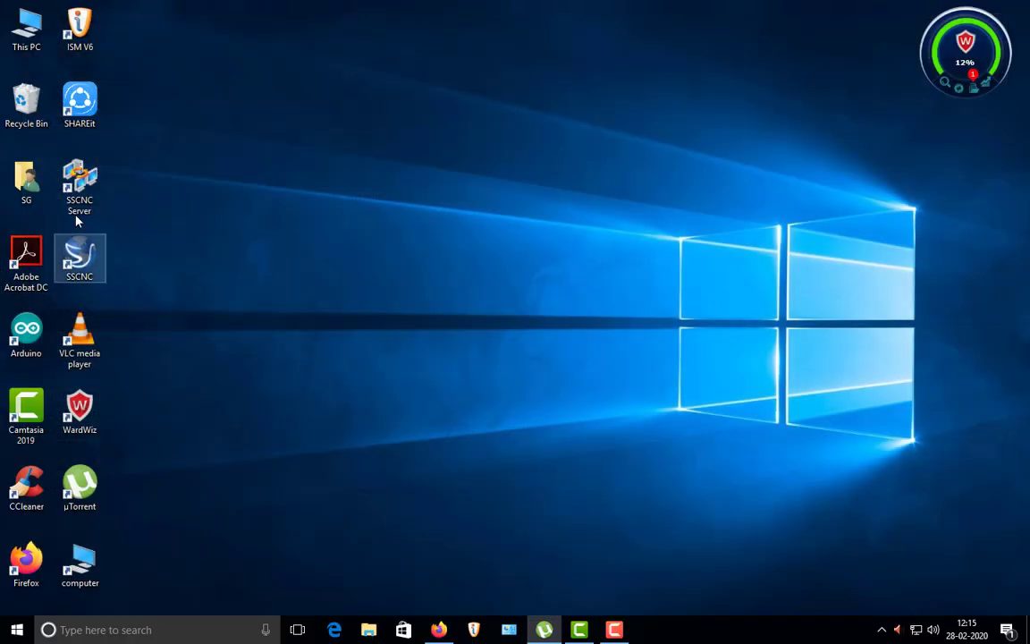
Step: Launch SSCNC from the desktop, look through the CNC systems, and run the simulation with FANUC 18M
double_click(89, 267)
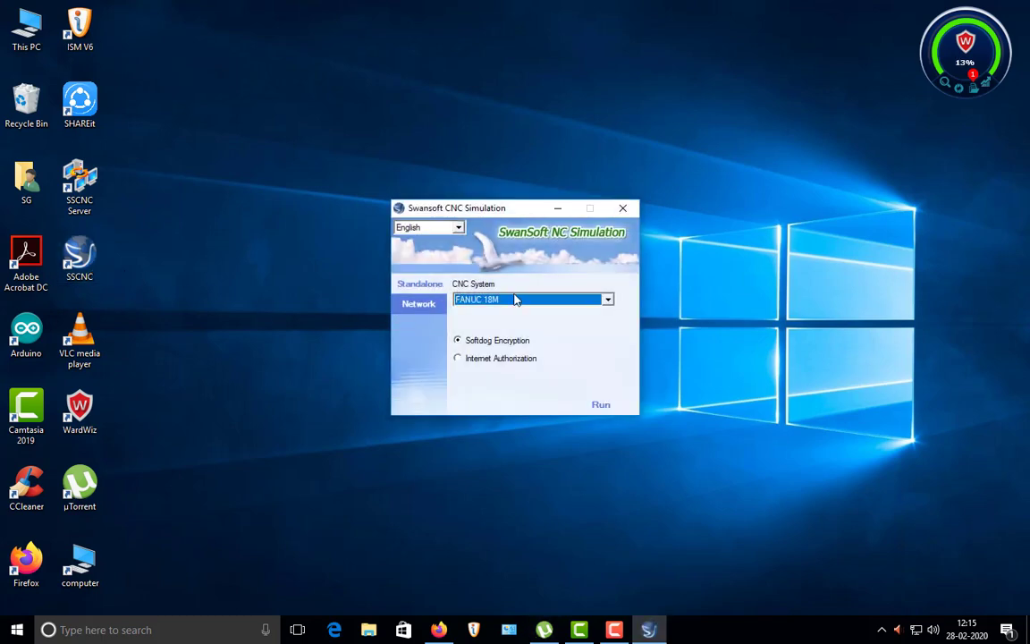
click(608, 300)
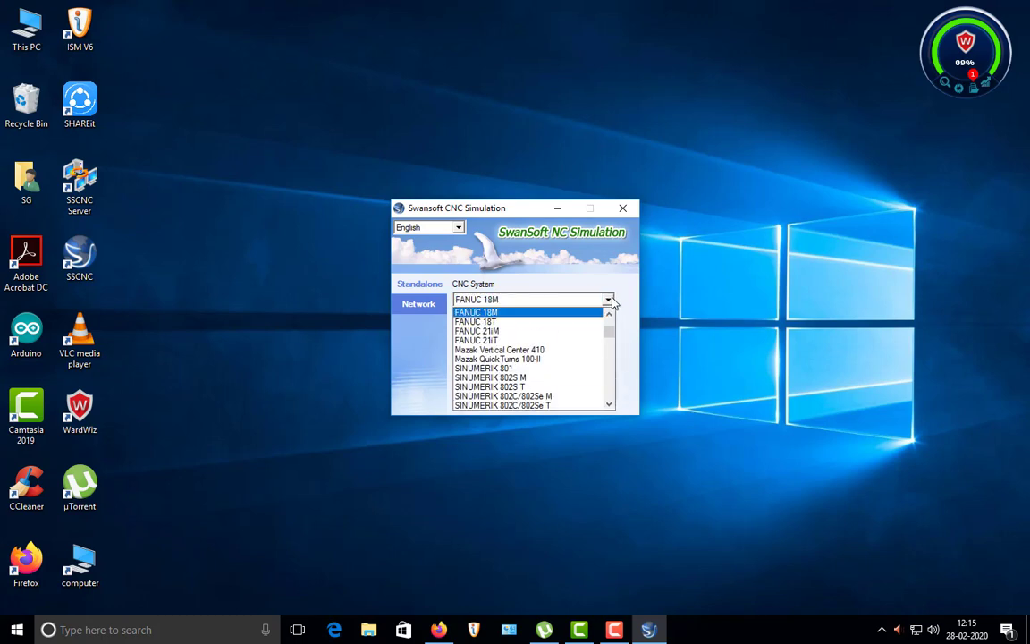
drag(612, 331, 610, 325)
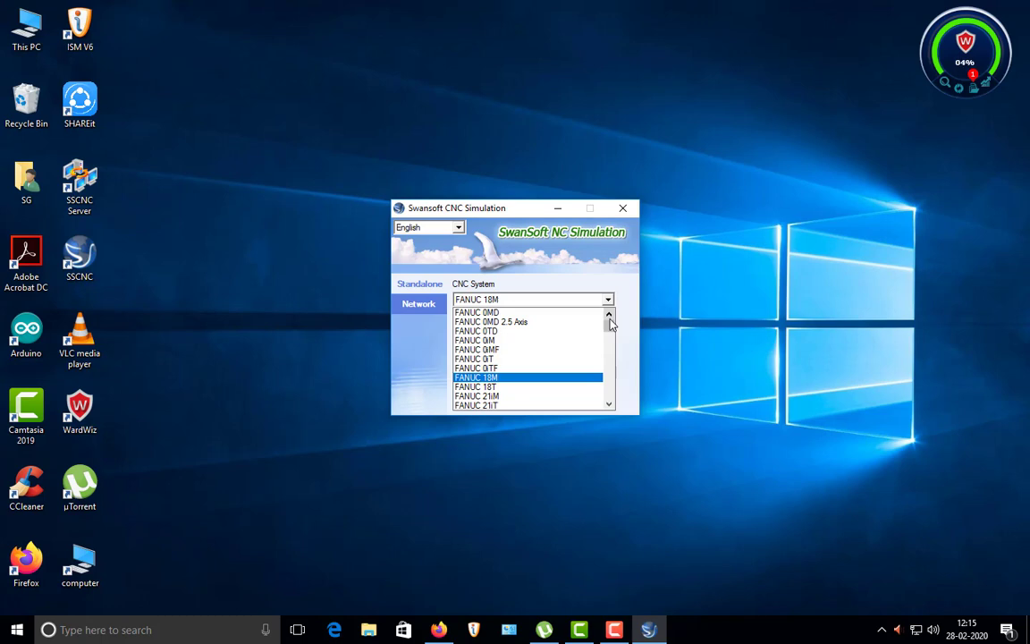
drag(612, 331, 614, 335)
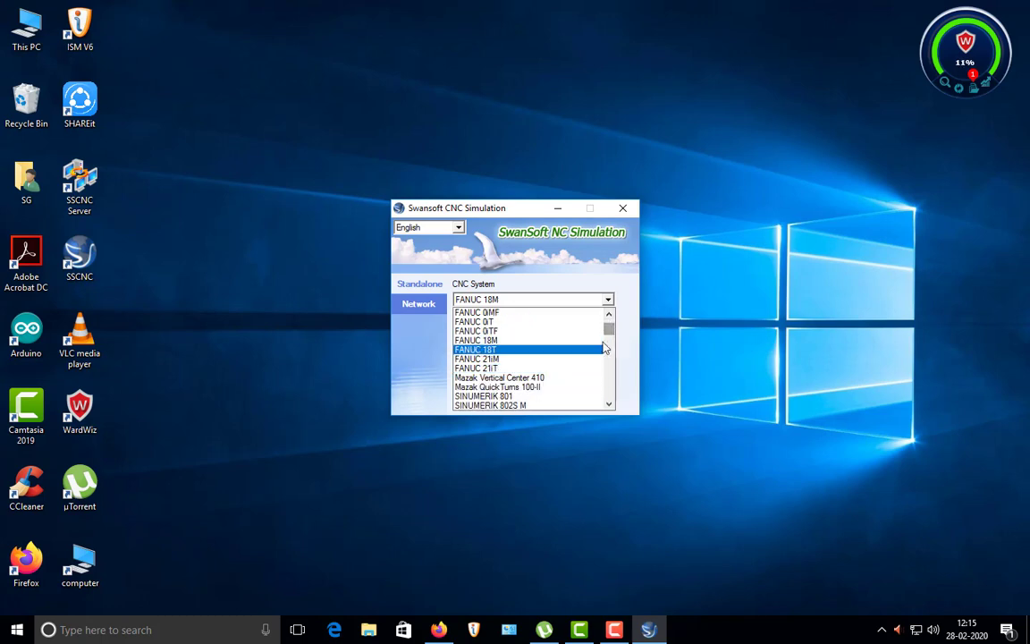
drag(605, 335, 614, 389)
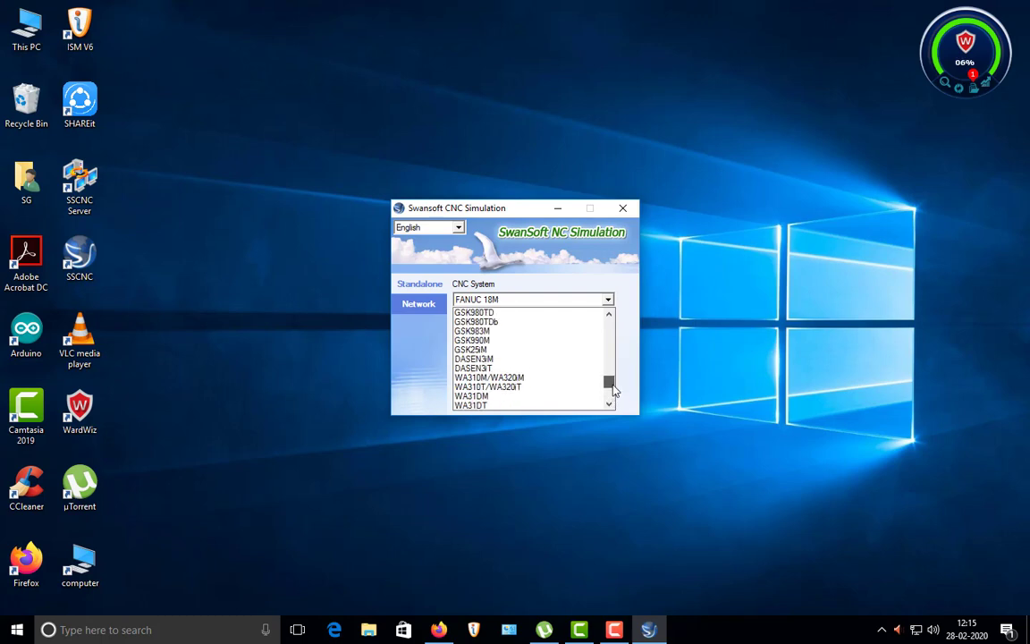
drag(614, 389, 612, 322)
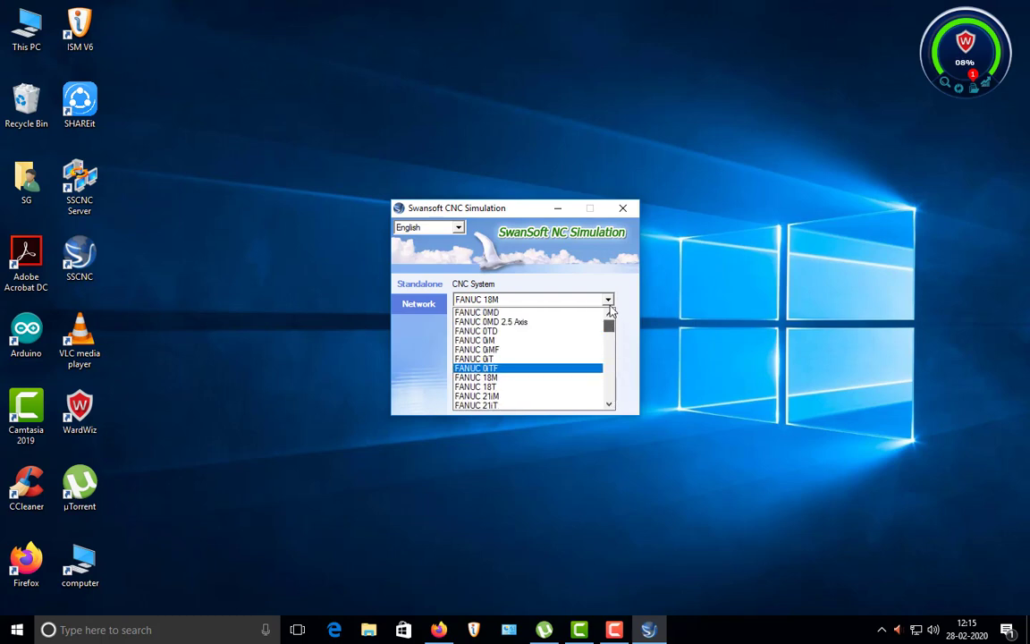
click(534, 378)
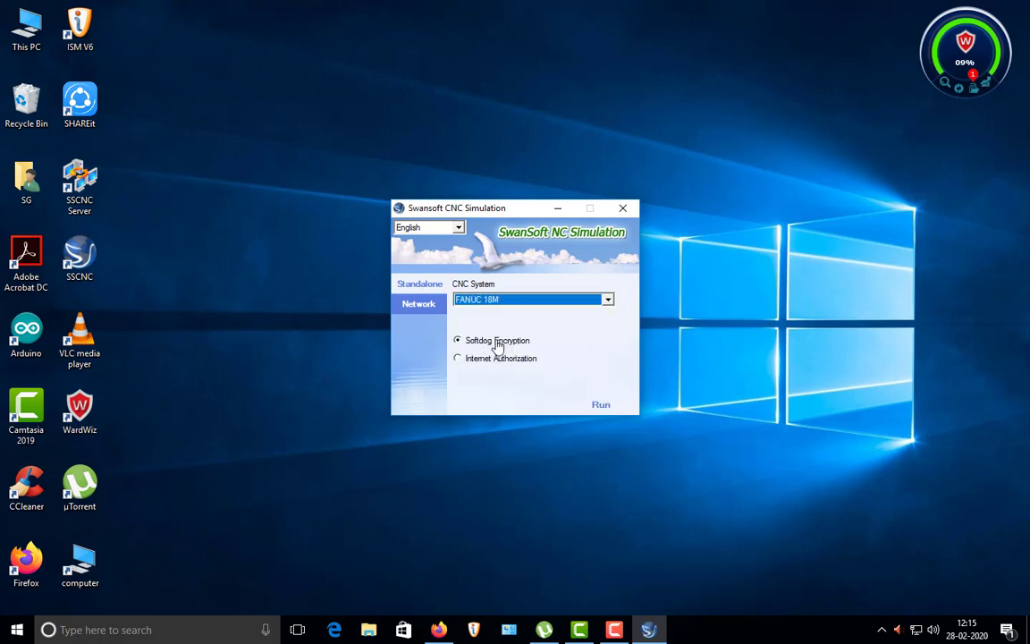
click(600, 407)
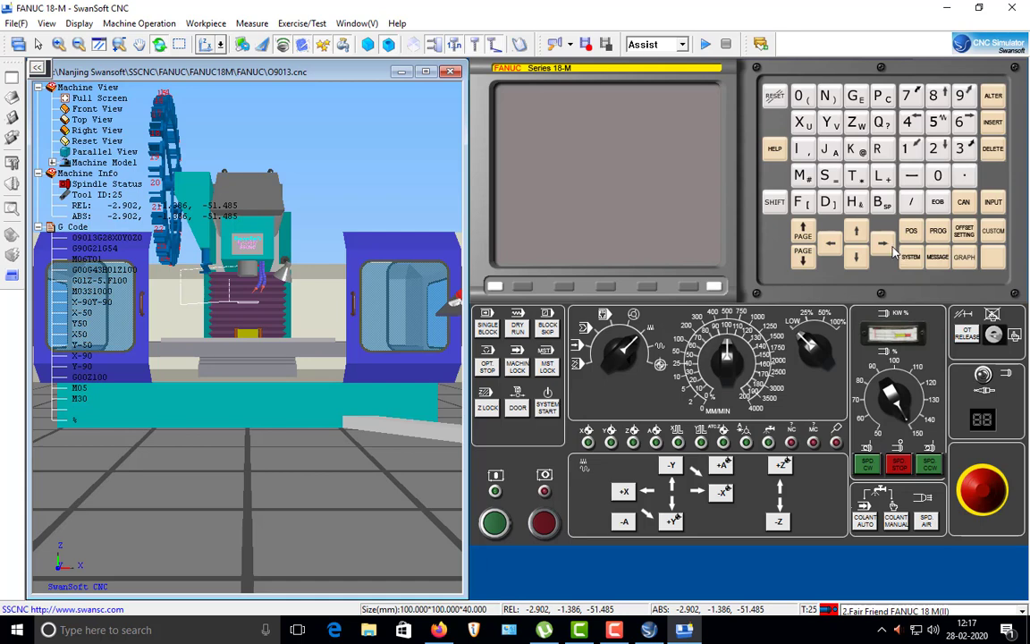
Step: Start the FANUC 18M control system and release the emergency stop
click(549, 417)
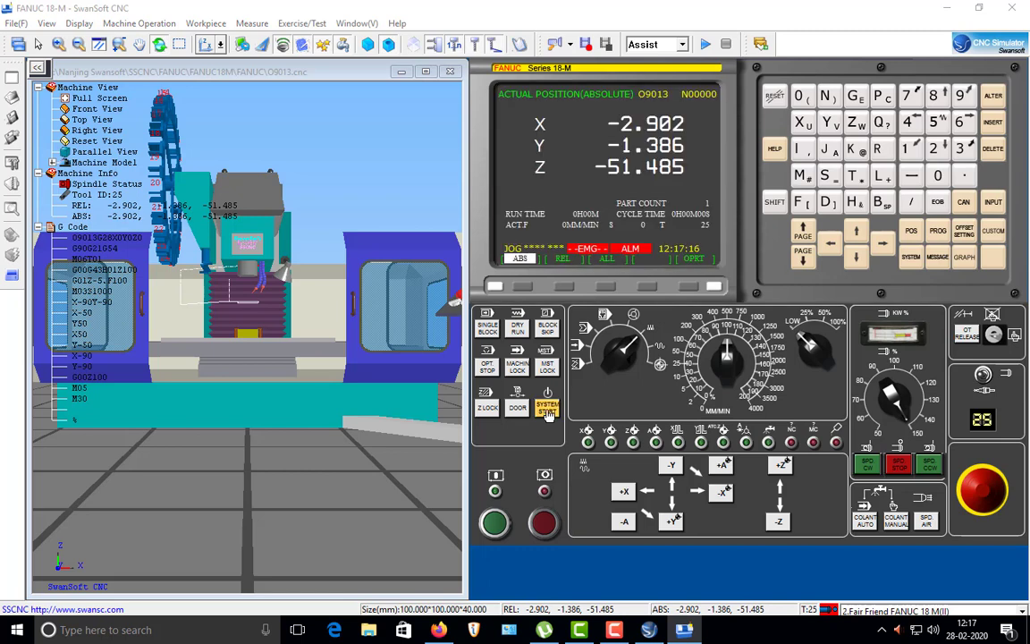
click(984, 490)
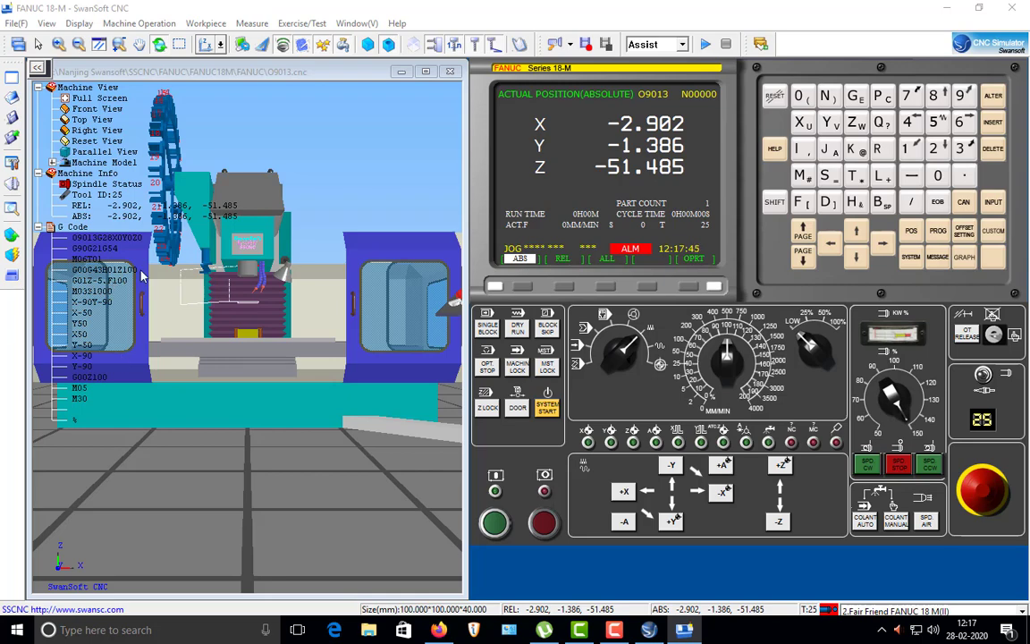
Step: Examine the milling machine from several angles, in the right view, and in full screen before returning to the windowed display
drag(141, 276, 263, 203)
drag(375, 379, 228, 347)
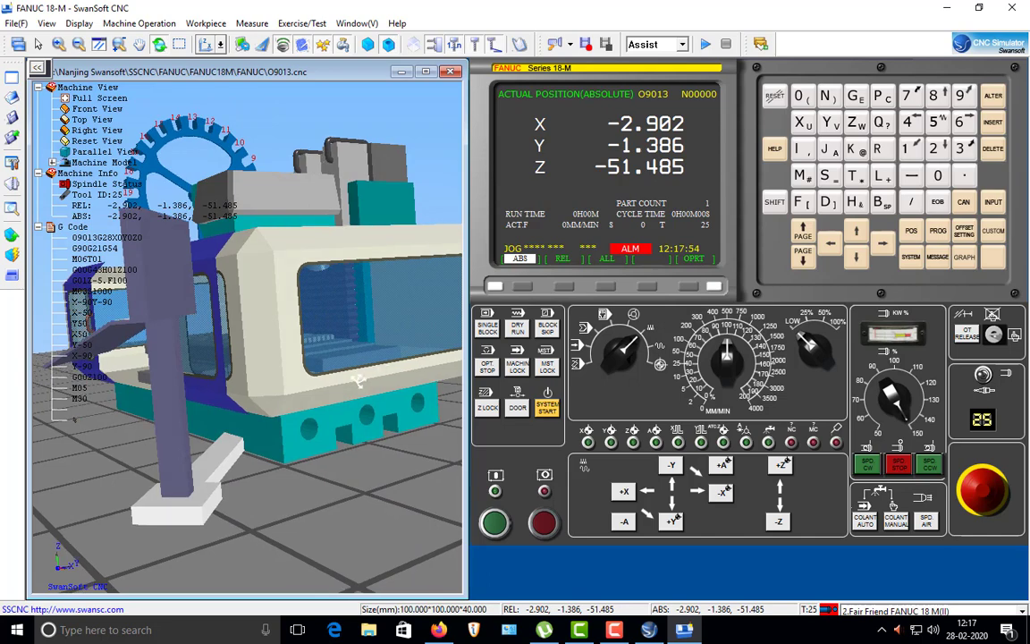
drag(359, 382, 143, 382)
drag(342, 319, 335, 197)
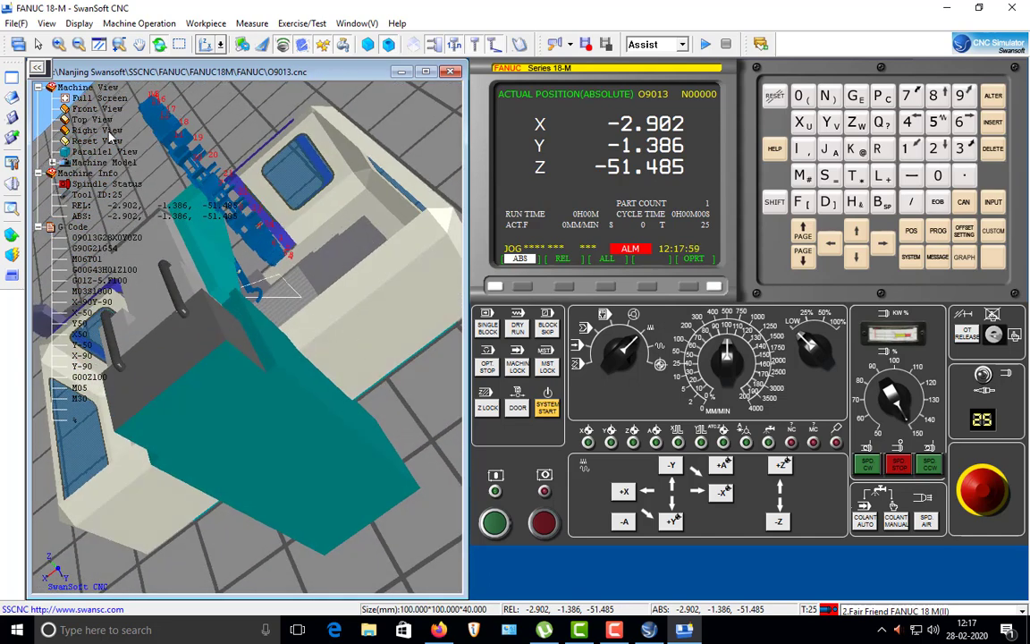
click(105, 131)
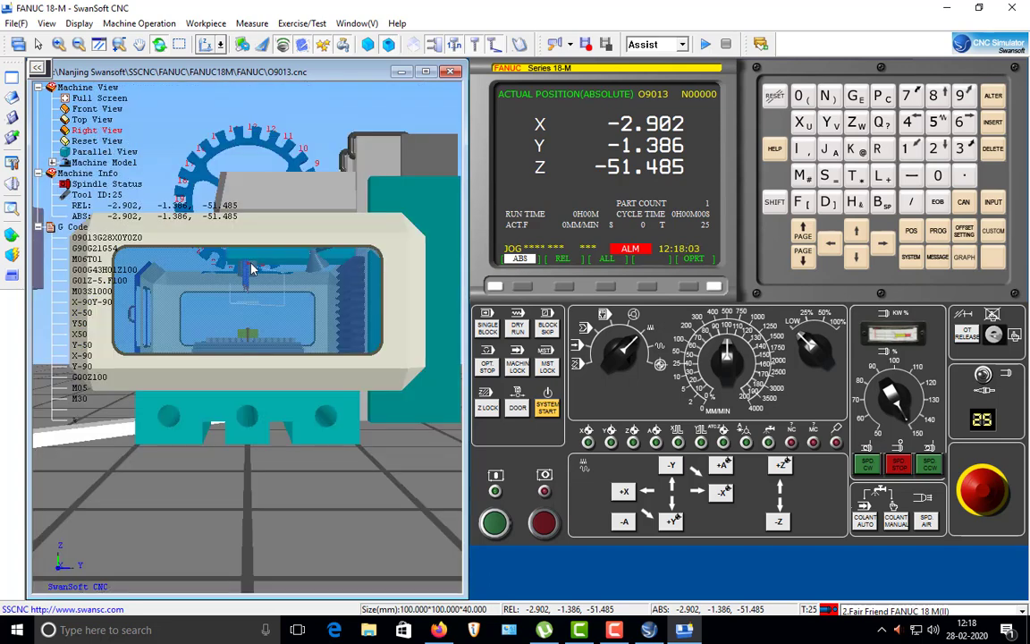
scroll(241, 250, up, 3)
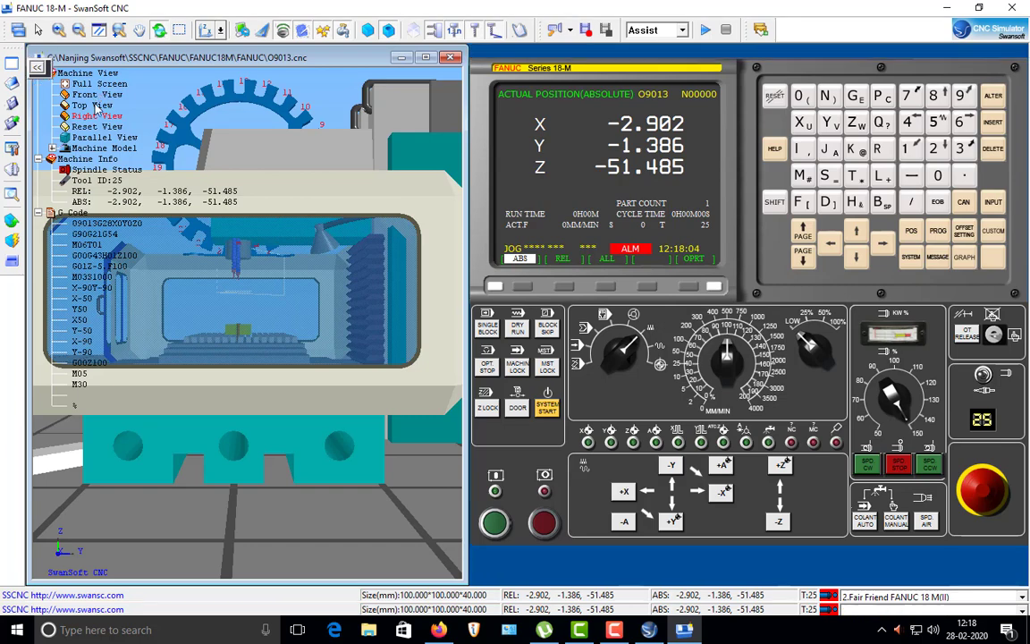
click(99, 84)
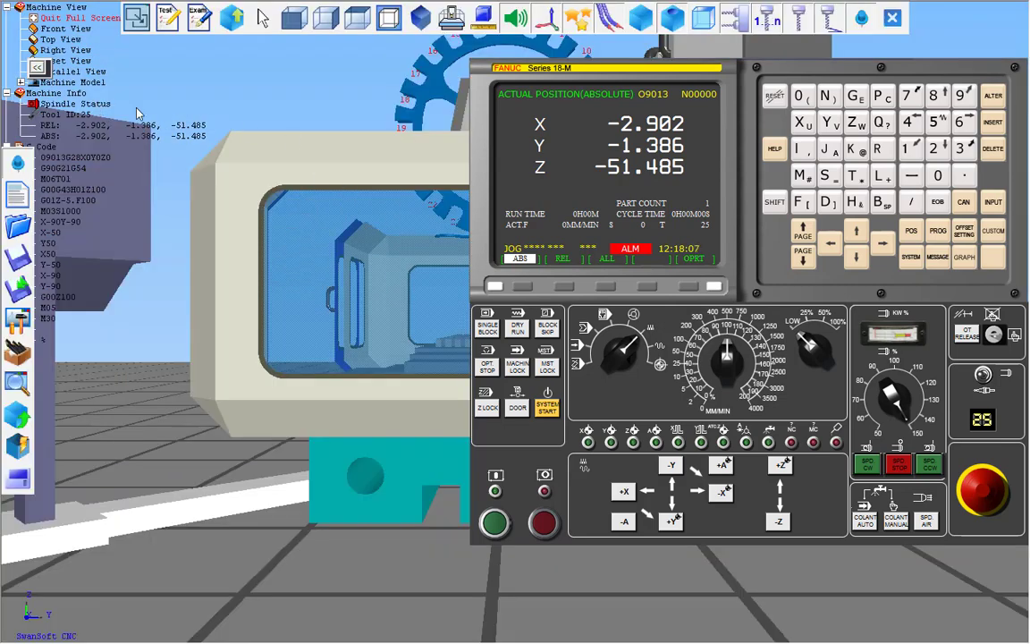
click(79, 18)
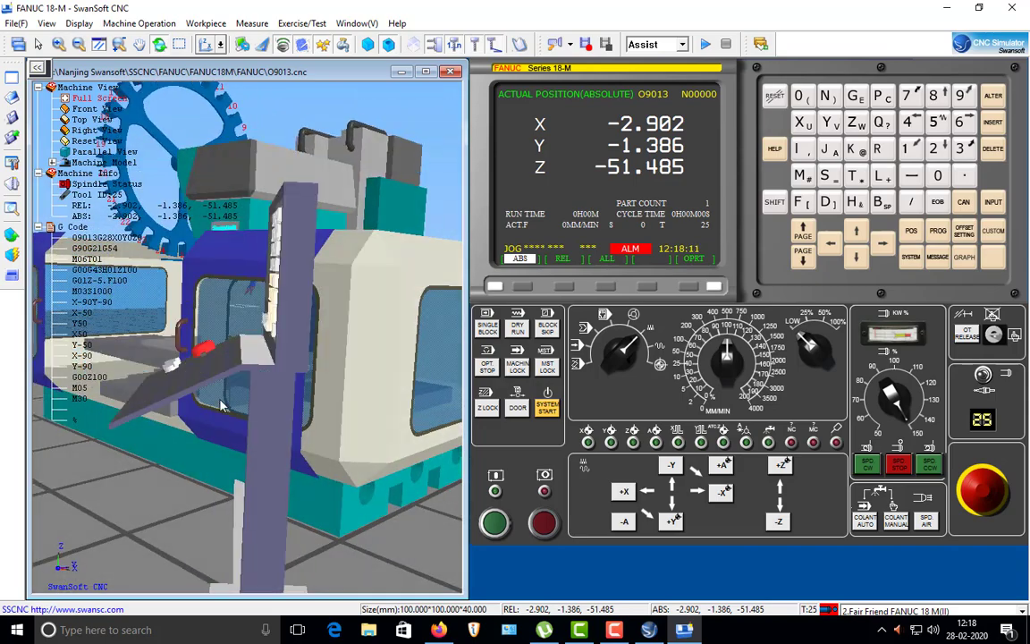
Step: Examine the spindle, worktable and workpiece inside the machine, and set the display to the front view
drag(262, 421, 297, 367)
mouse_move(202, 442)
mouse_down()
mouse_move(222, 394)
mouse_move(195, 396)
mouse_move(206, 429)
mouse_up()
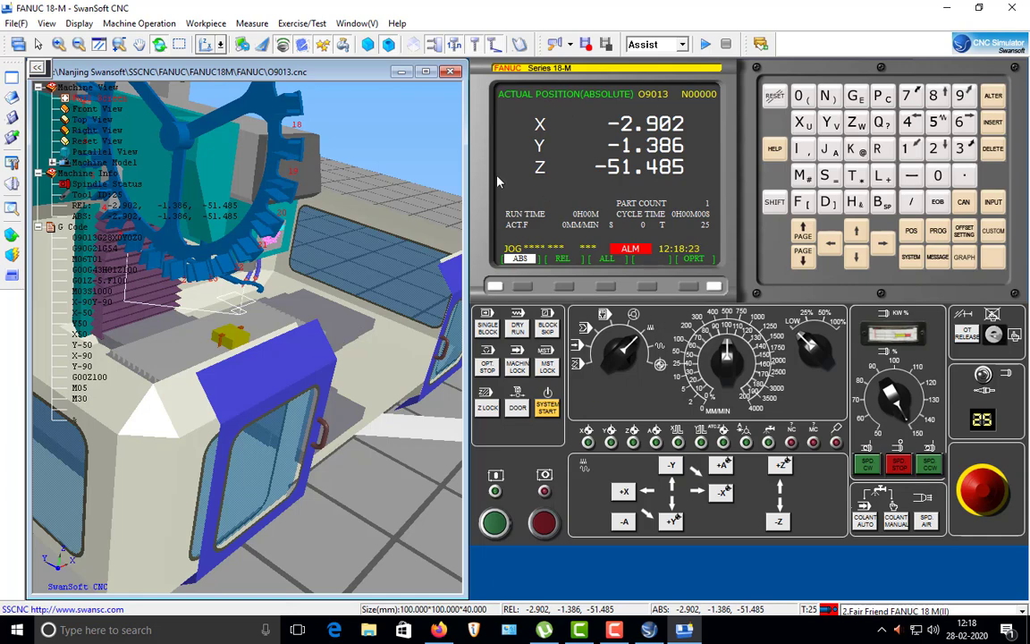
drag(344, 338, 223, 324)
scroll(190, 227, up, 5)
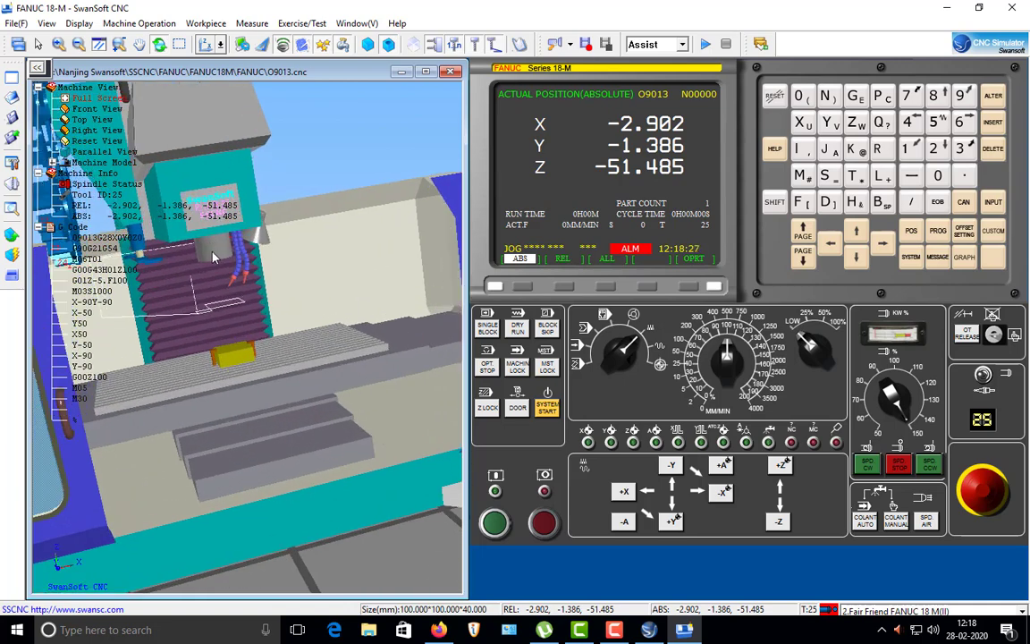
click(92, 108)
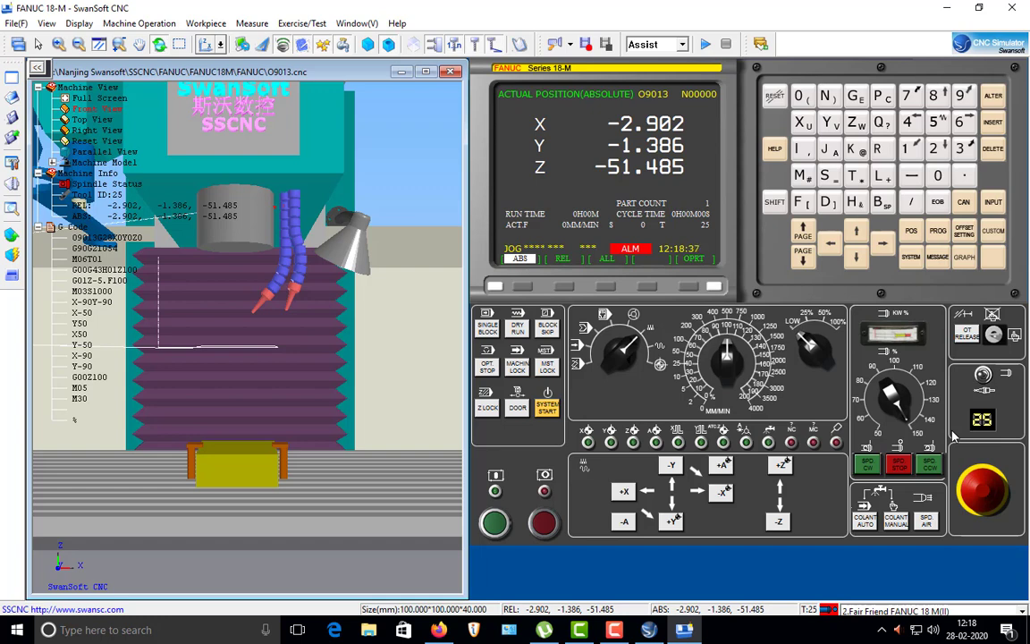
Step: Switch the control's position display to relative coordinates
click(913, 232)
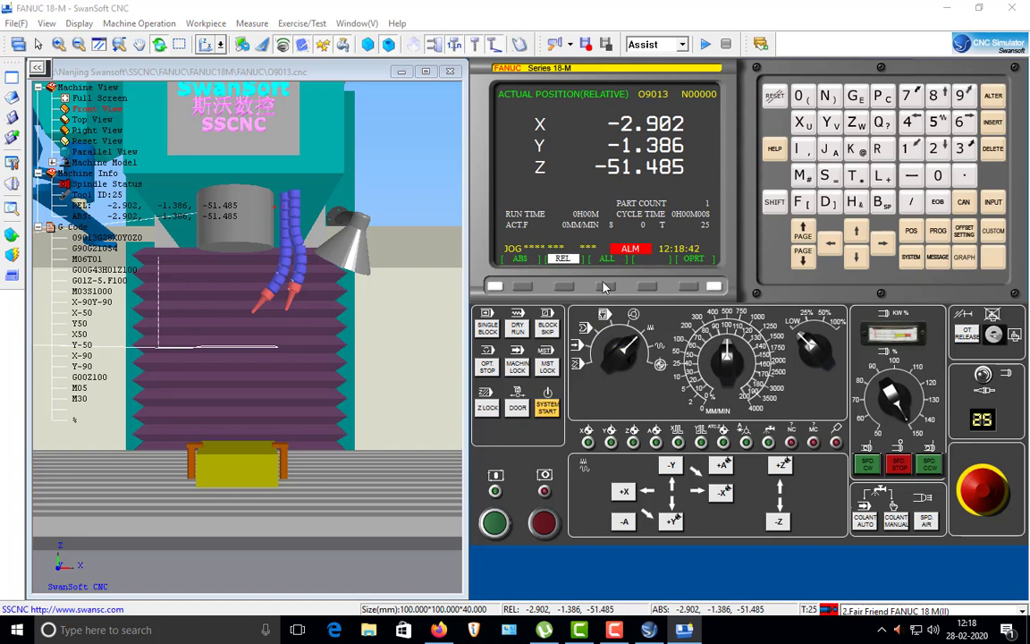
Step: Review the control's position, program and tool offset pages
click(909, 233)
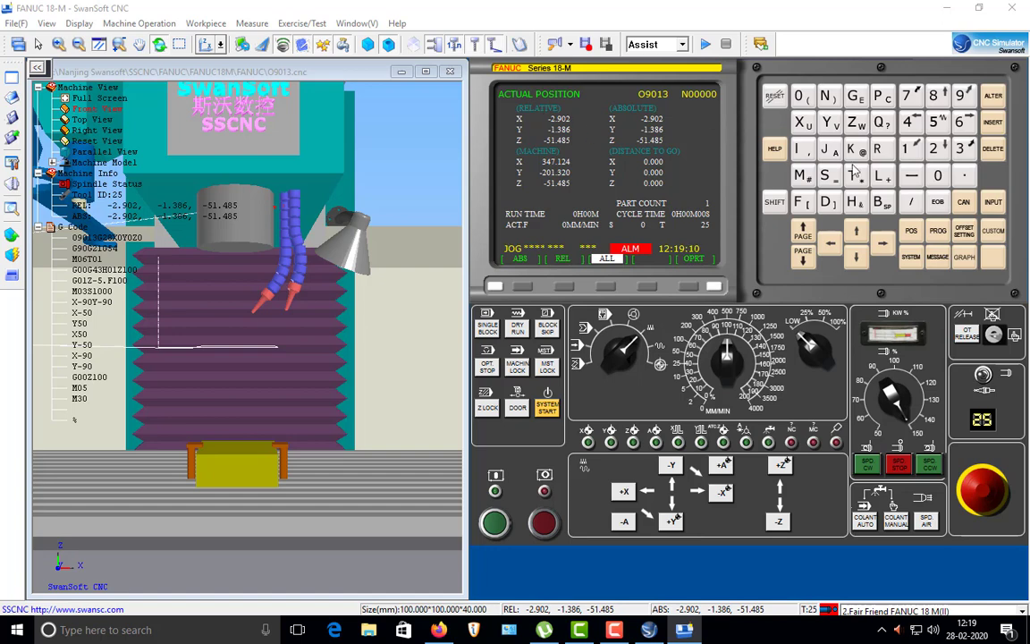
click(938, 230)
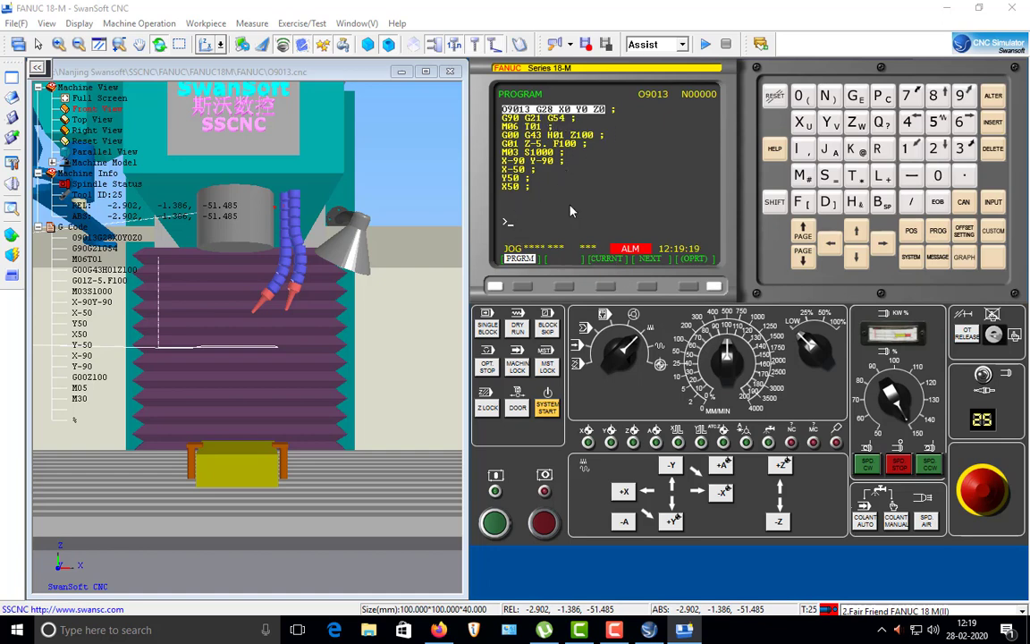
click(965, 234)
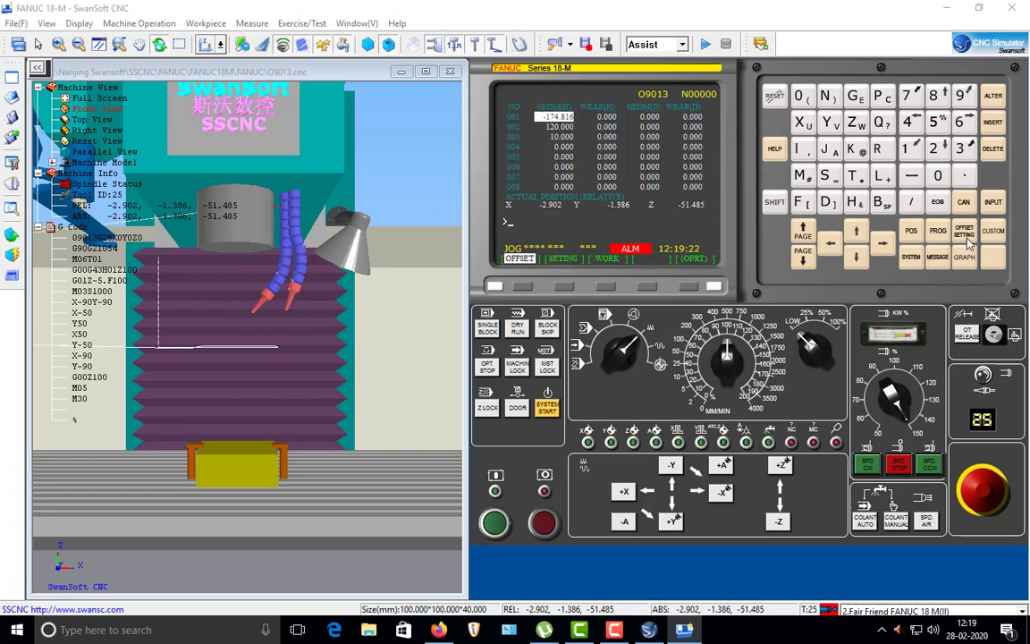
Step: Show the work coordinate offsets, select the G54 X value, and examine the workpiece at an angle
click(607, 288)
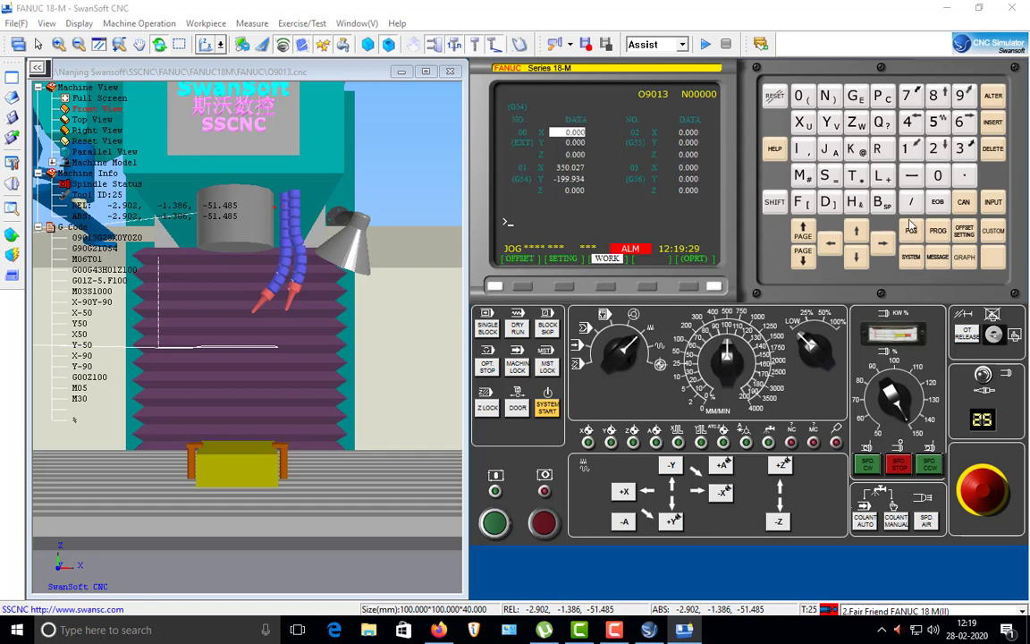
click(856, 257)
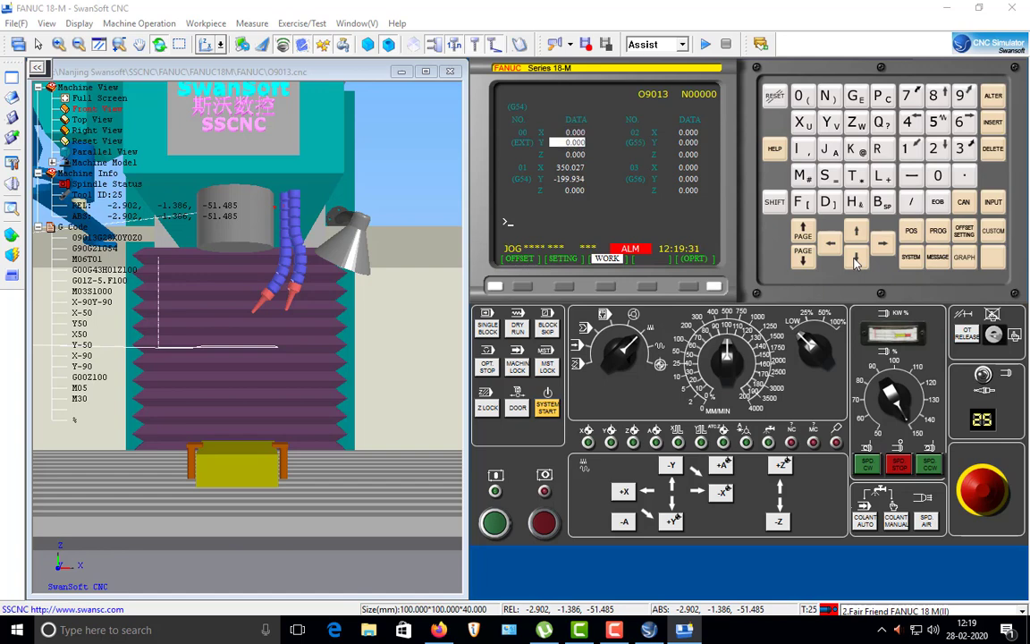
click(856, 257)
click(856, 257)
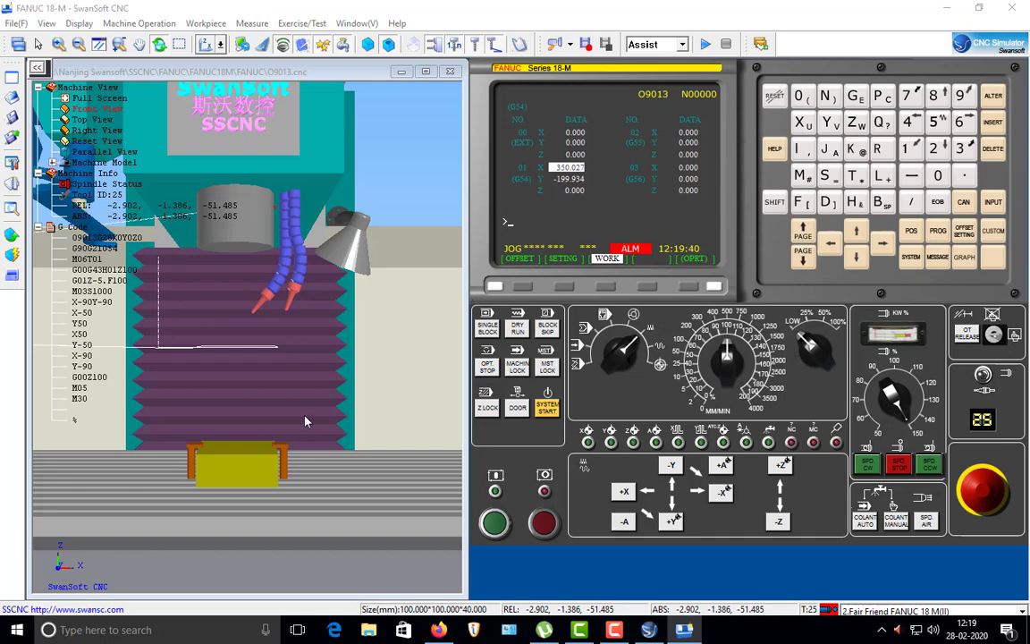
drag(197, 424, 243, 454)
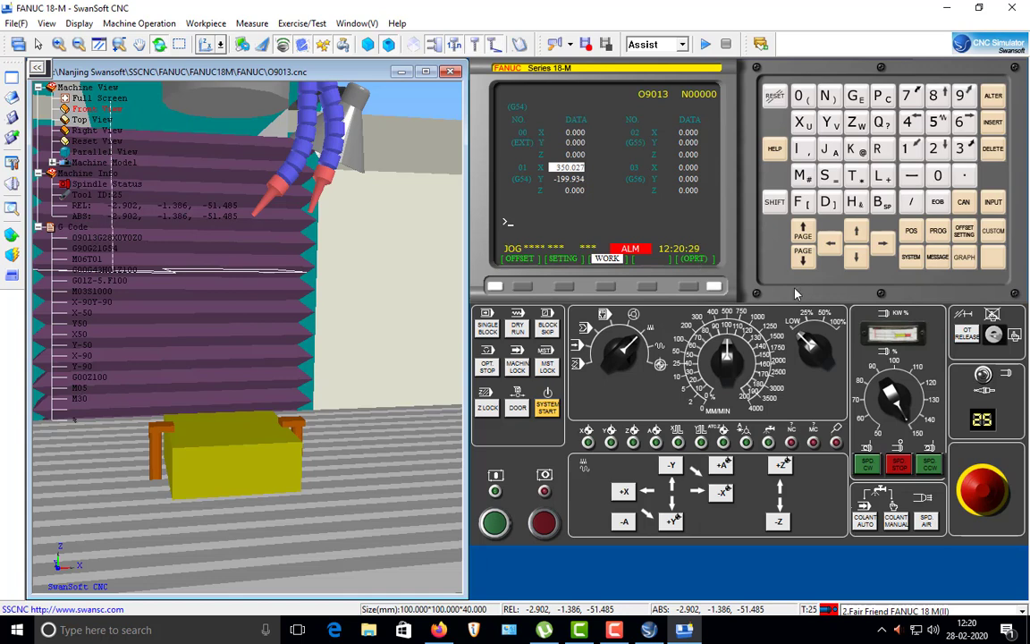
Step: Show the tool offset table again, and return to the program page for O9013
click(964, 232)
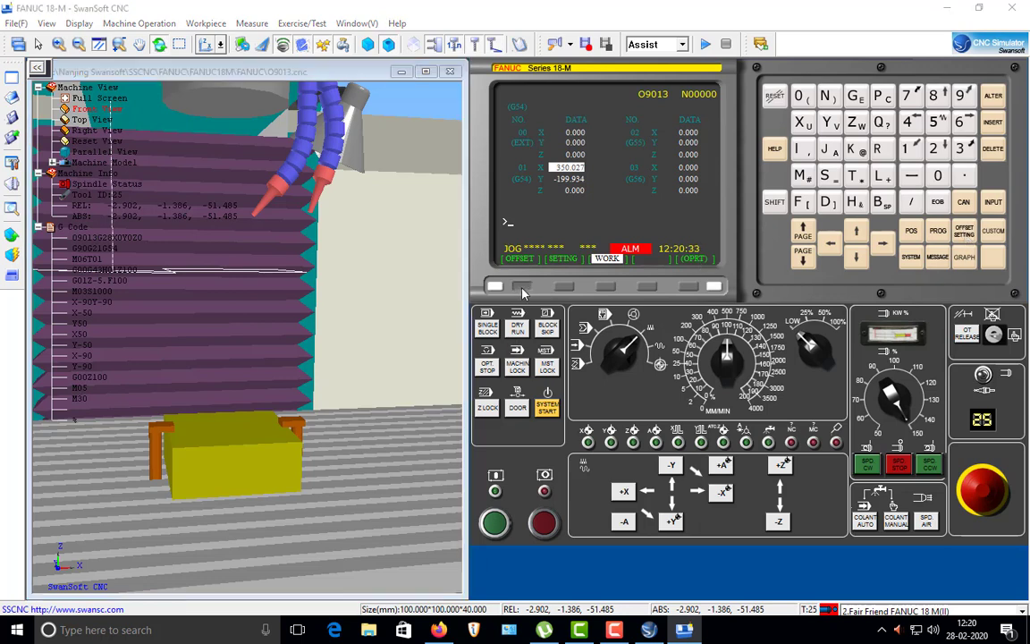
click(495, 286)
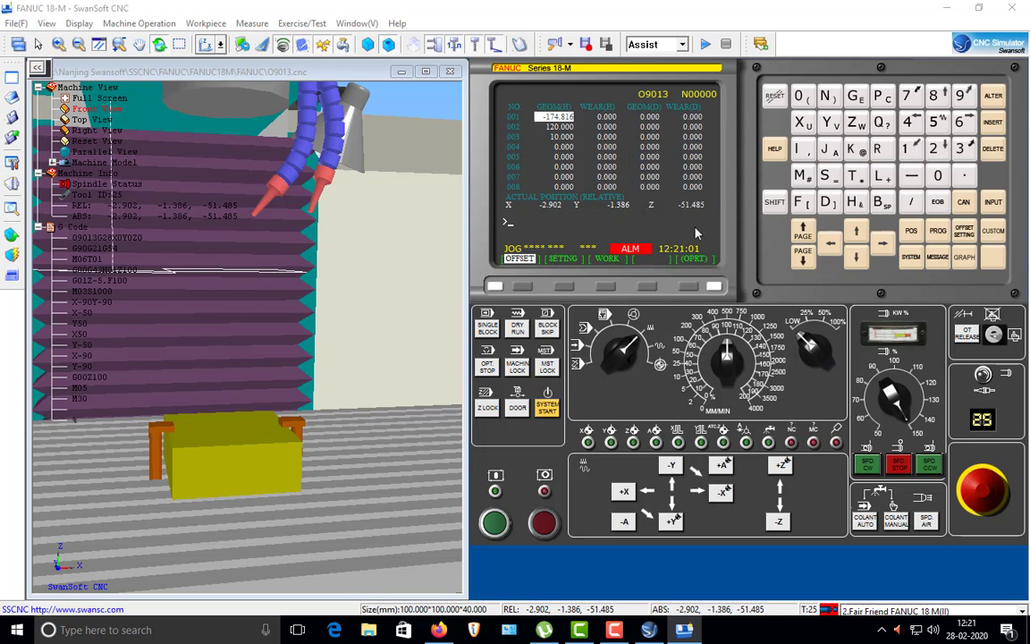
click(914, 232)
click(937, 231)
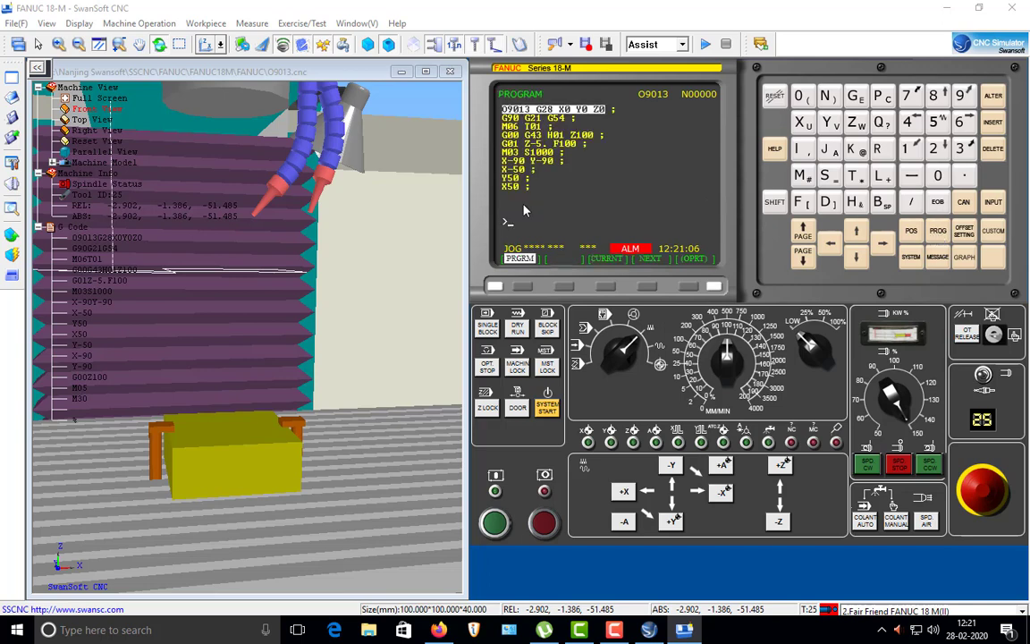
Step: Try entering X.0; on the program input line, switch through edit and reference modes, and clear the entry
click(803, 123)
click(964, 175)
click(609, 351)
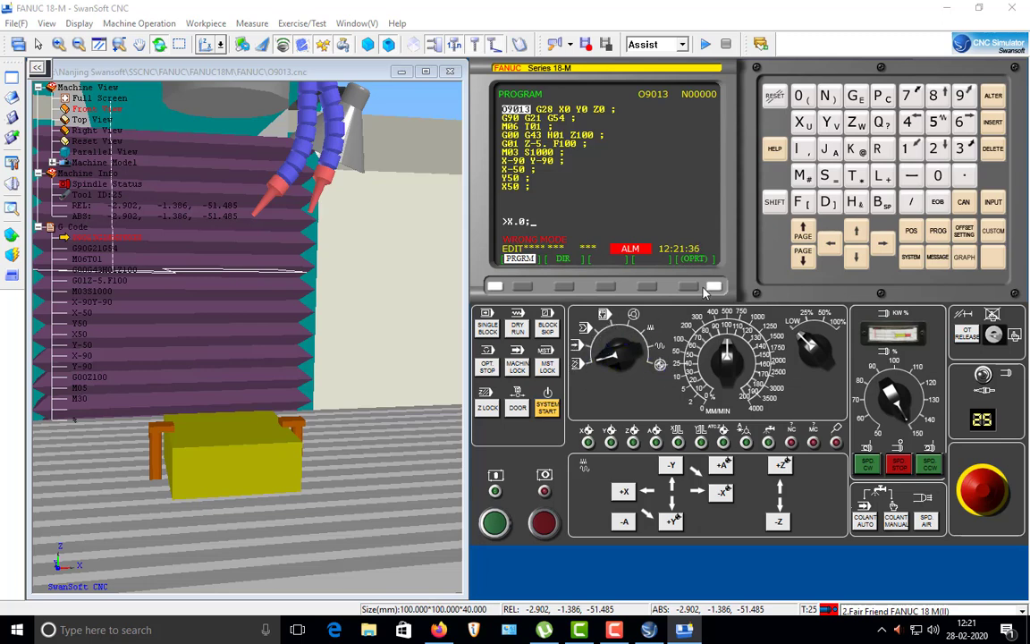
click(664, 367)
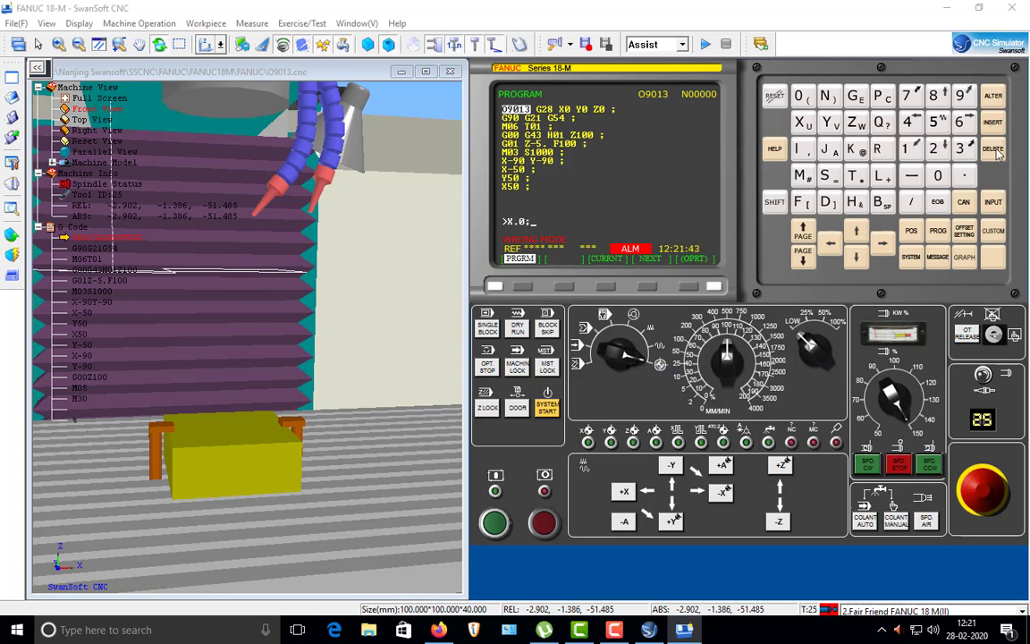
key(BackSpace)
key(BackSpace)
key(BackSpace)
key(BackSpace)
Step: Examine the machine in full screen and in the windowed display, and set it to the front view
drag(885, 419, 908, 385)
scroll(185, 81, down, 2)
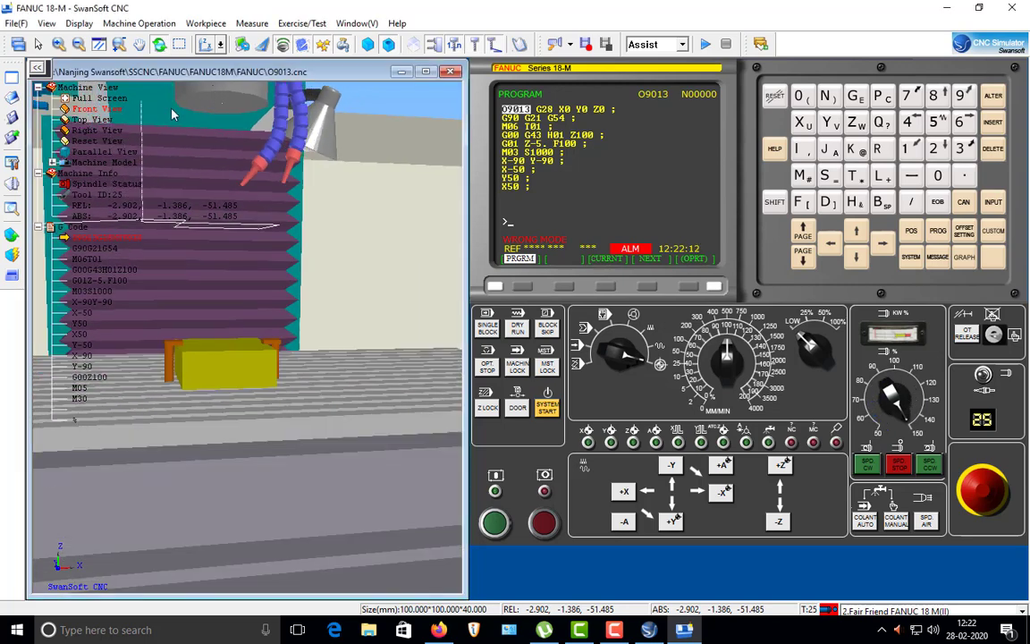
click(93, 98)
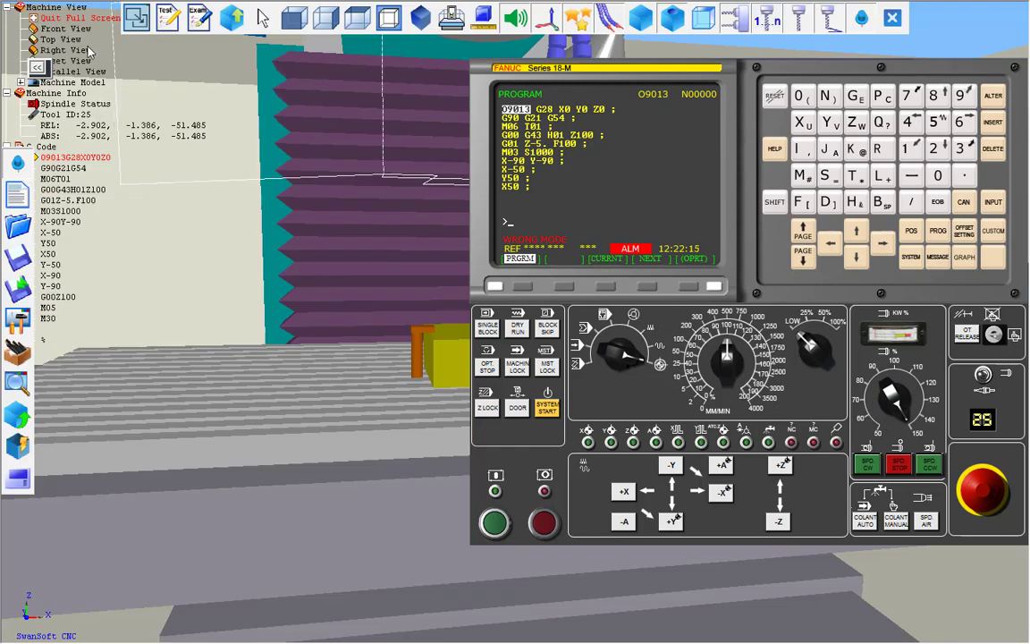
click(56, 19)
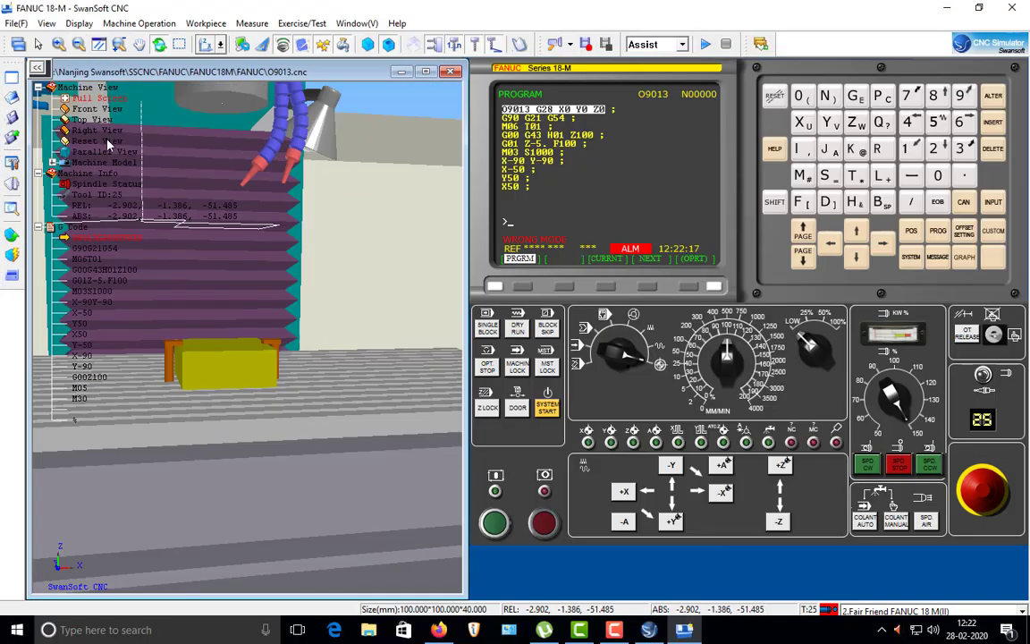
click(92, 109)
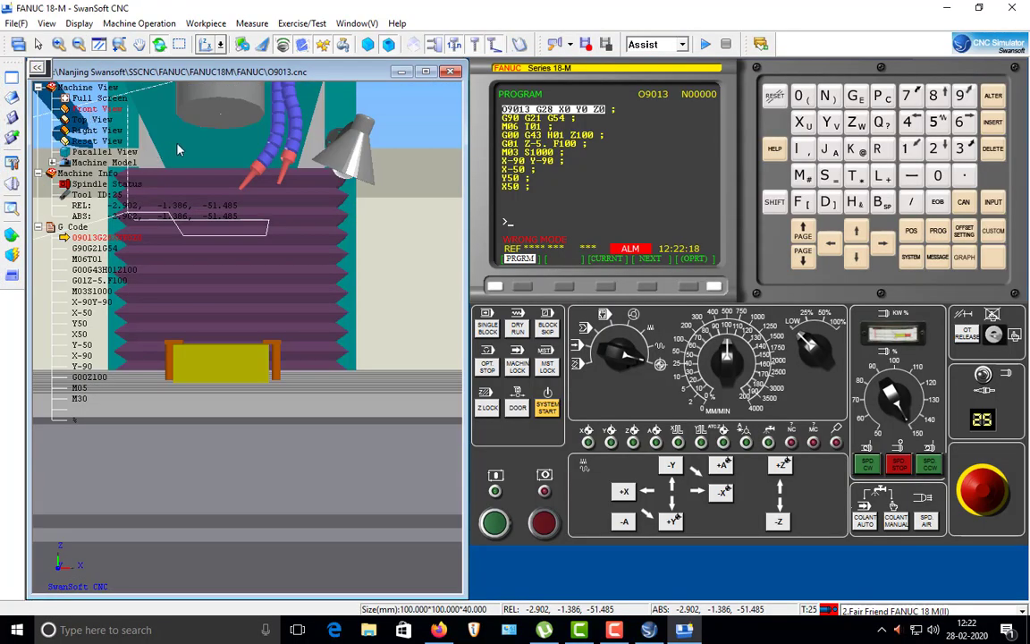
scroll(233, 222, down, 2)
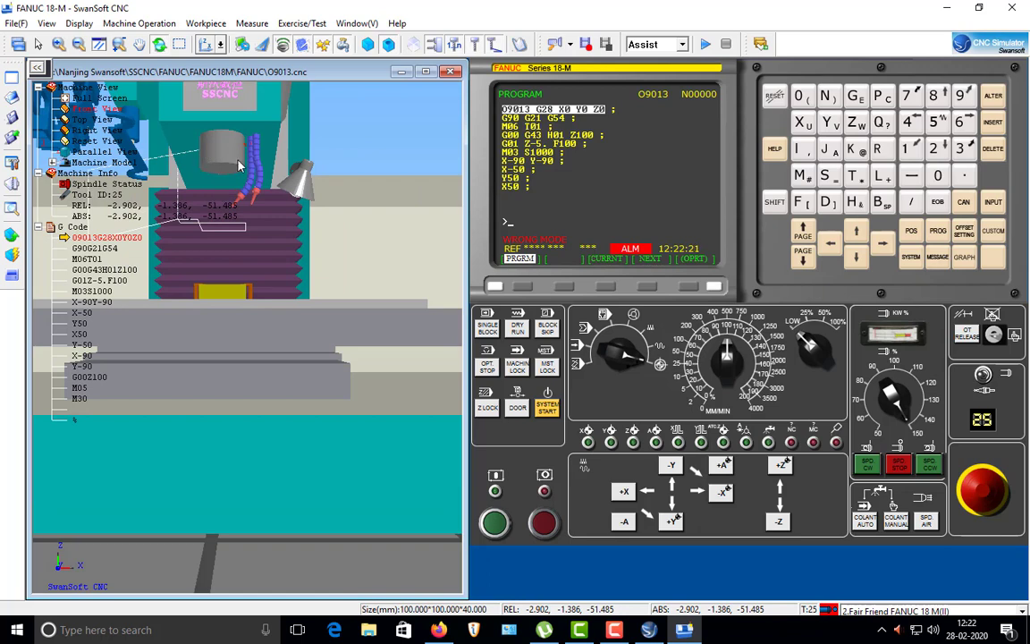
click(892, 371)
click(883, 375)
click(909, 385)
click(909, 385)
click(911, 384)
click(912, 391)
Step: Switch the control to jog mode and move the worktable in the negative Y direction with 100% rapid override
drag(193, 204, 305, 376)
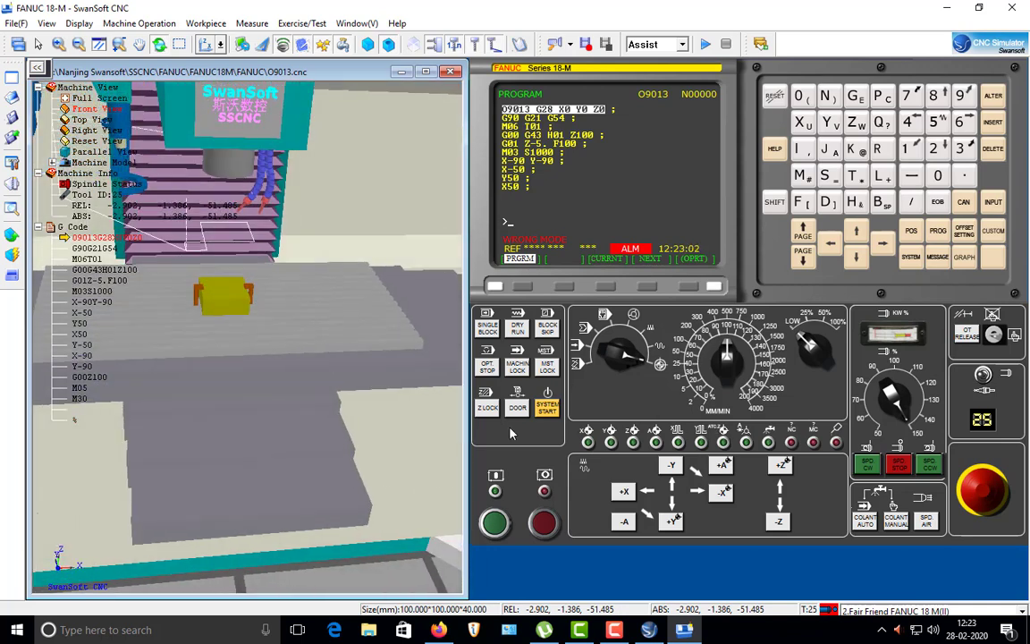
click(673, 467)
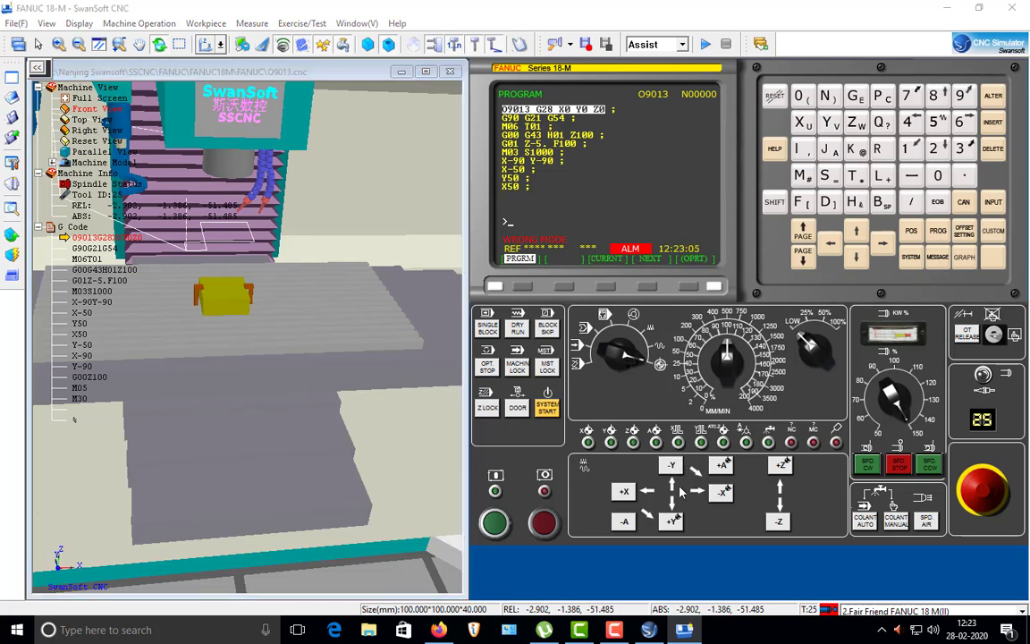
click(663, 353)
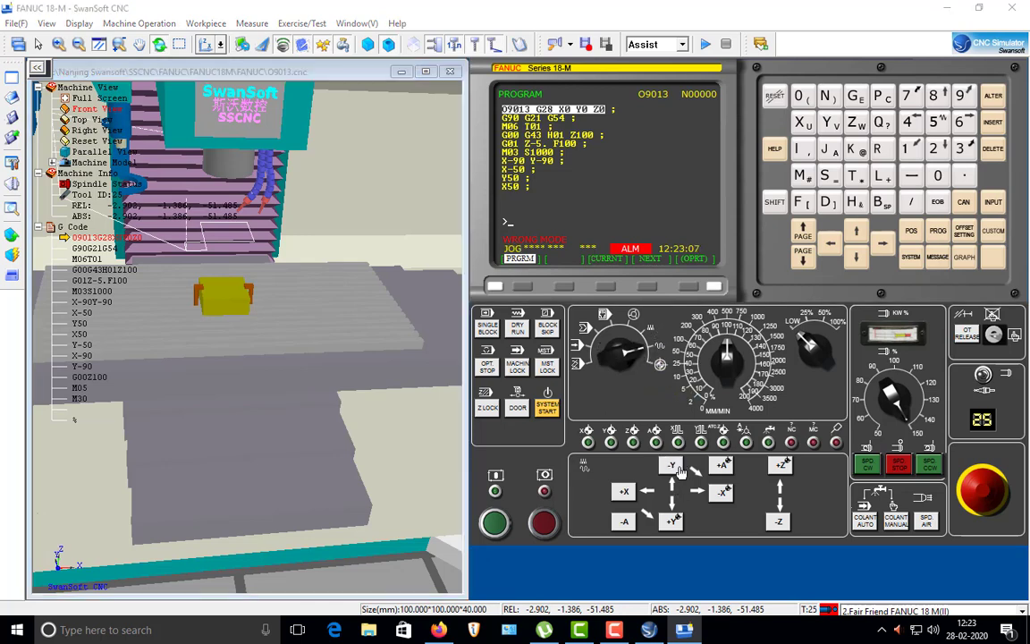
click(674, 465)
click(814, 344)
click(669, 466)
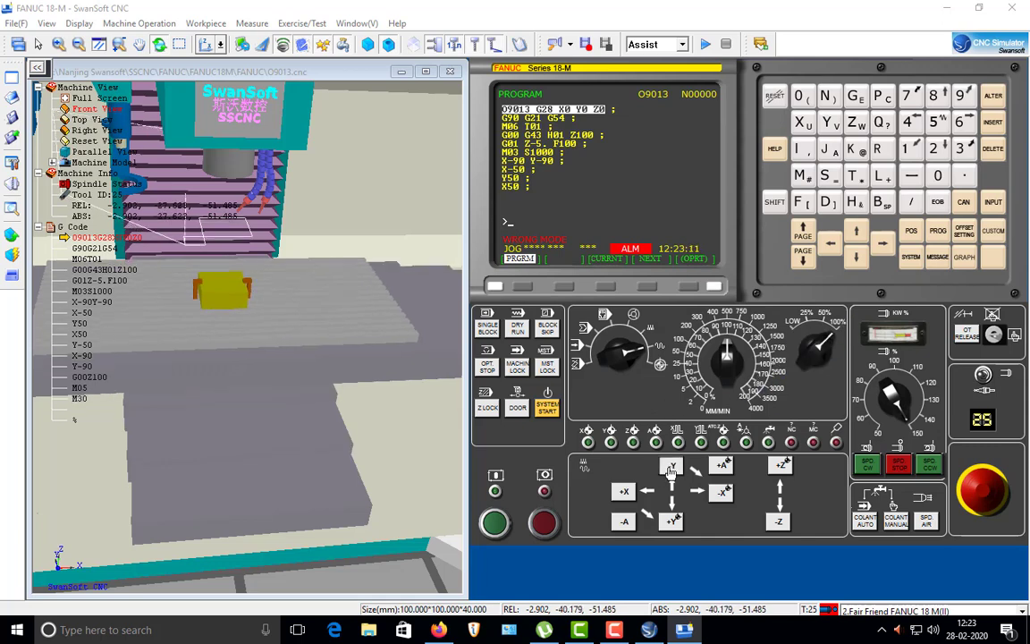
Step: Jog the worktable back and forth along the Y axis, ending with a negative Y move
click(677, 528)
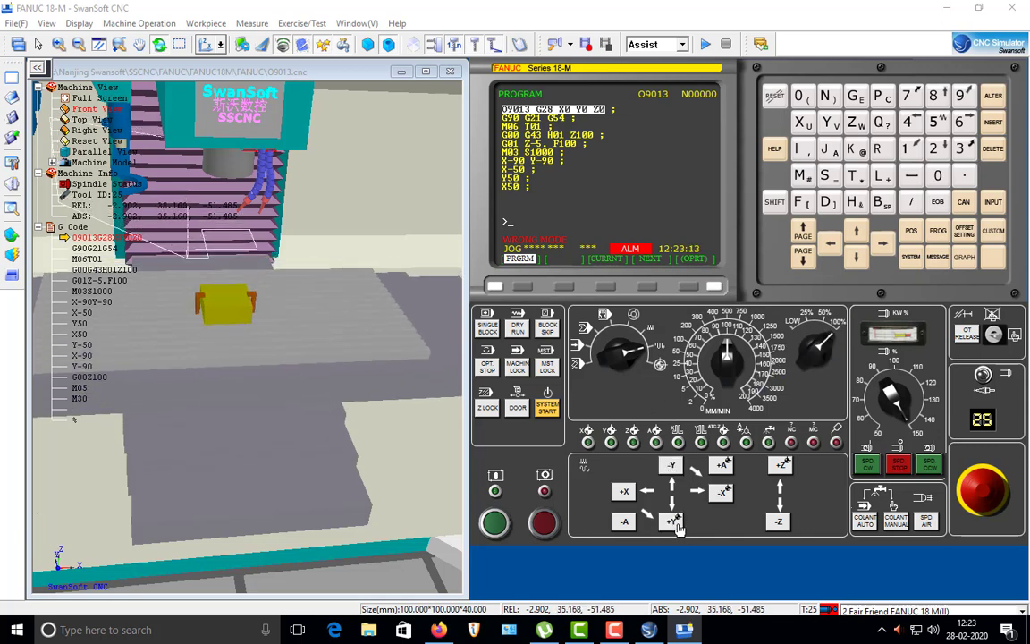
click(672, 467)
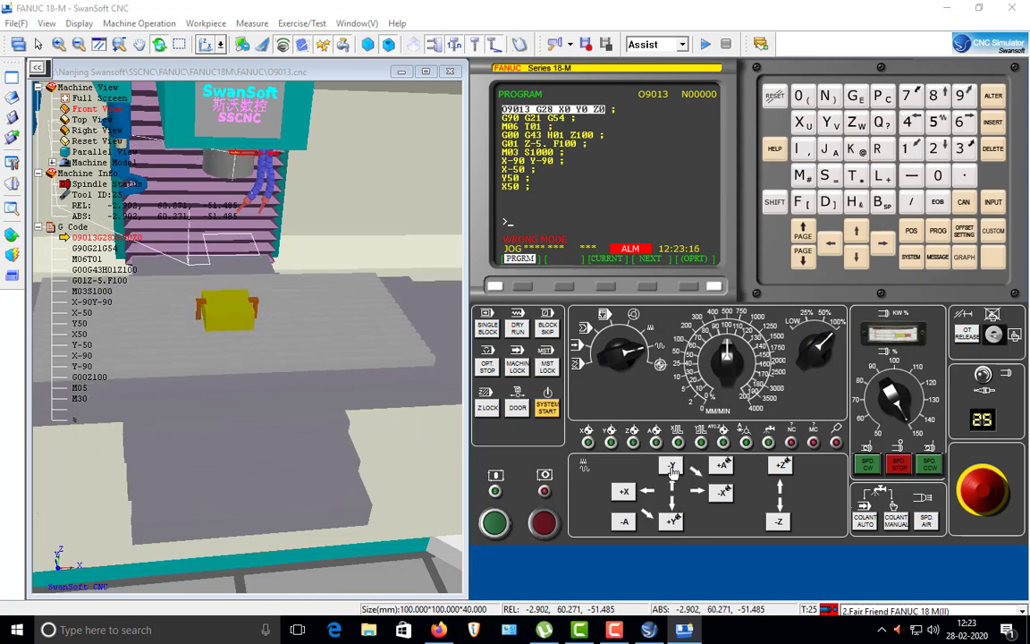
click(671, 526)
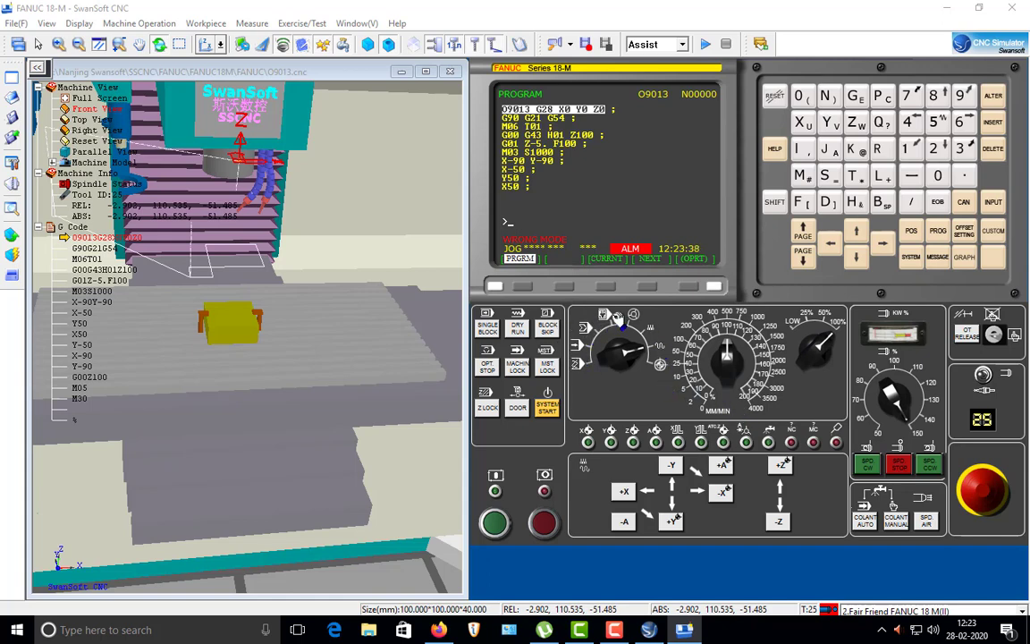
click(665, 469)
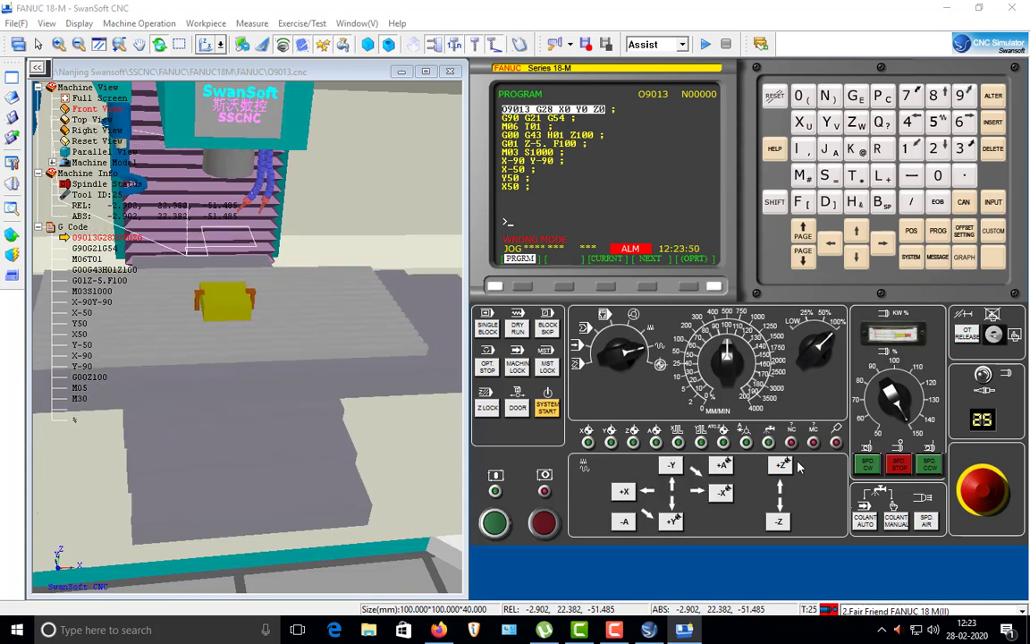
Step: Jog the spindle up and down along the Z axis, and move the worktable in the negative X direction
click(781, 469)
click(781, 525)
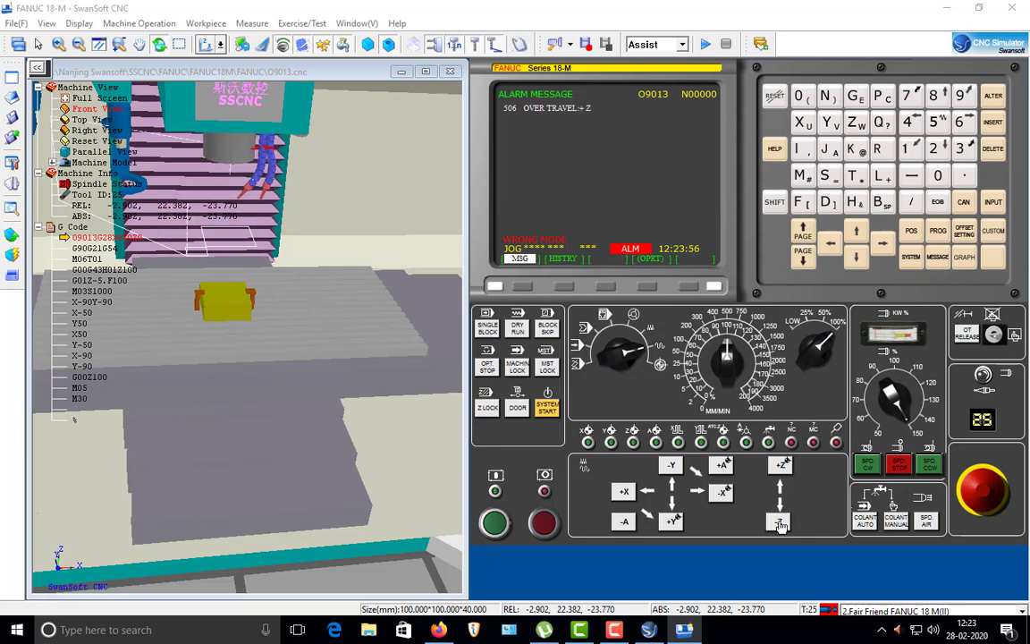
click(721, 493)
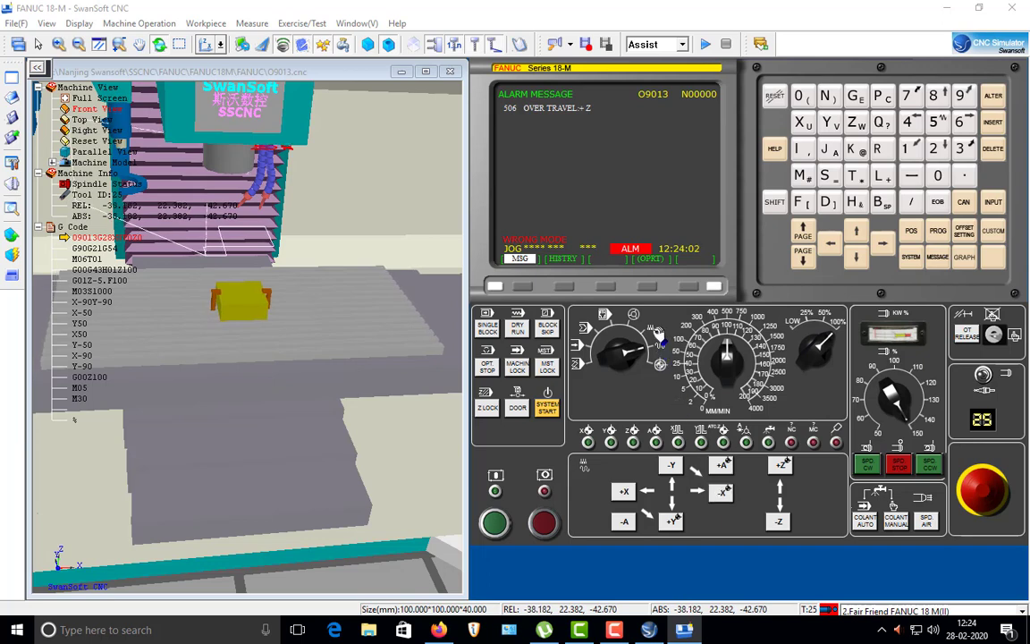
Step: Jog the worktable in both X directions, changing the rapid override from 25% to 100%
click(811, 319)
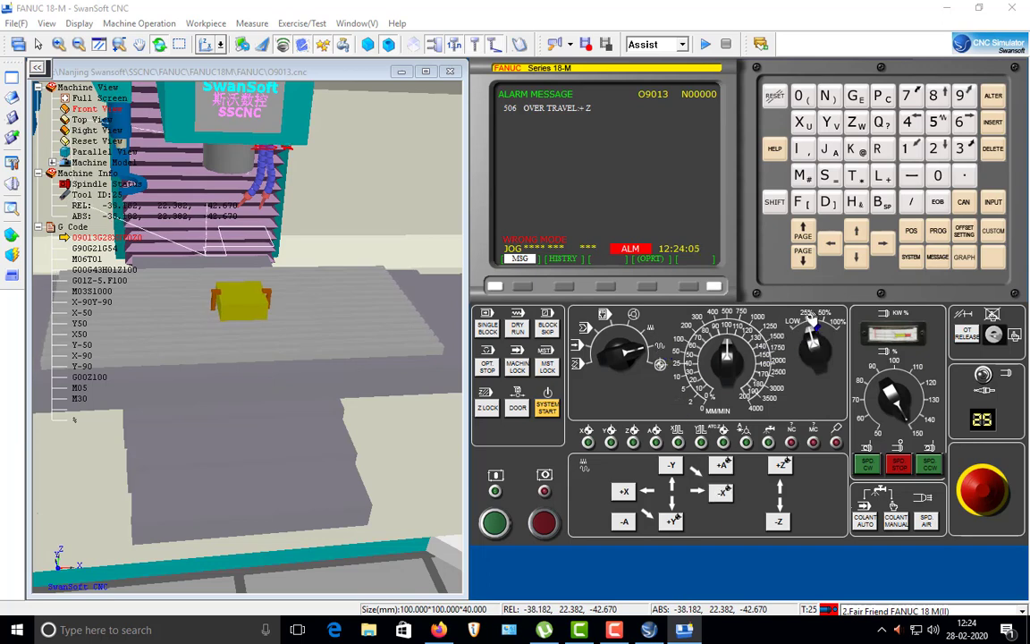
click(723, 493)
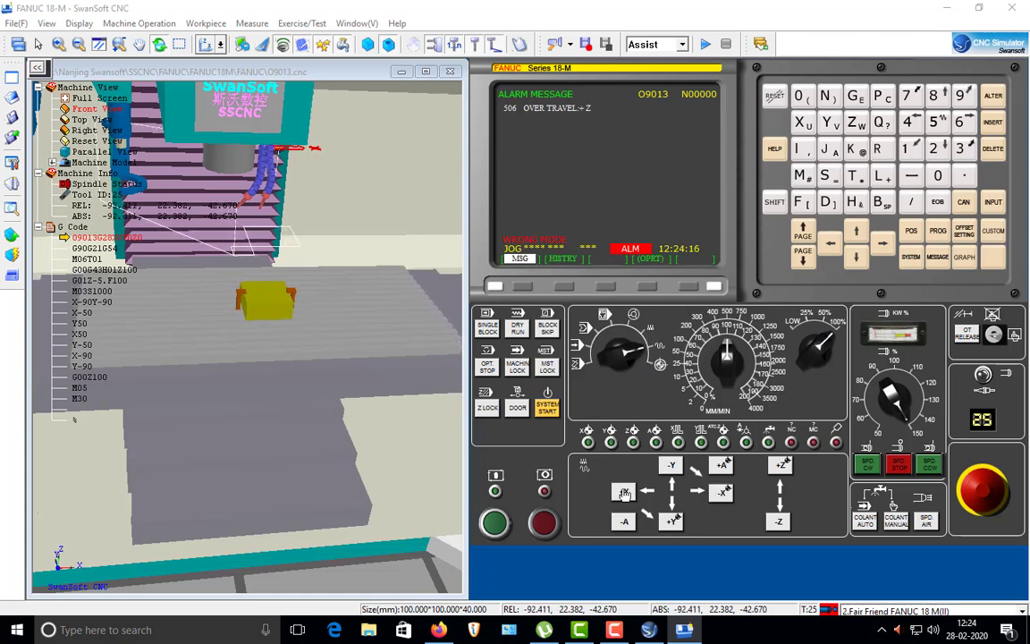
click(624, 493)
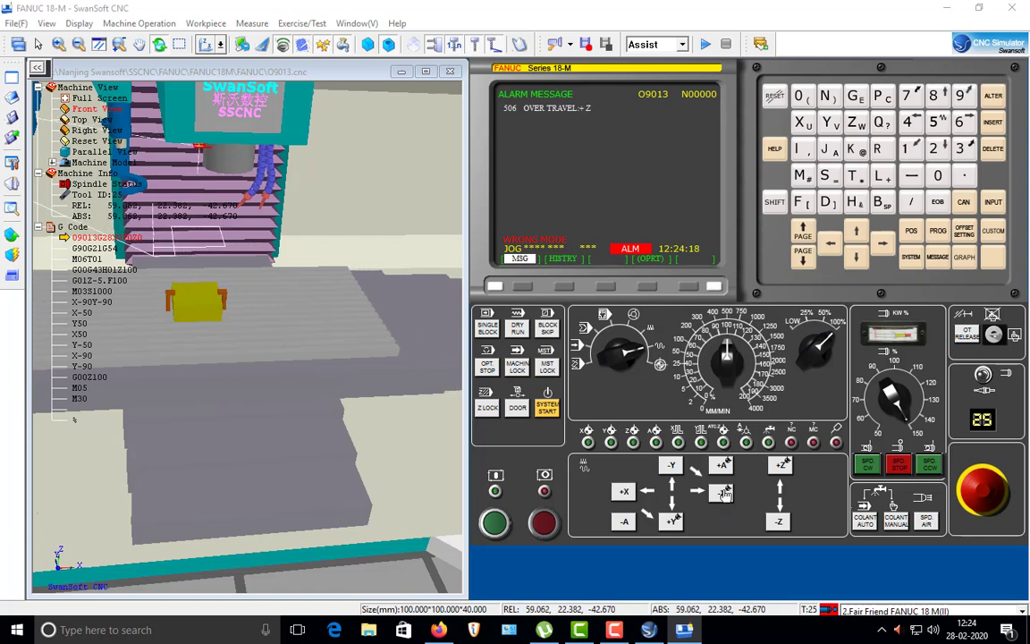
click(722, 493)
Step: Set the rapid override to 25% and jog the worktable along X, ending with a negative X move
click(828, 331)
click(625, 493)
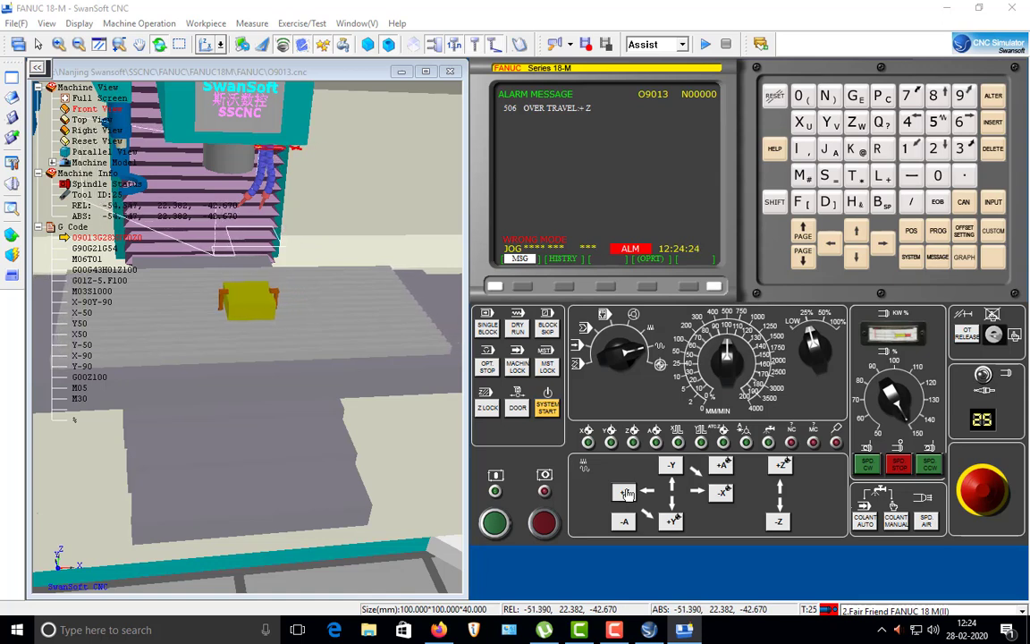
click(723, 493)
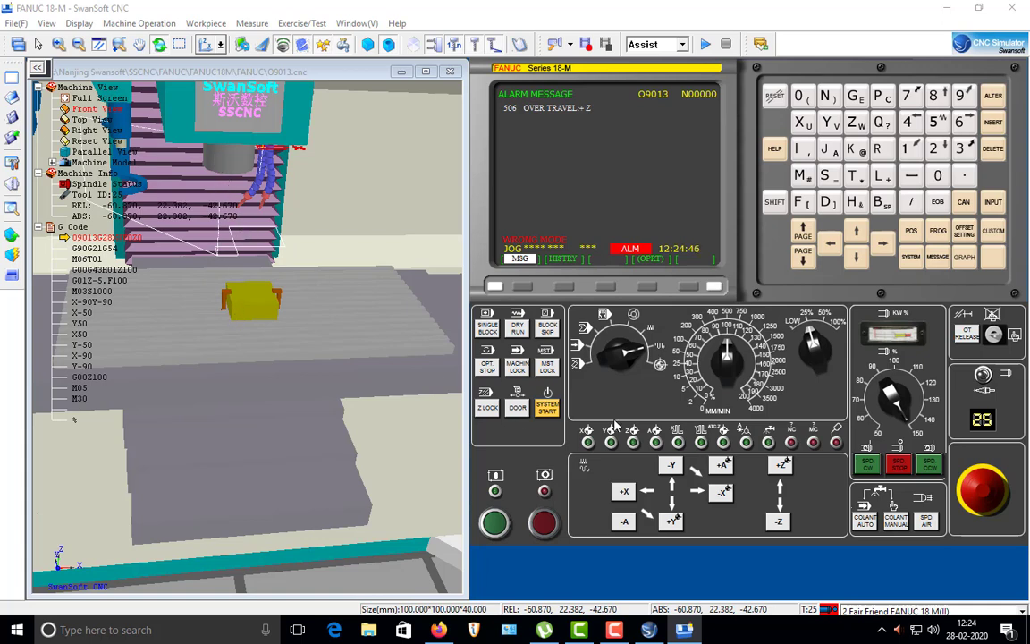
click(656, 493)
click(717, 493)
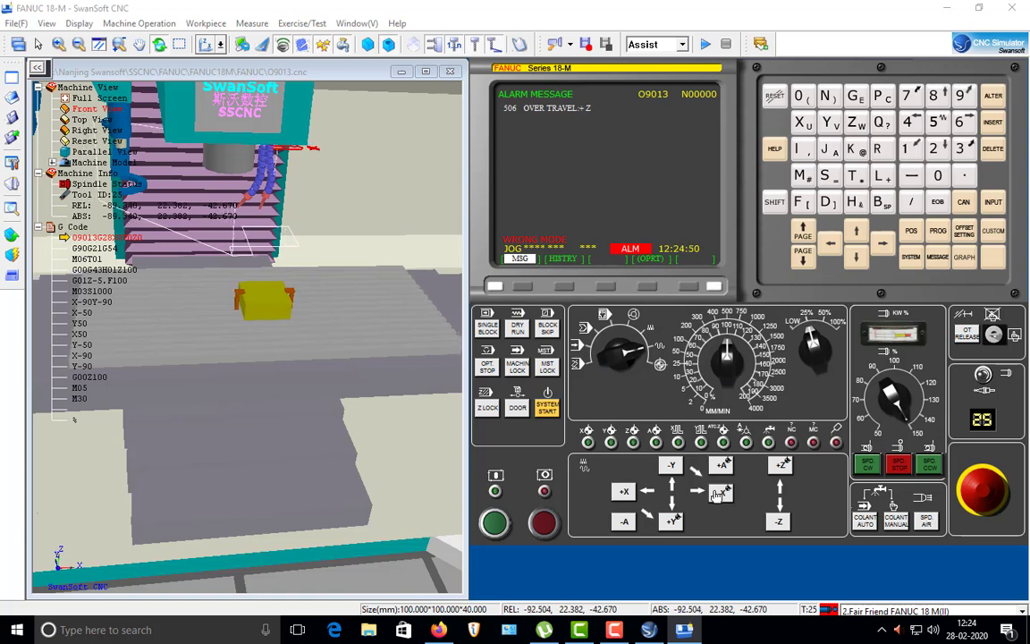
Step: Switch the control to reference return mode and home the Y axis
click(659, 365)
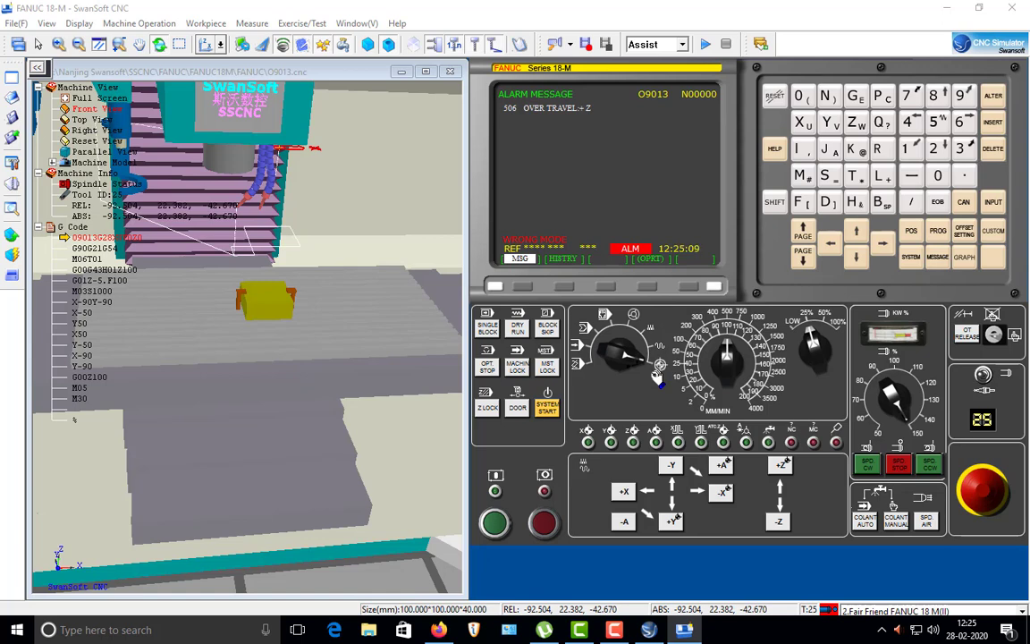
click(673, 523)
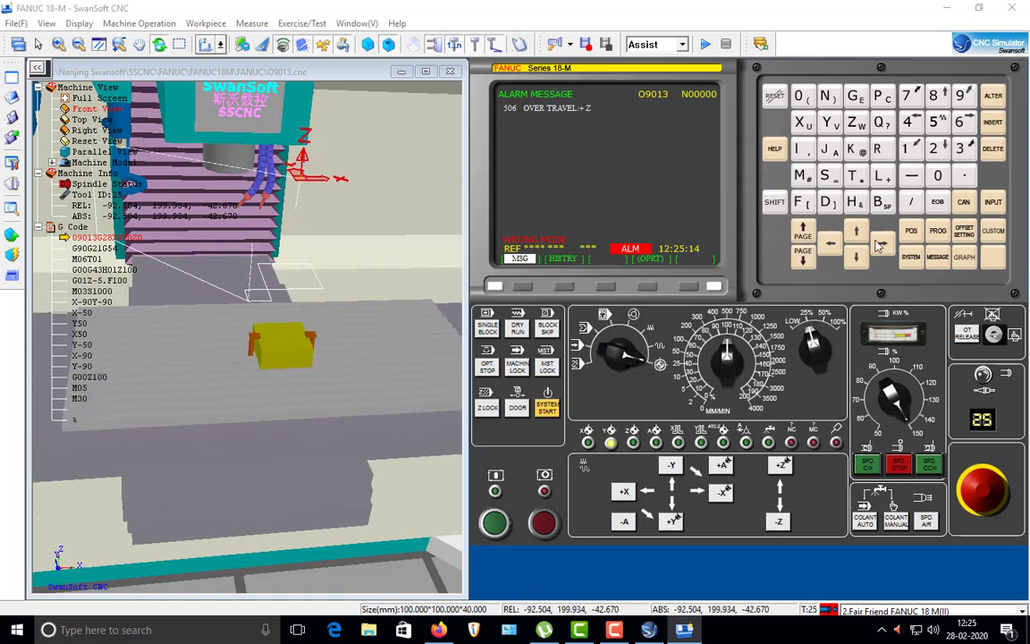
Step: Display the full position page and home the X and Z axes in reference return mode
click(646, 288)
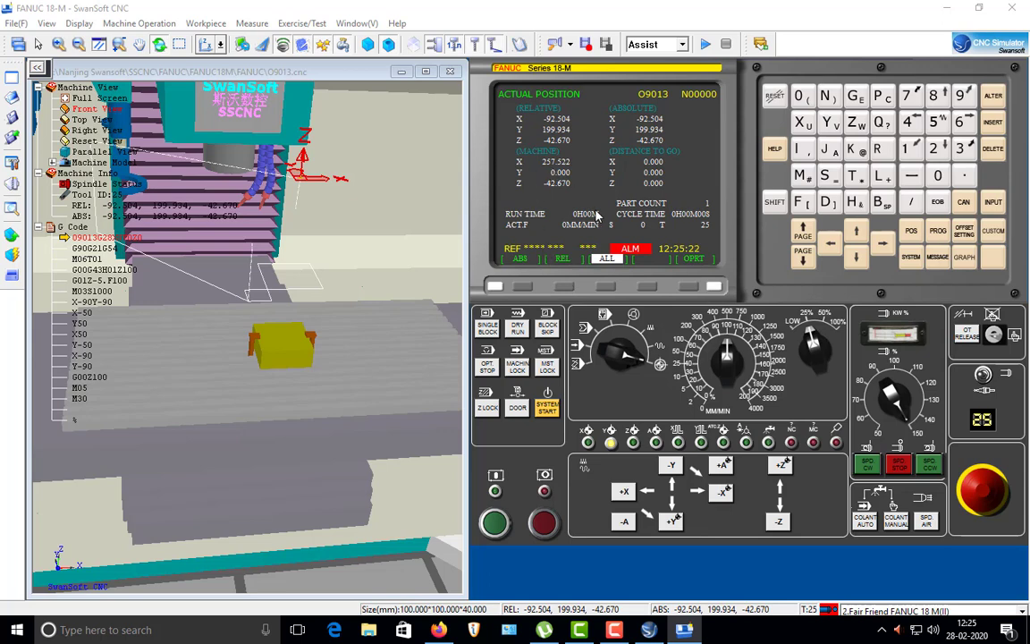
click(722, 491)
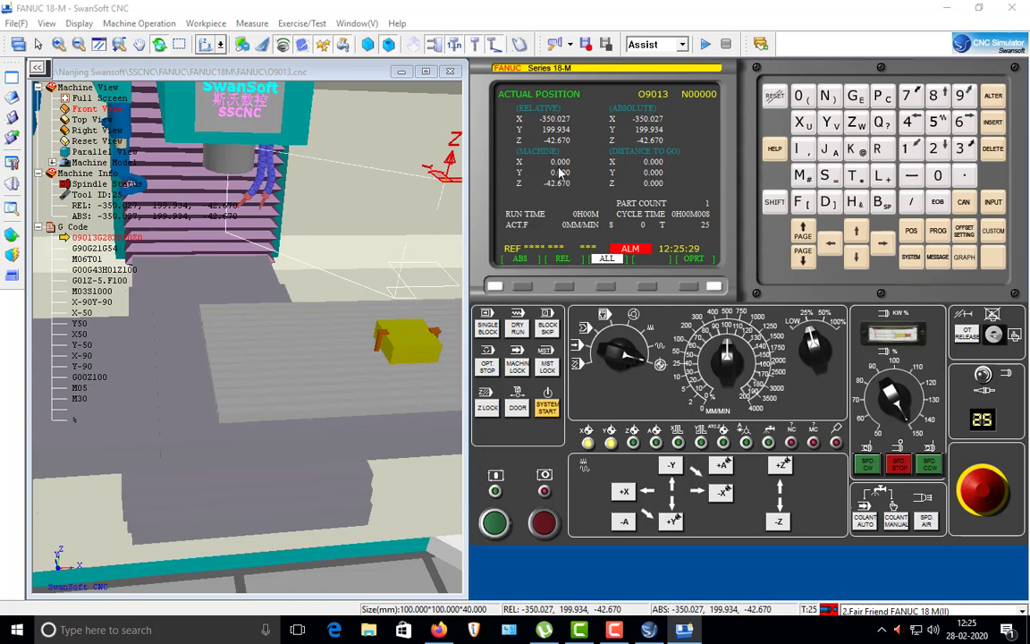
click(814, 444)
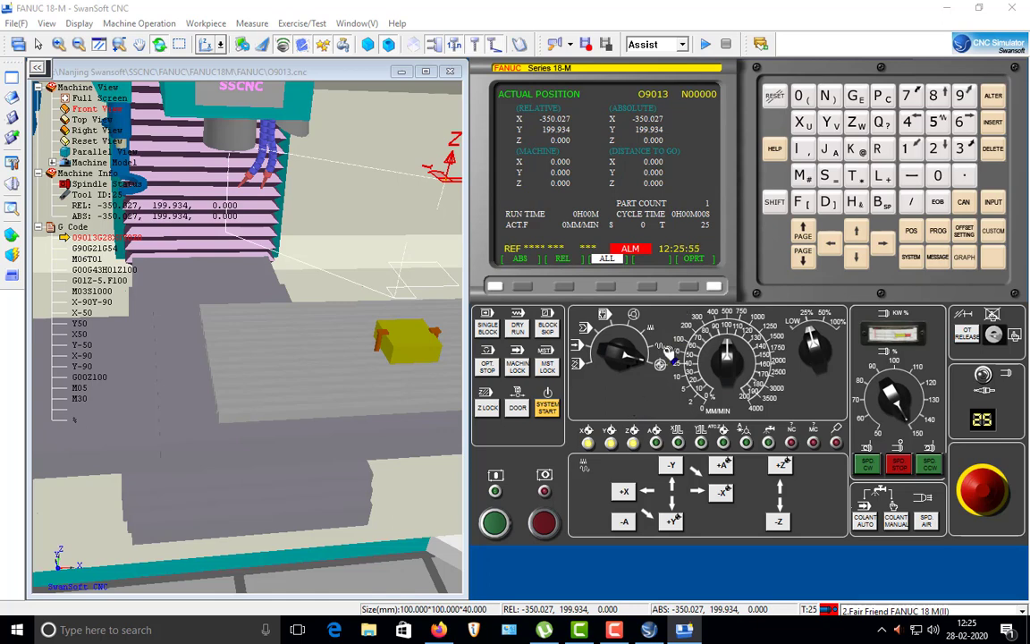
Step: Jog the worktable in the positive X direction, first in rapid mode and again in jog feed mode
click(602, 322)
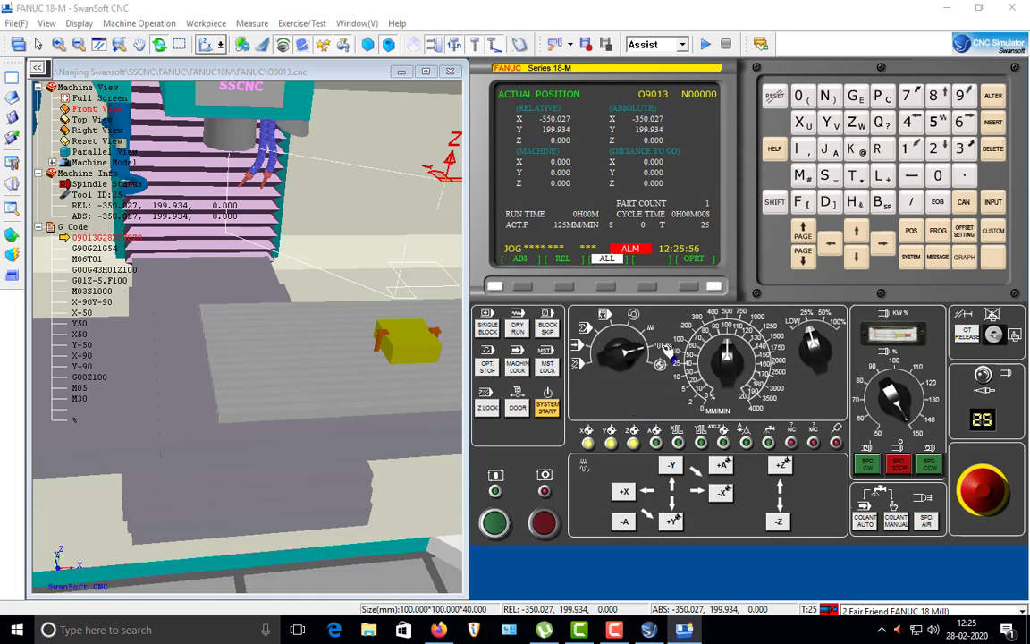
click(624, 494)
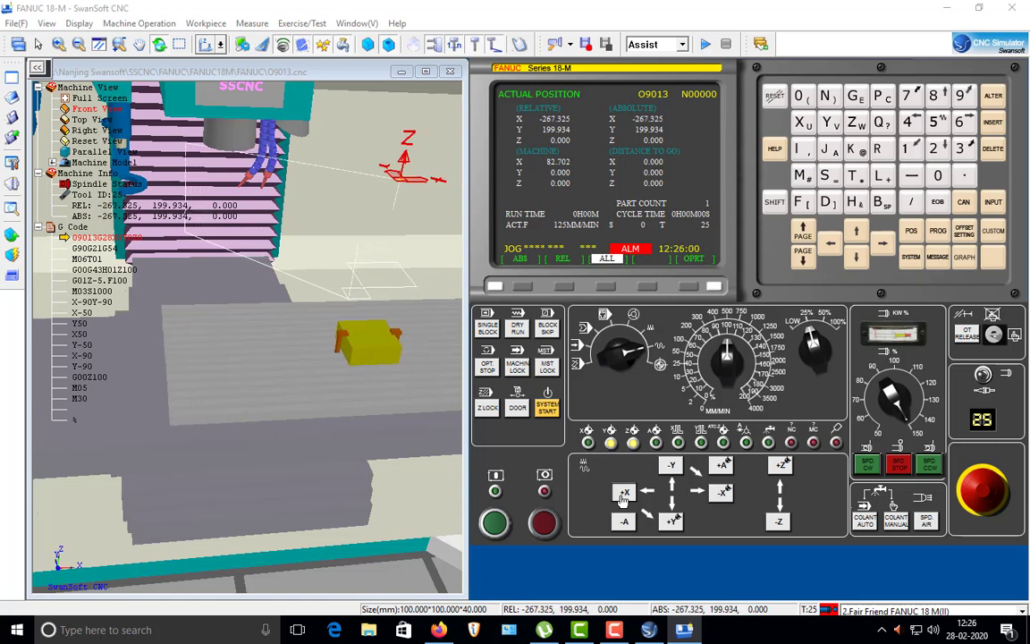
click(660, 332)
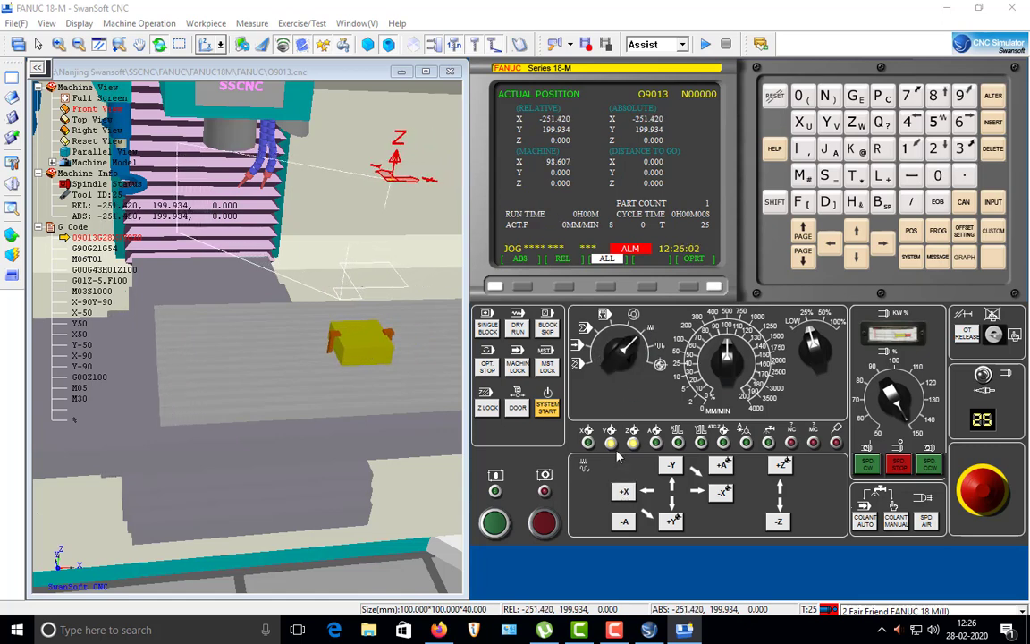
click(626, 495)
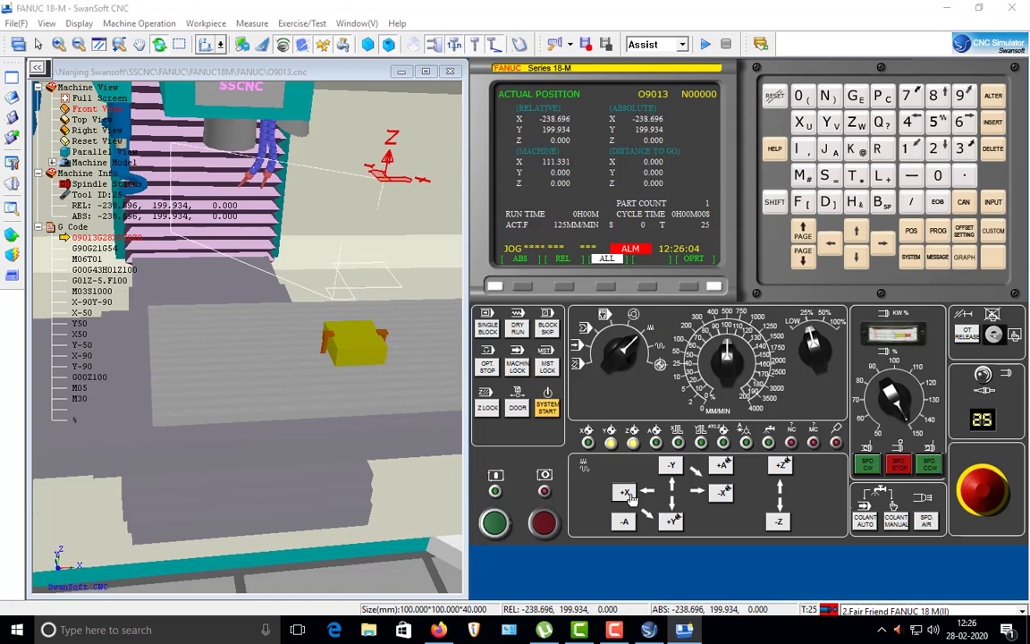
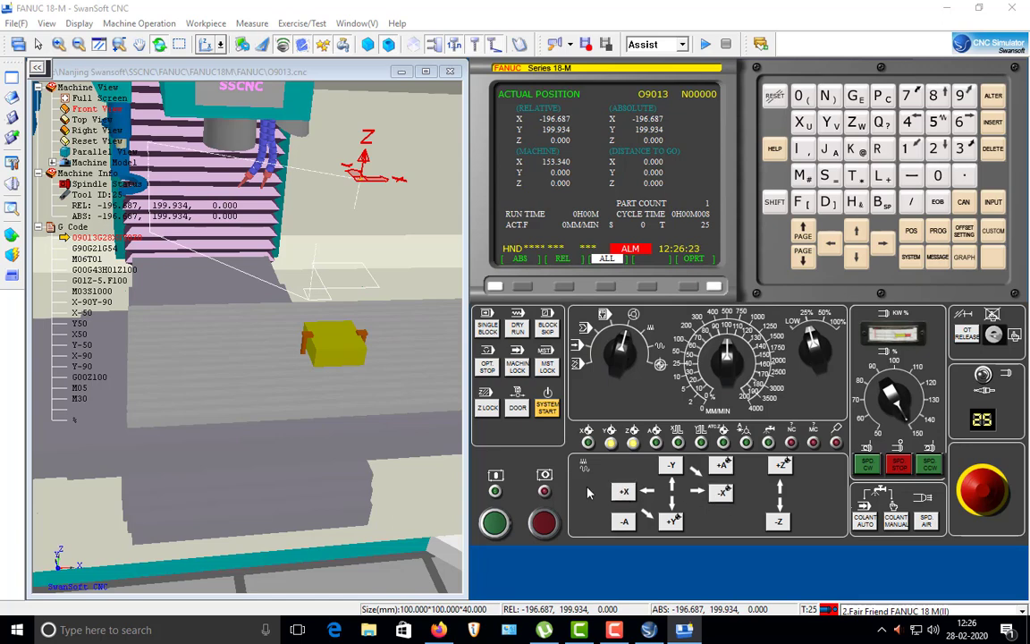
Step: Open the handwheel in handle mode and move the X axis in the positive direction, reducing the multiplier to X10 and X1
click(39, 70)
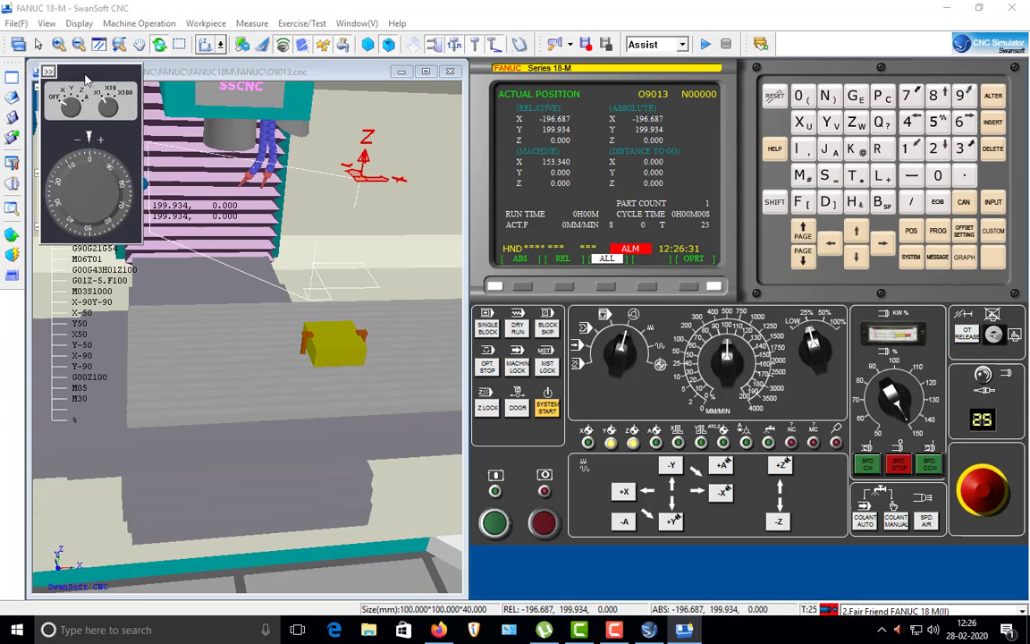
drag(162, 166, 861, 400)
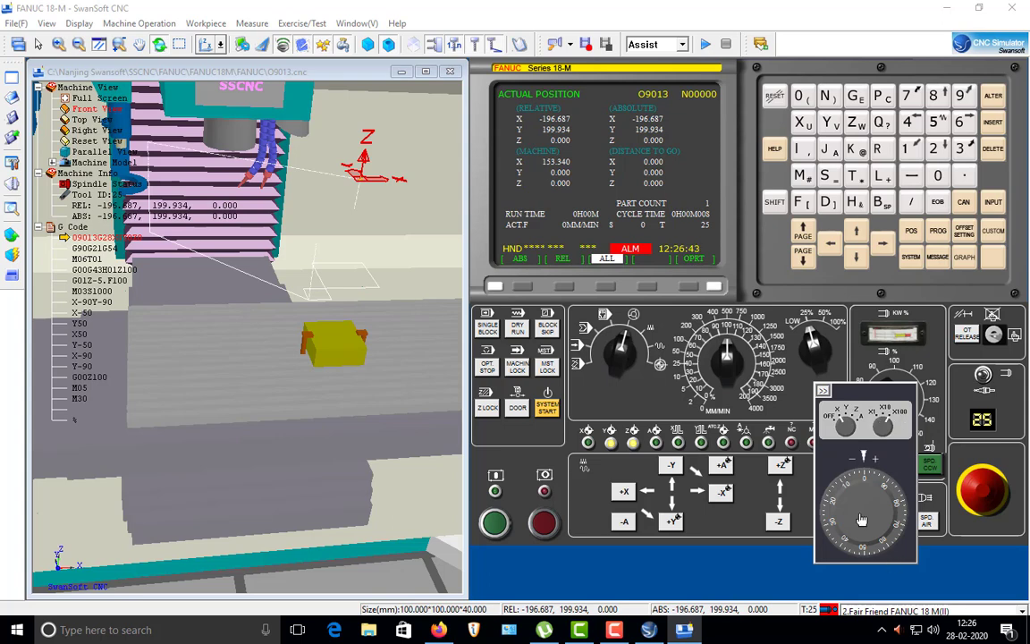
scroll(861, 549, up, 5)
drag(861, 549, 850, 474)
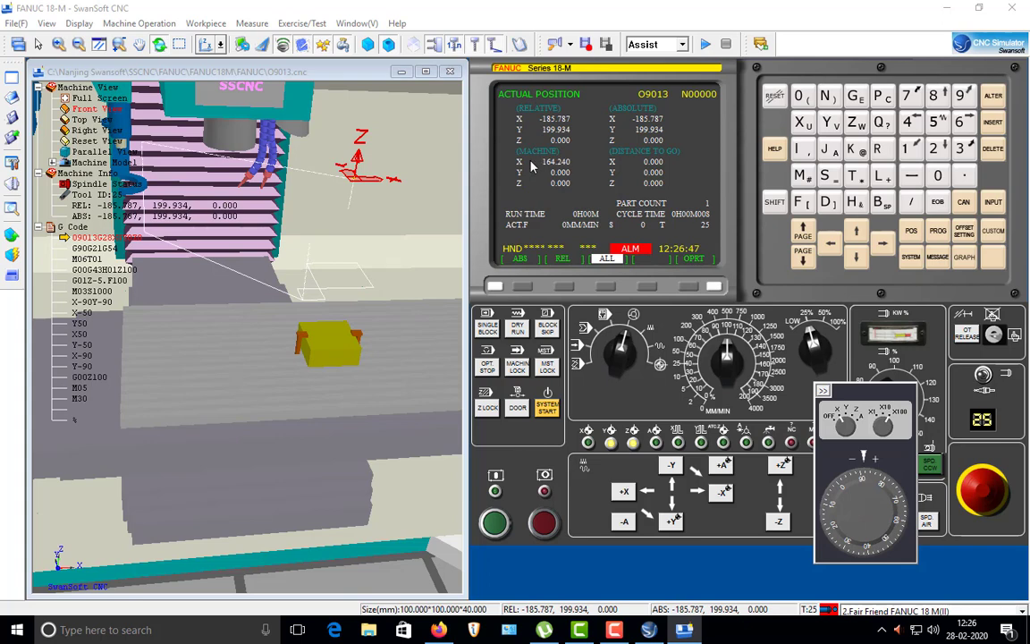
drag(868, 485, 921, 497)
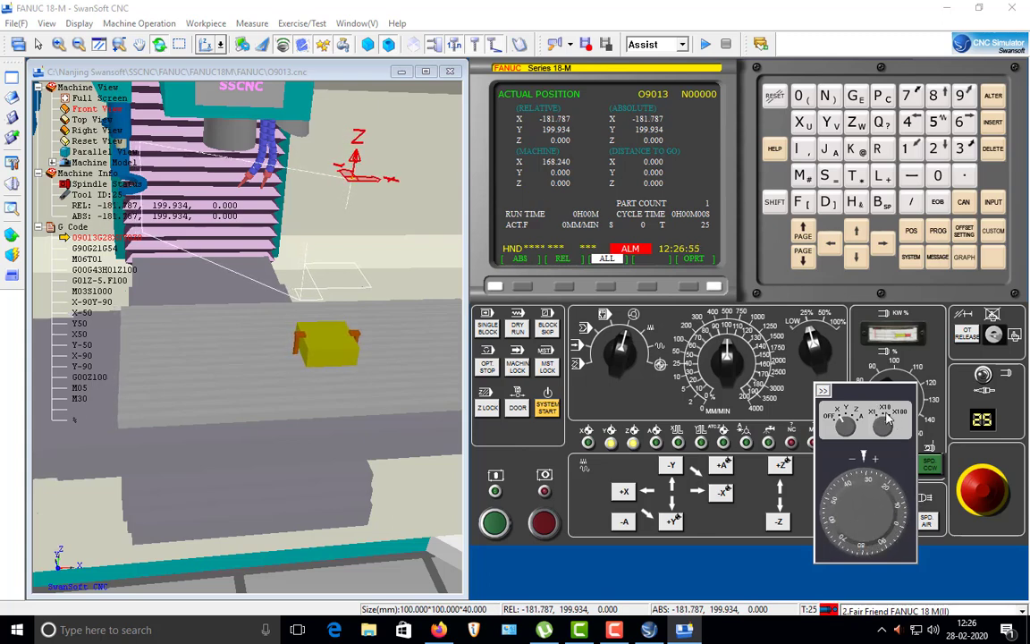
drag(854, 490, 881, 501)
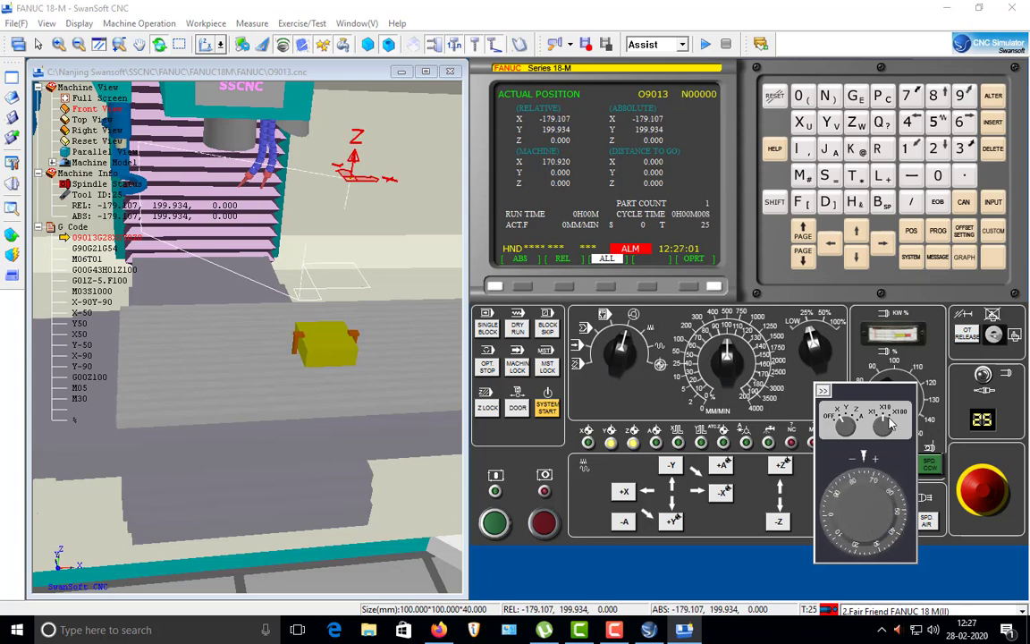
click(881, 424)
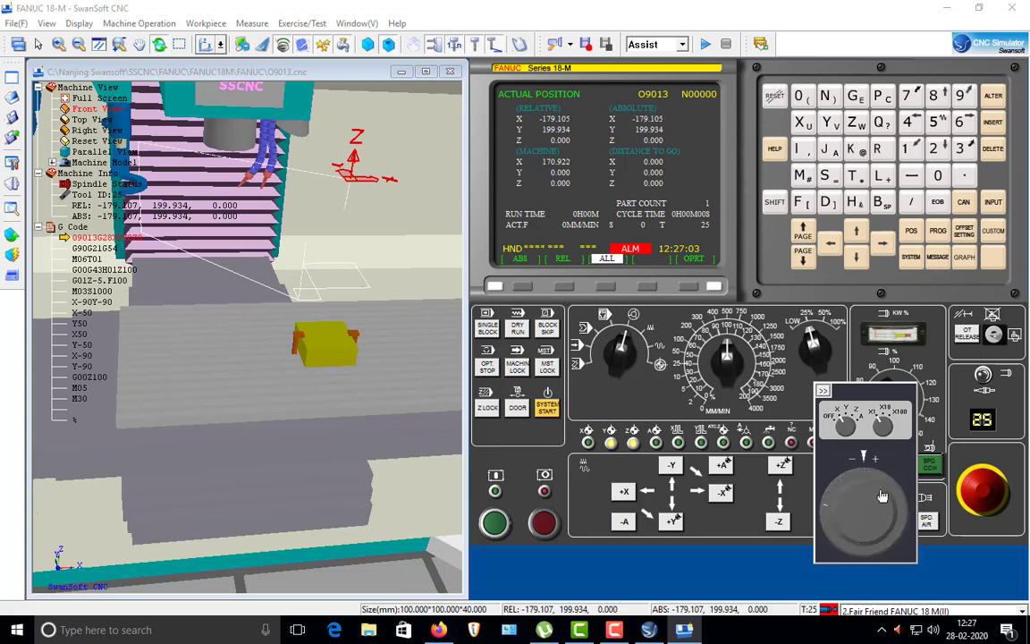
mouse_move(845, 506)
mouse_down()
mouse_move(859, 539)
mouse_move(859, 505)
mouse_up()
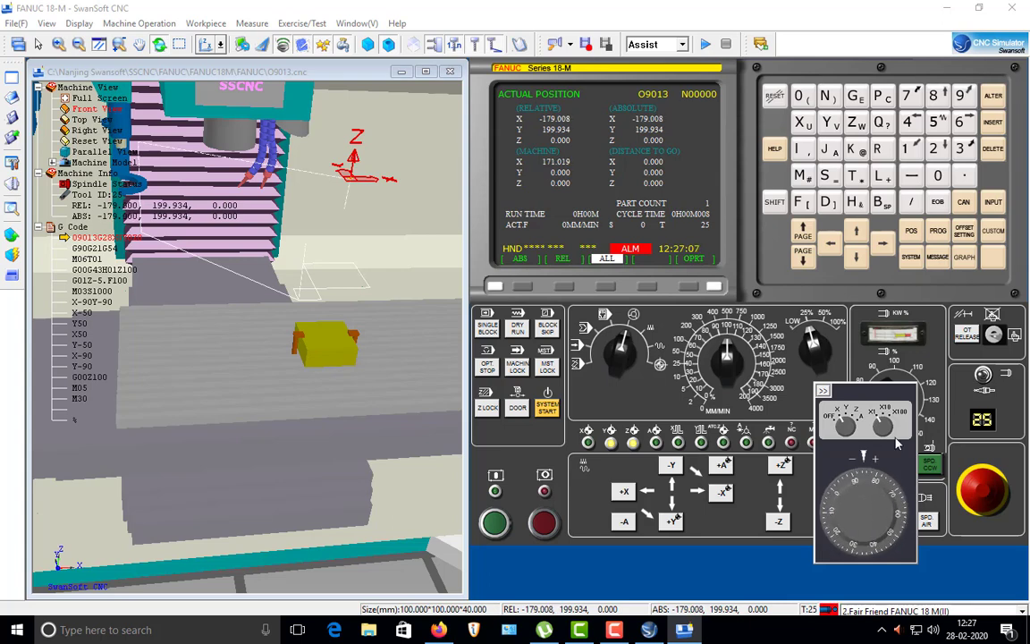
Step: Set the handwheel to the Y axis, move it in the negative direction, and collapse the handwheel unit
click(852, 428)
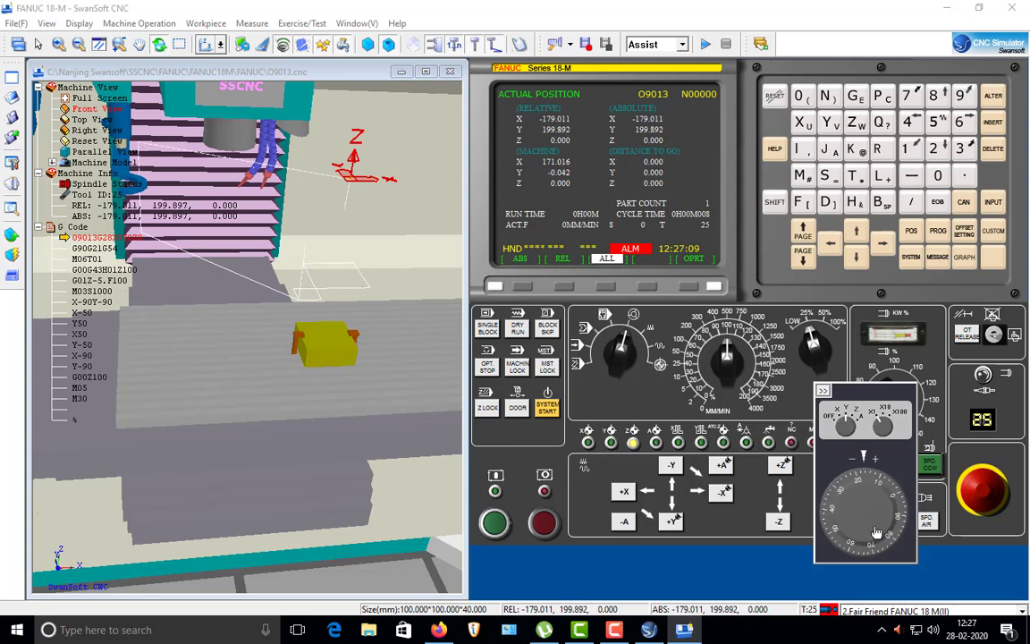
drag(872, 501, 801, 481)
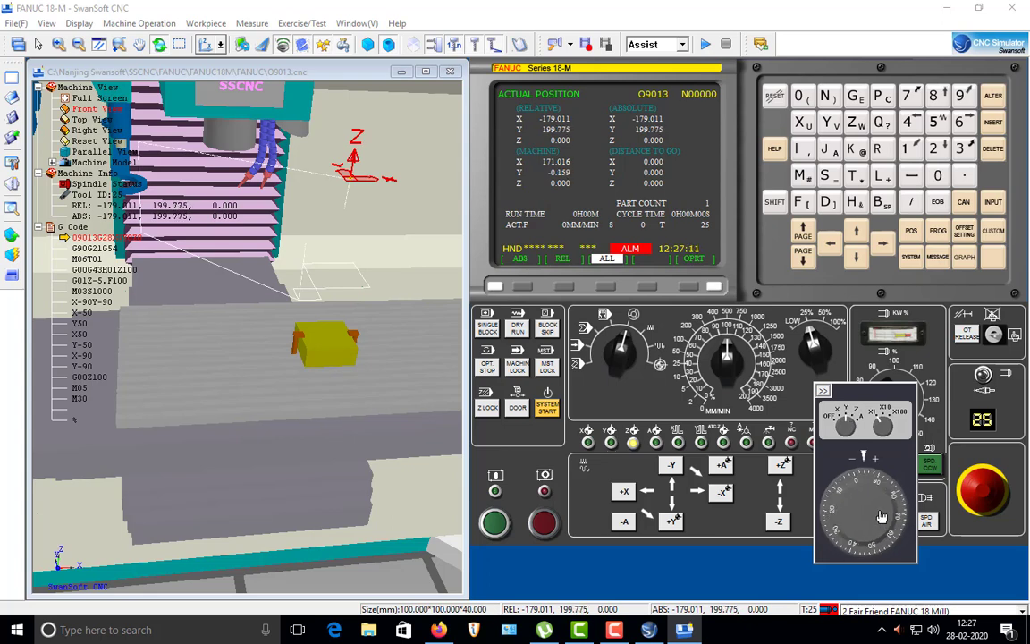
click(824, 392)
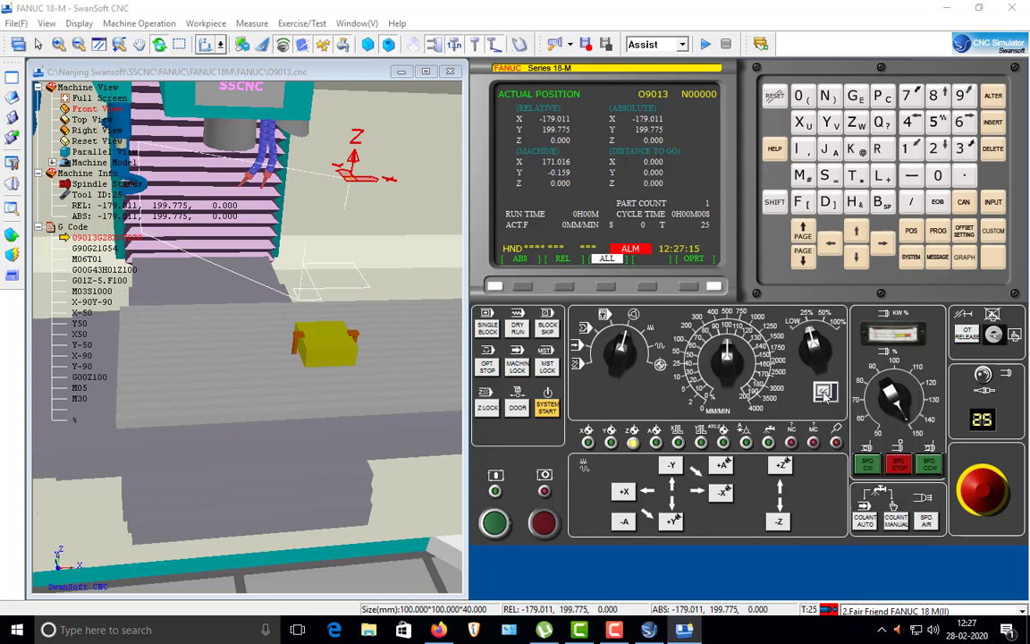
drag(811, 391, 632, 407)
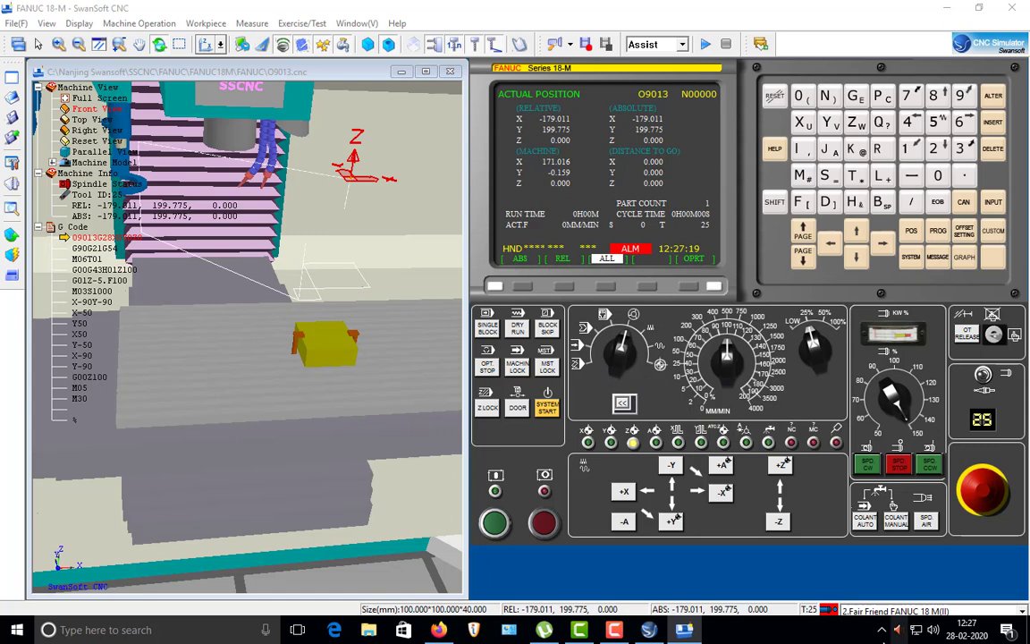
Step: Return the control to reference return mode and home the Y and X axes
click(662, 368)
click(662, 368)
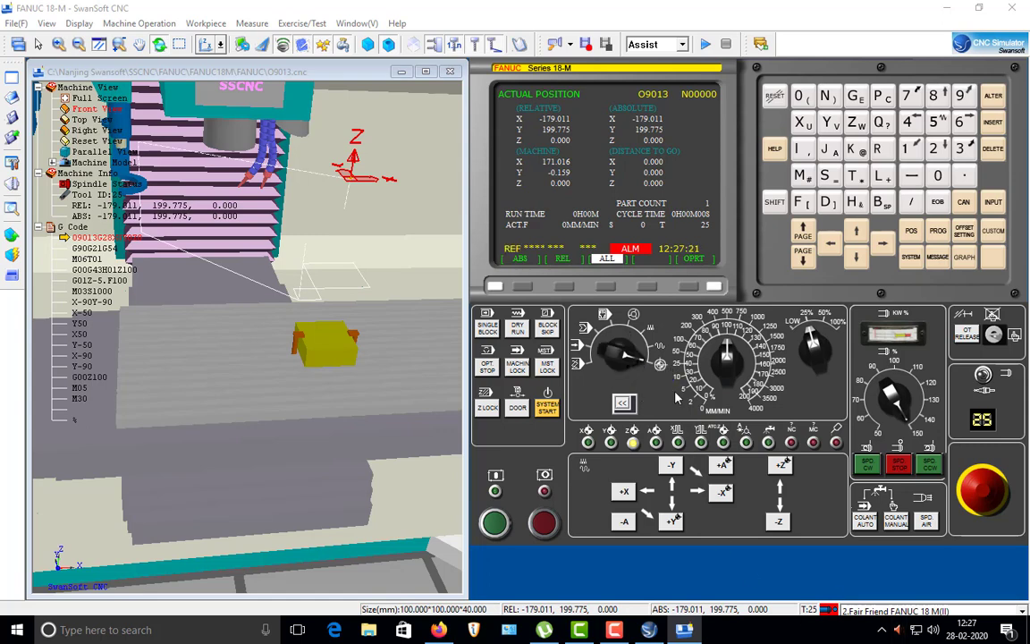
click(662, 369)
click(661, 369)
click(611, 444)
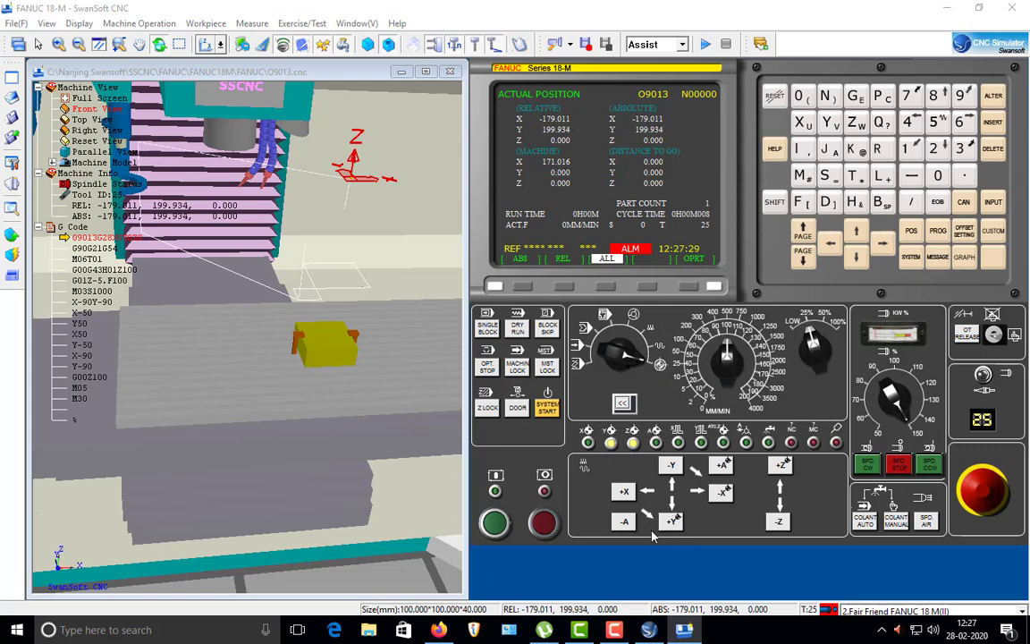
click(653, 444)
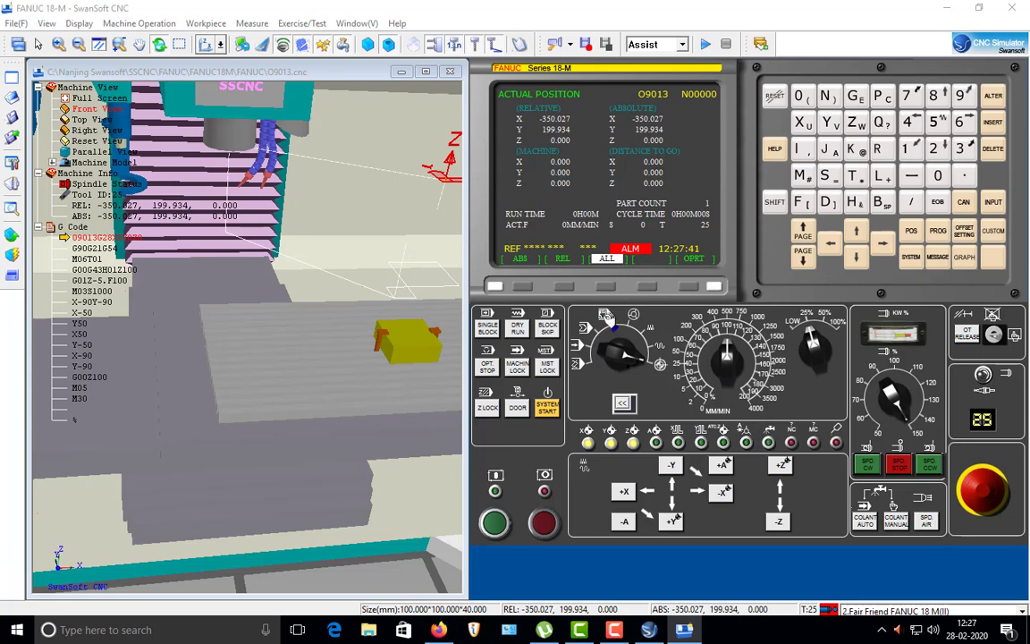
Step: Display the program page and cycle the control through MDI and edit modes to memory mode
click(624, 353)
click(937, 232)
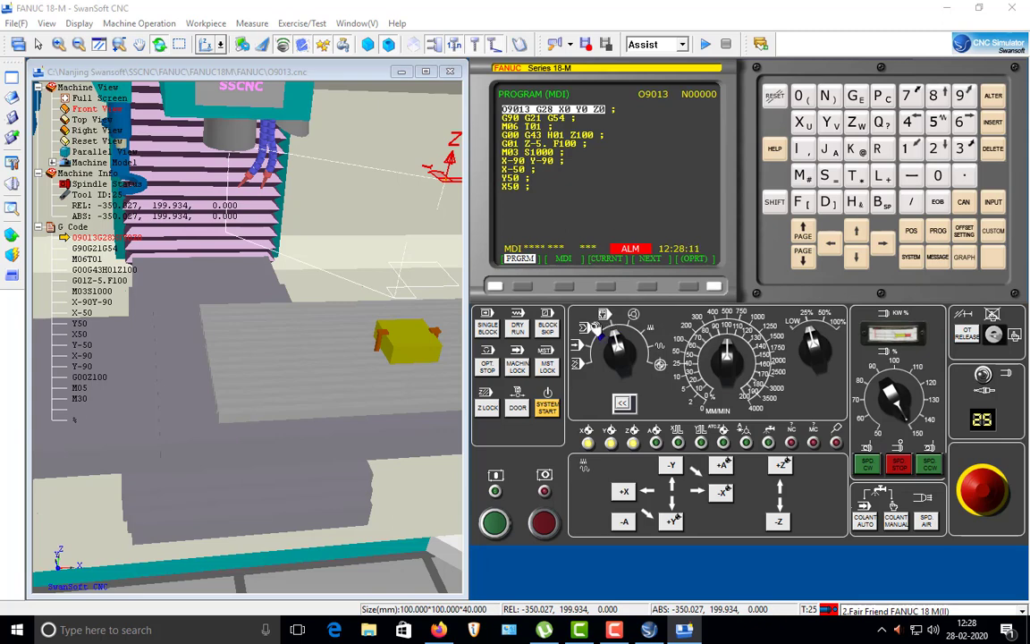
click(580, 364)
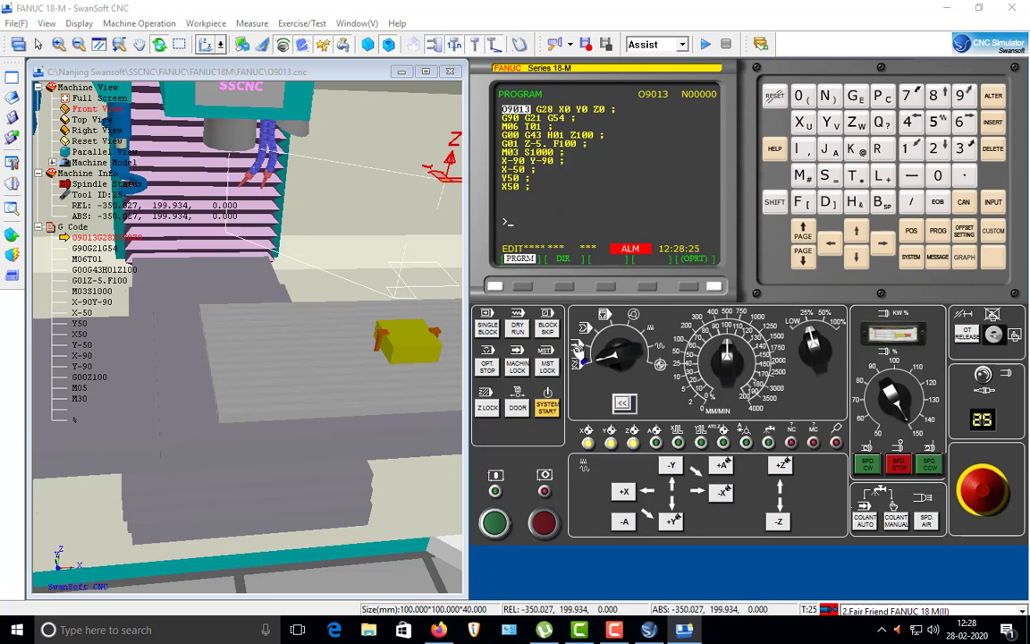
click(578, 351)
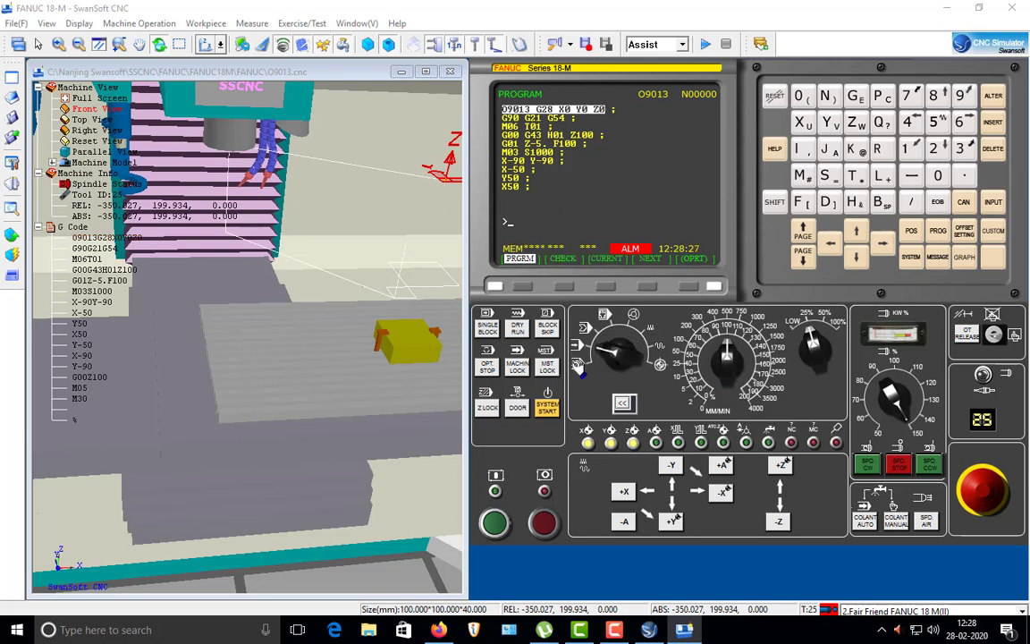
Step: Run program O9013 block by block in single block mode through M30, and turn single block off
click(487, 327)
click(496, 526)
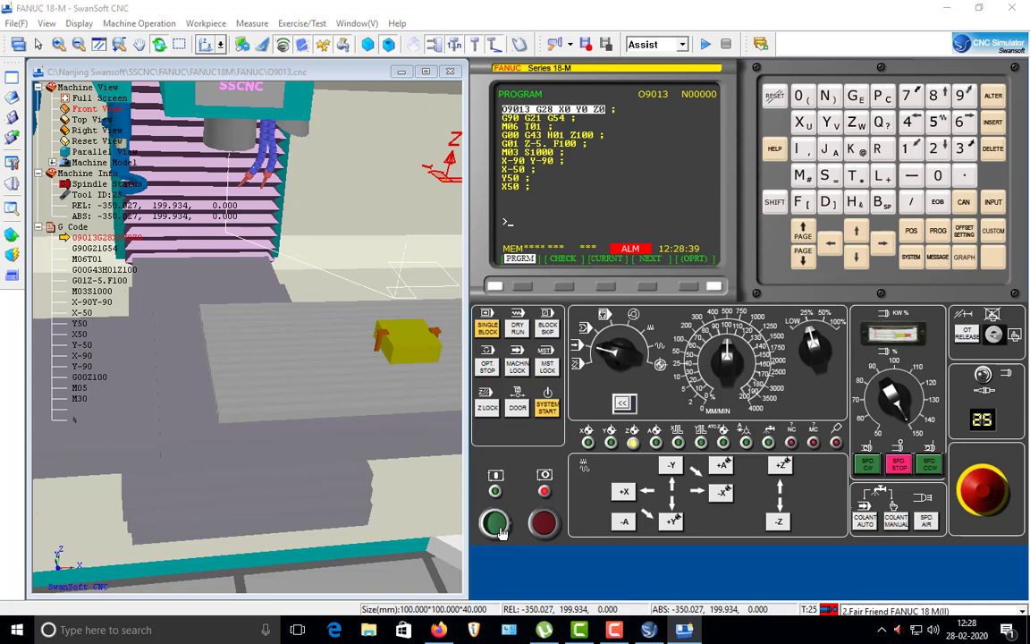
click(496, 526)
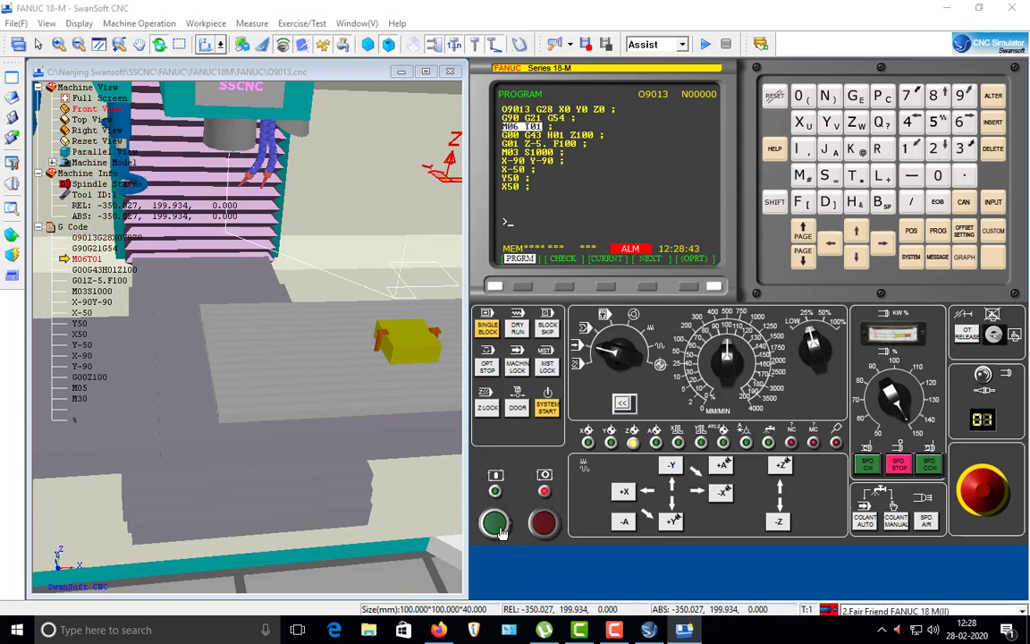
click(497, 527)
click(497, 527)
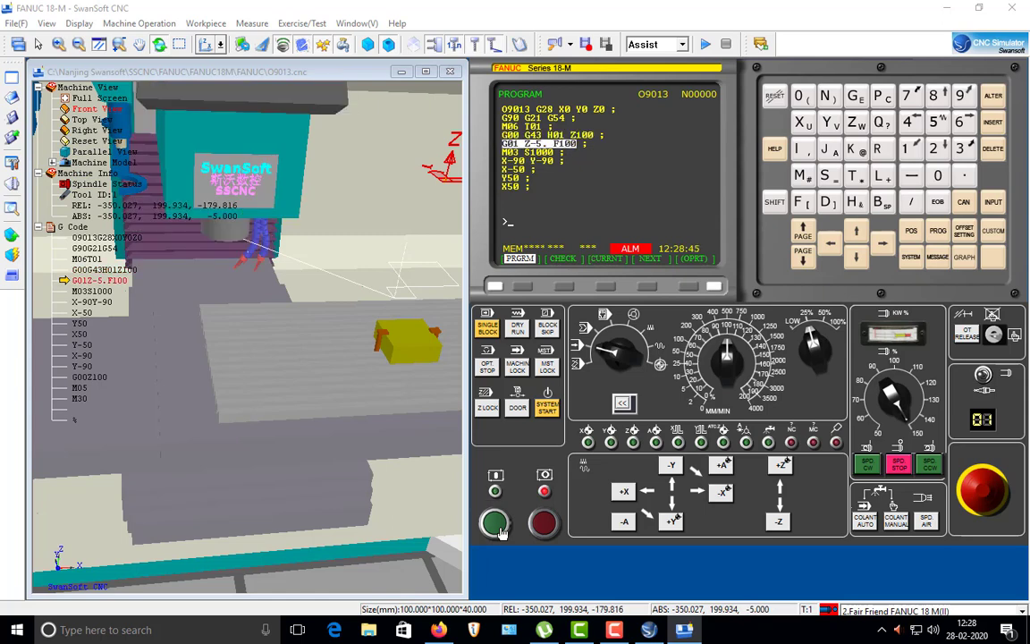
click(497, 527)
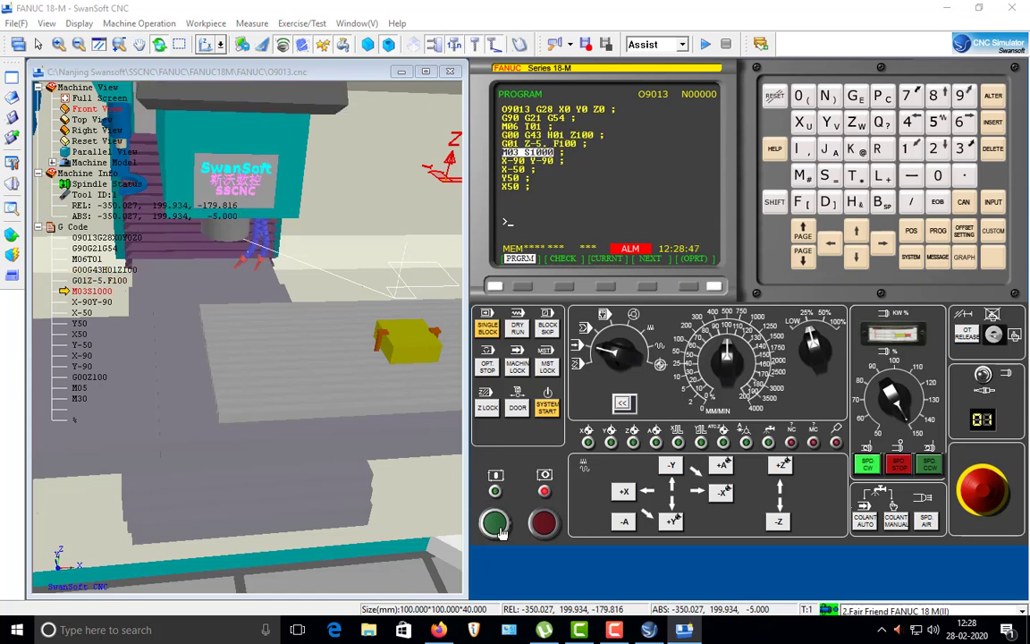
click(497, 527)
click(497, 527)
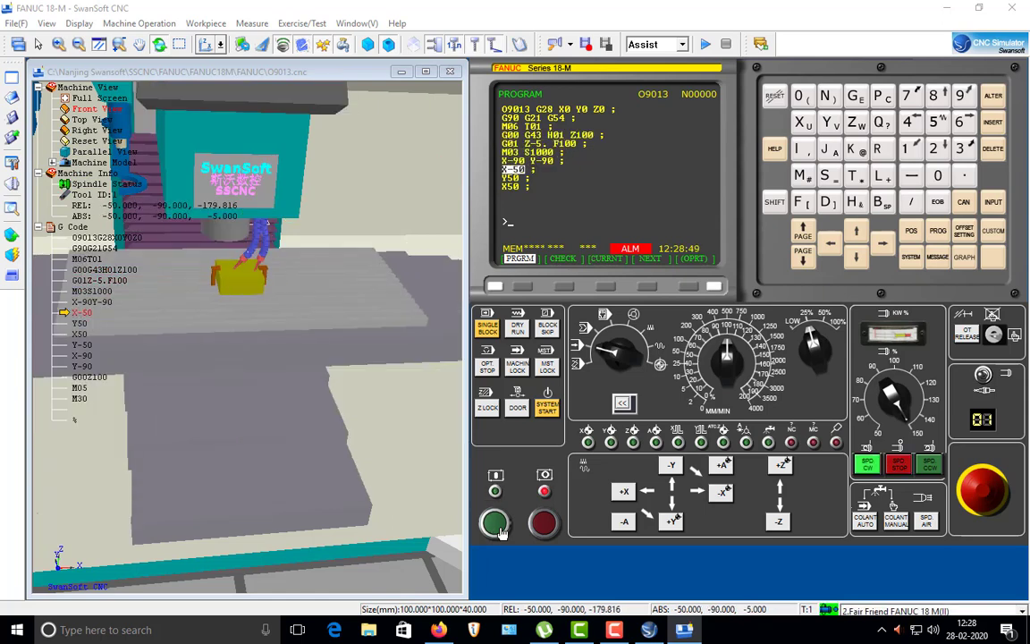
click(497, 527)
click(498, 527)
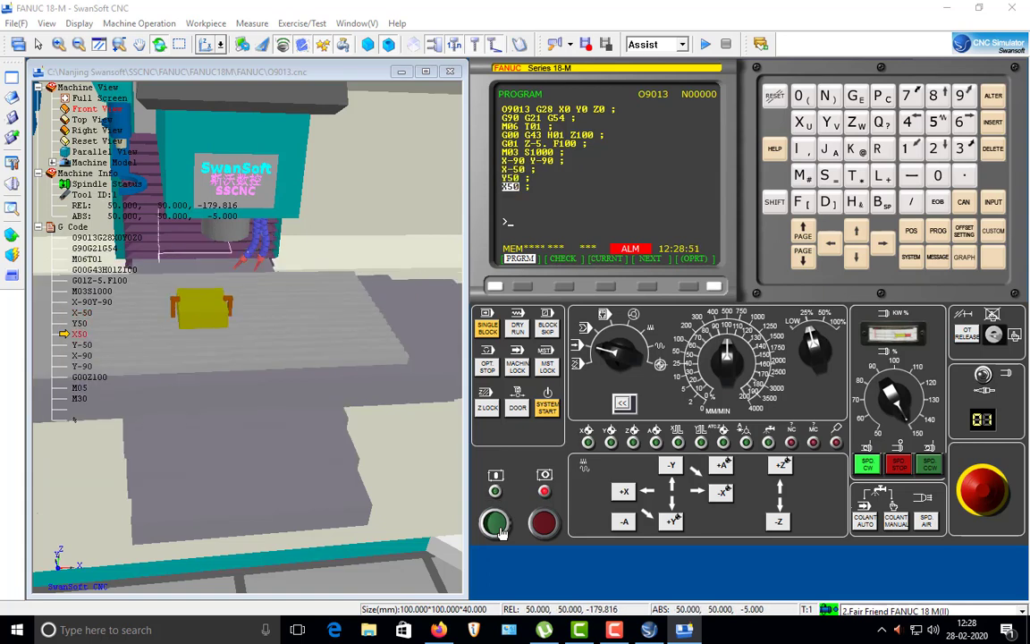
click(497, 526)
click(497, 526)
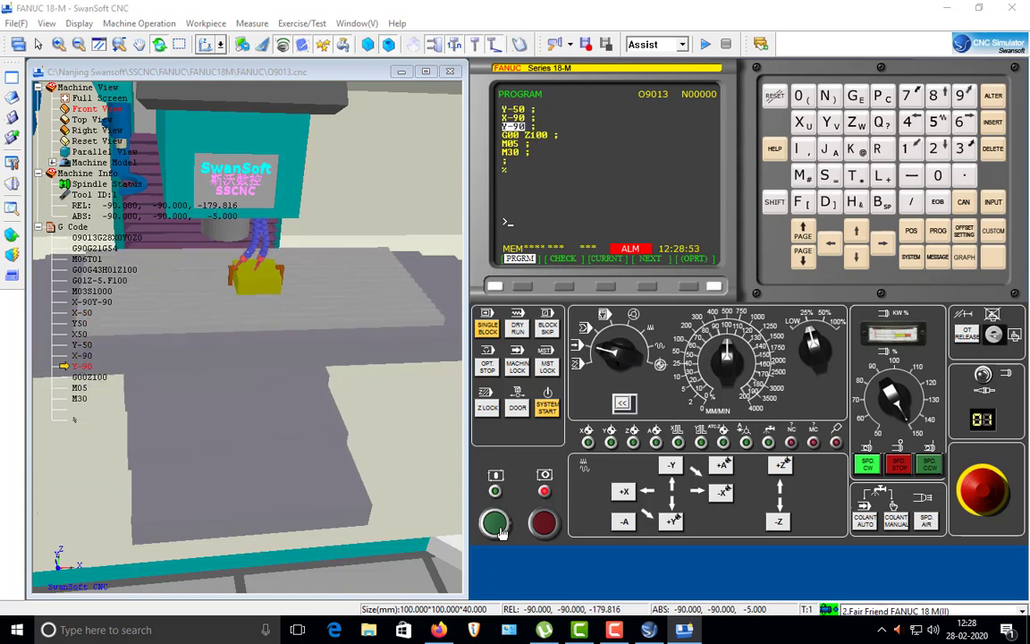
click(498, 527)
click(498, 527)
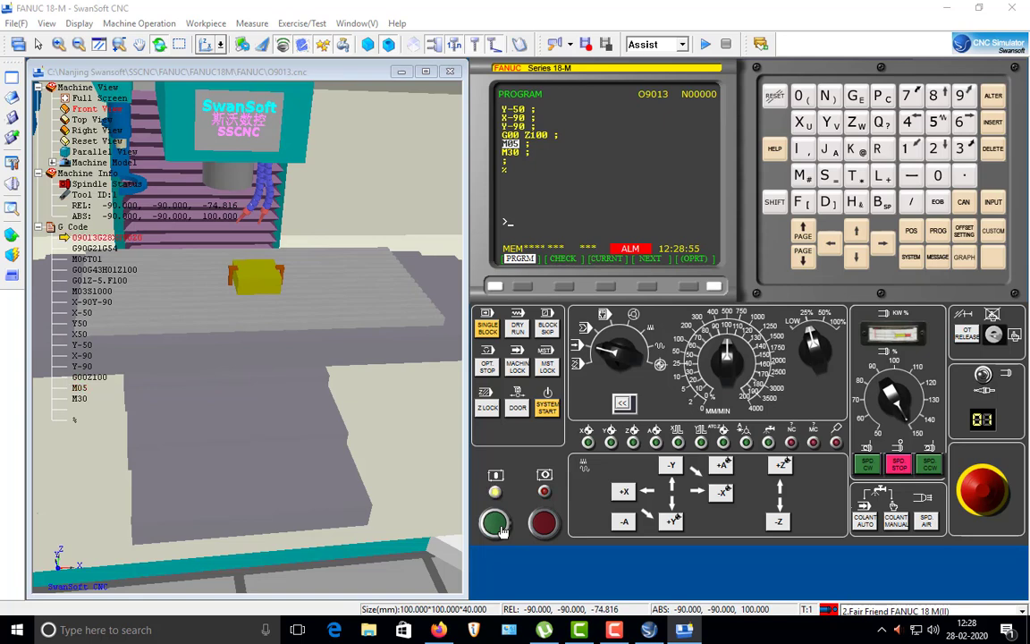
click(498, 527)
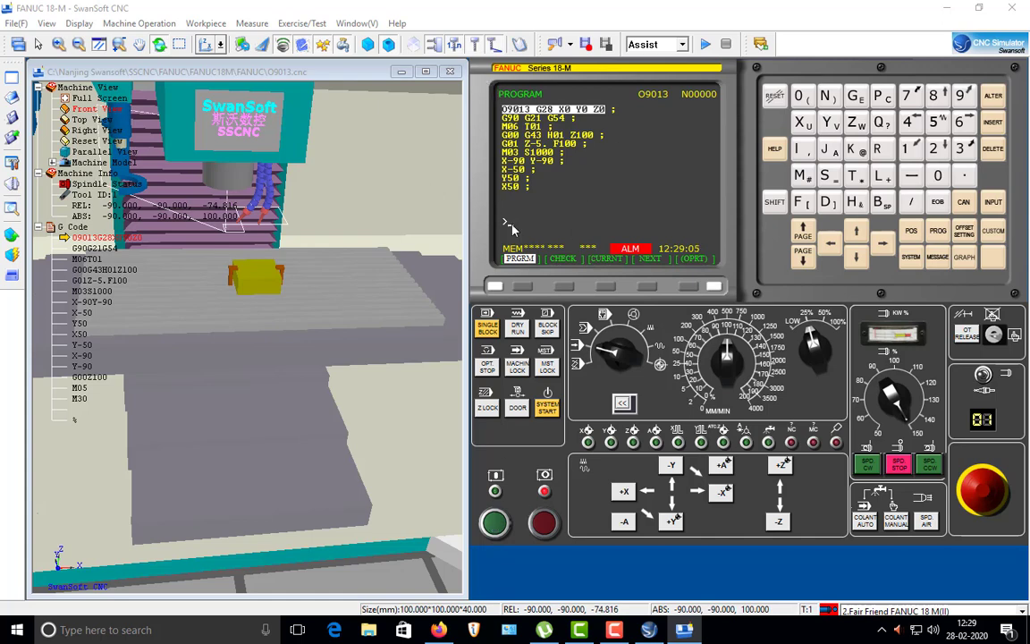
click(486, 331)
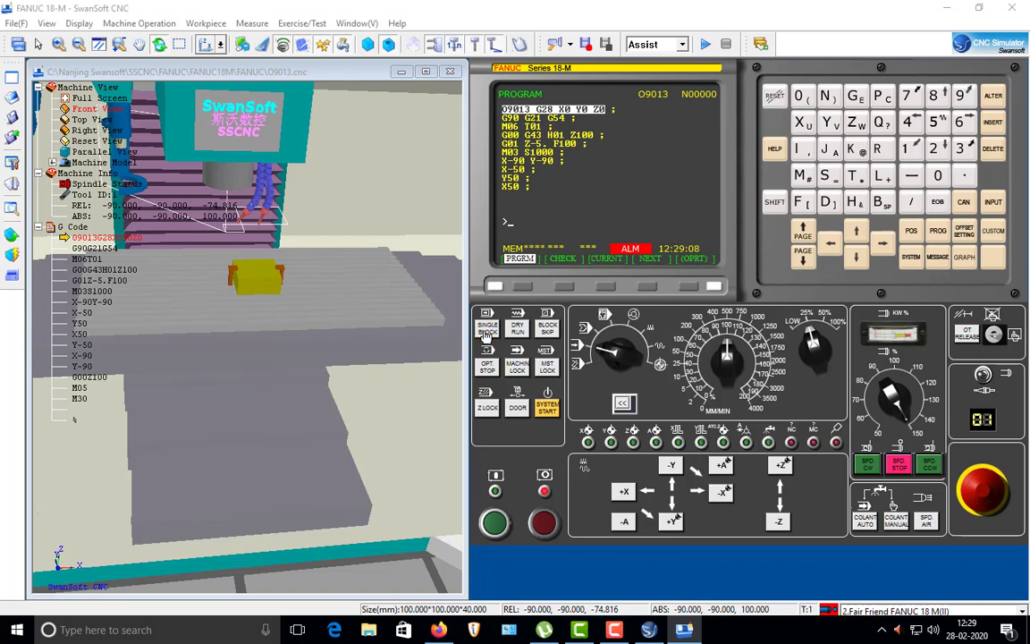
Step: Show the machine view in full screen and return it to the normal window layout
click(496, 523)
scroll(189, 325, down, 5)
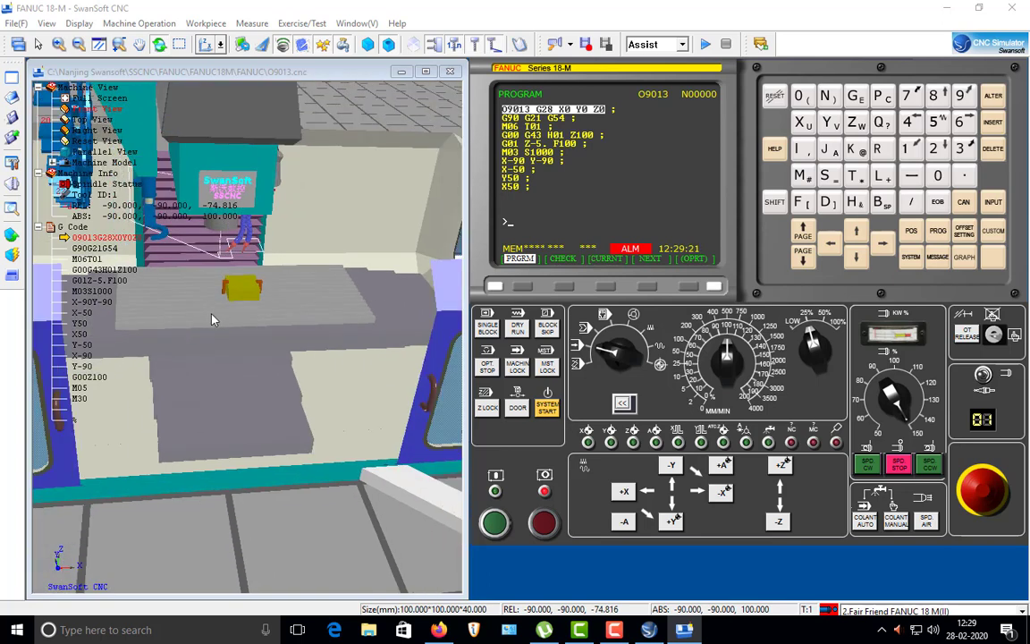
click(89, 98)
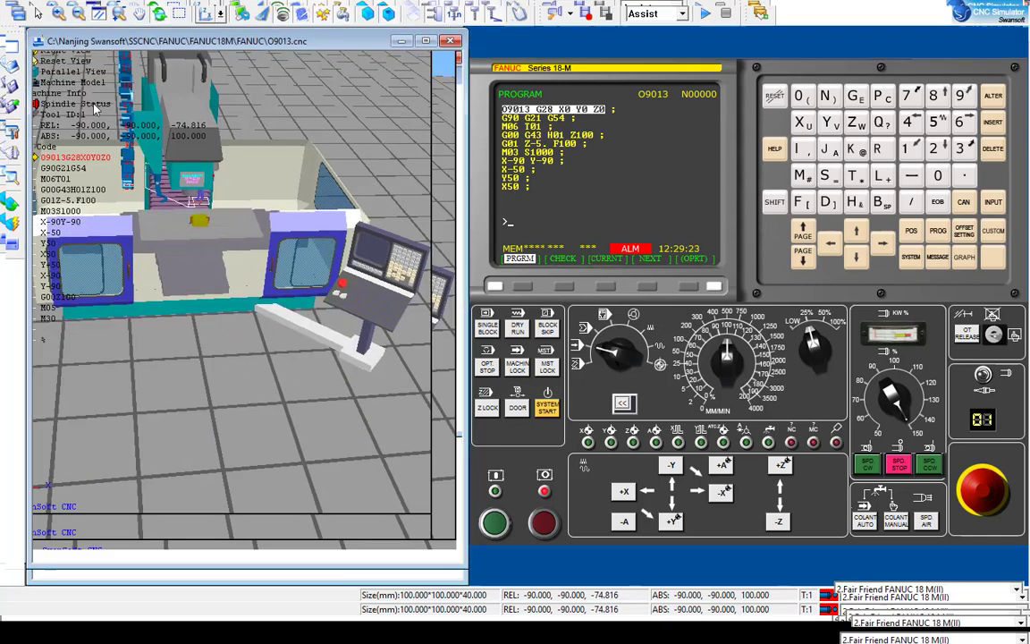
double_click(58, 8)
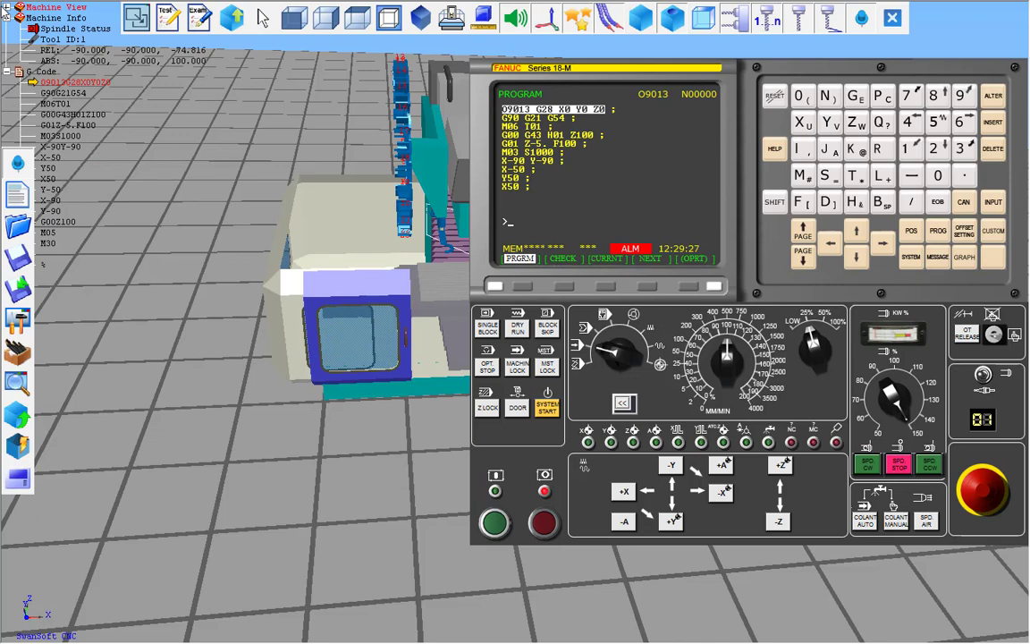
click(8, 9)
click(55, 27)
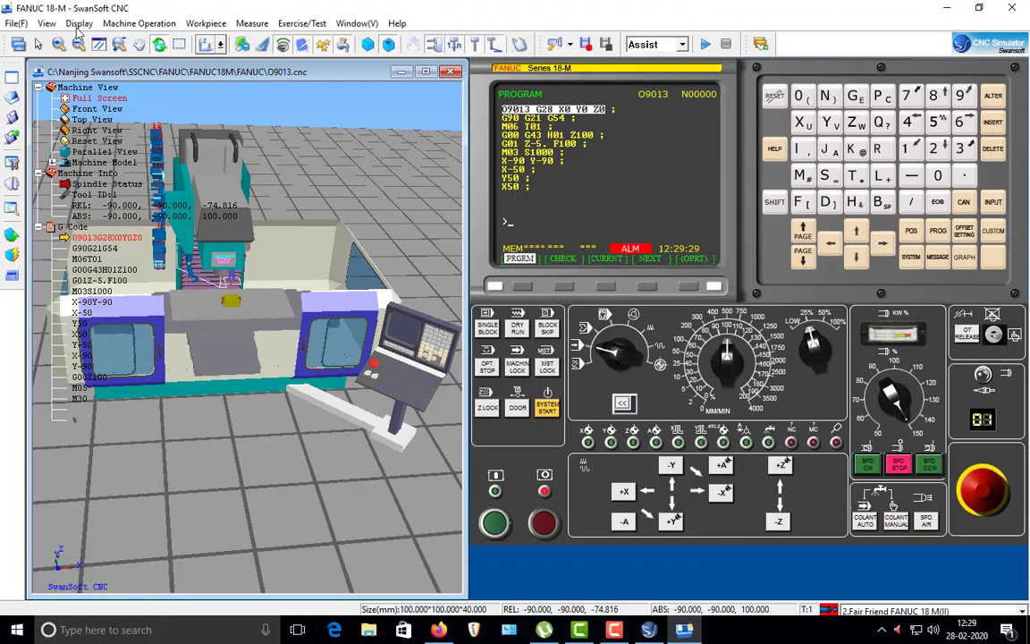
Step: Switch the machine view to the front view and close the machine door
click(82, 108)
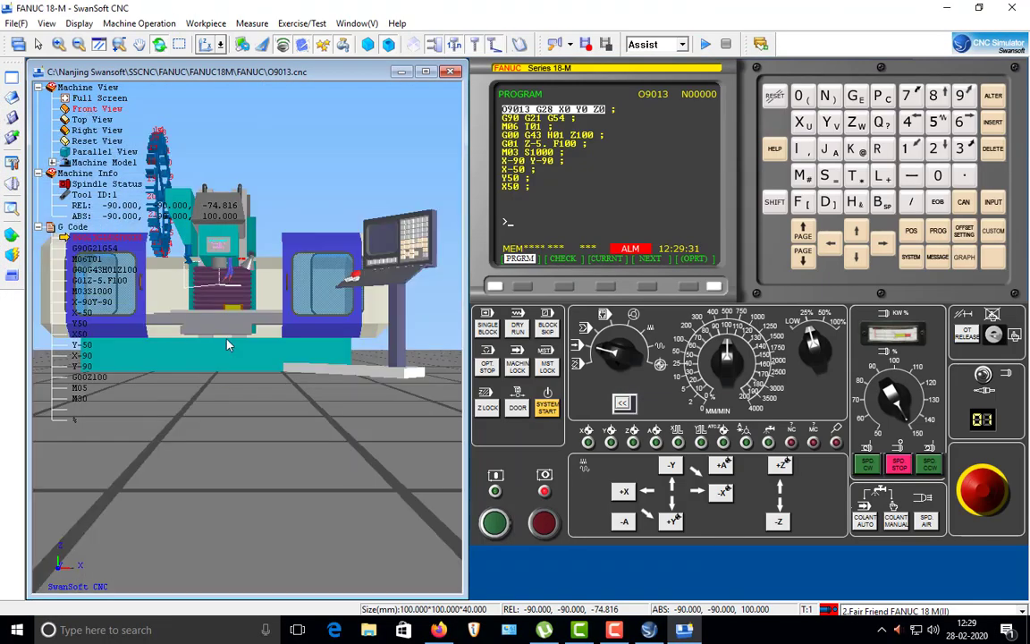
click(138, 24)
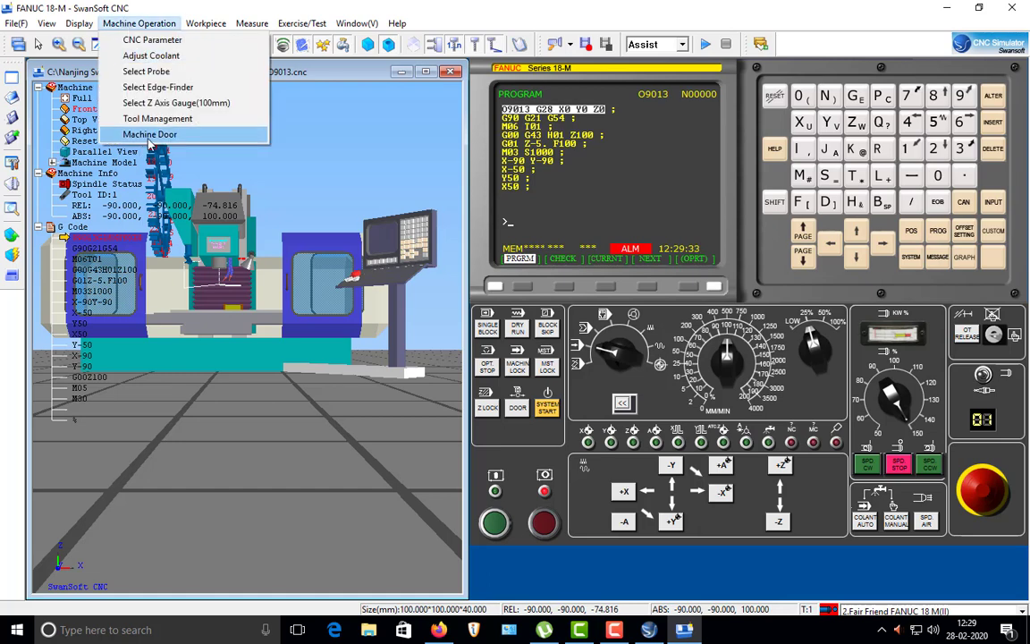
click(149, 136)
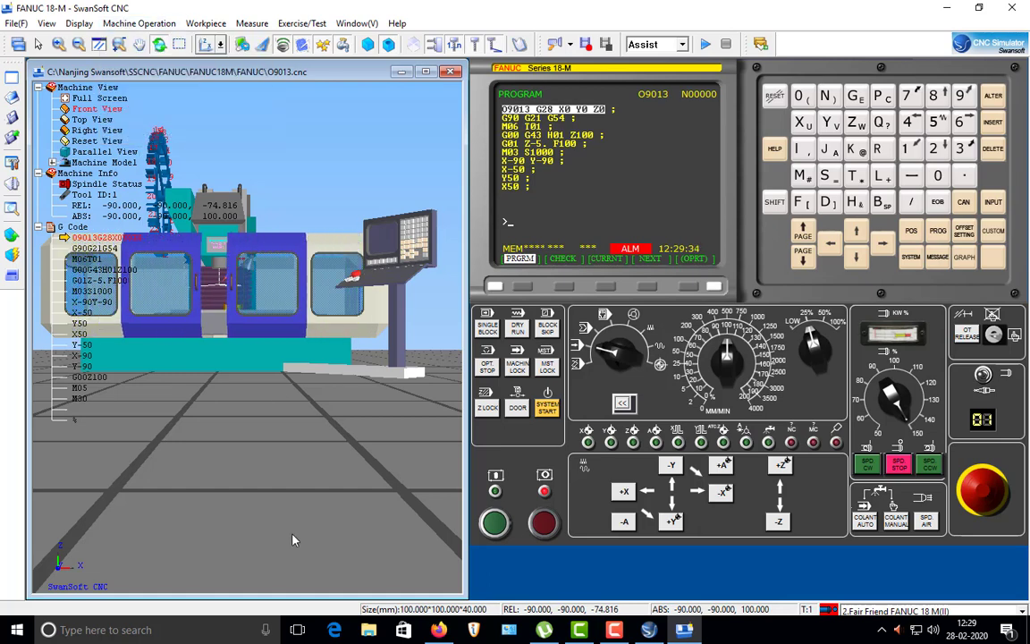
drag(225, 432, 238, 455)
scroll(160, 280, down, 2)
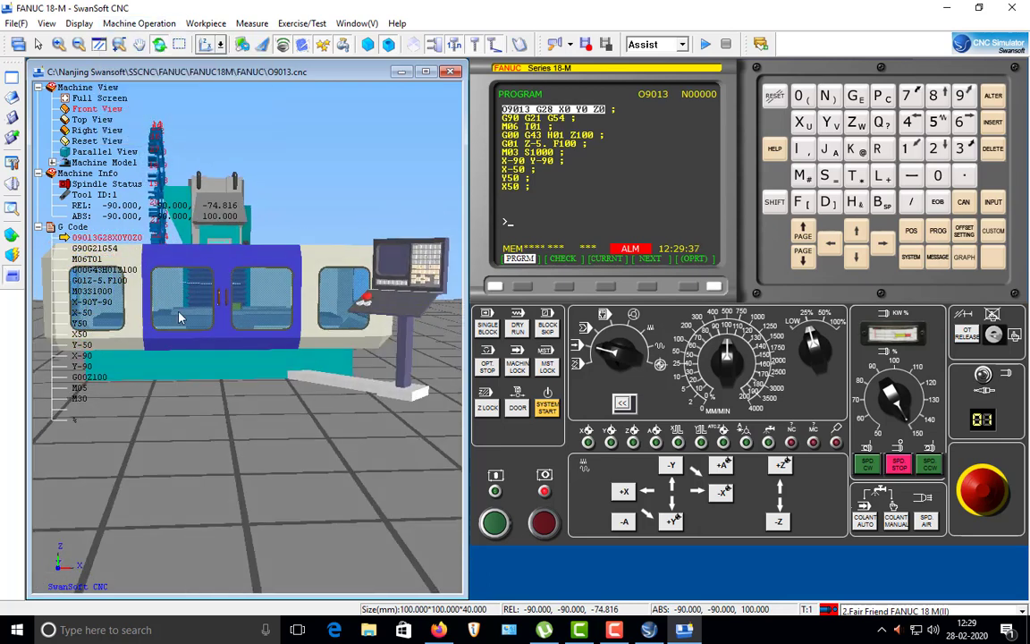
scroll(233, 288, up, 3)
scroll(233, 288, down, 3)
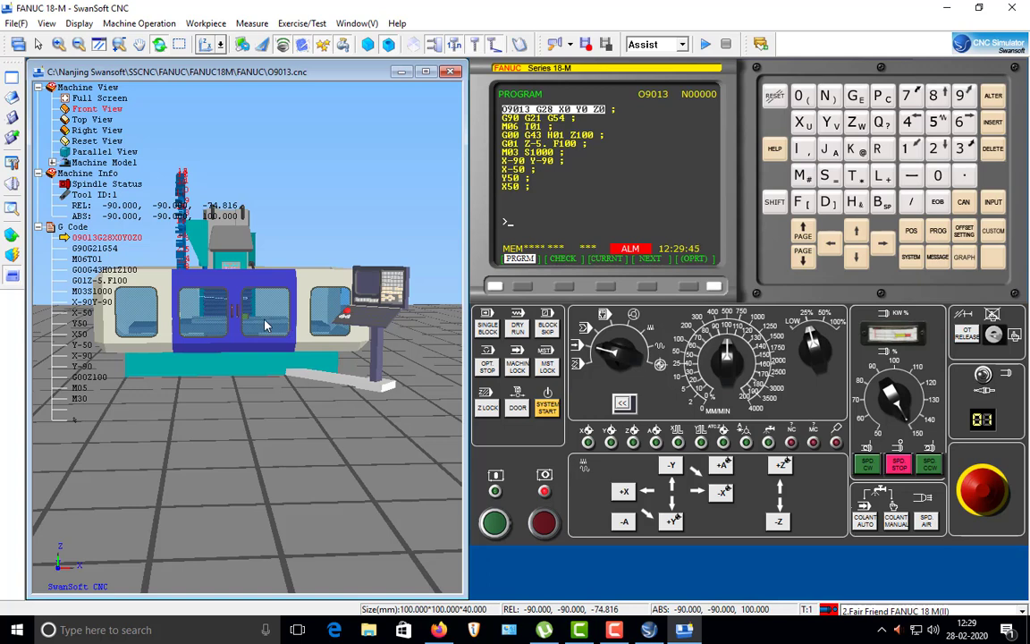
Step: Cycle through the machine display modes until only the enclosure is hidden and the spindle, table and workpiece are shown
click(163, 27)
click(163, 27)
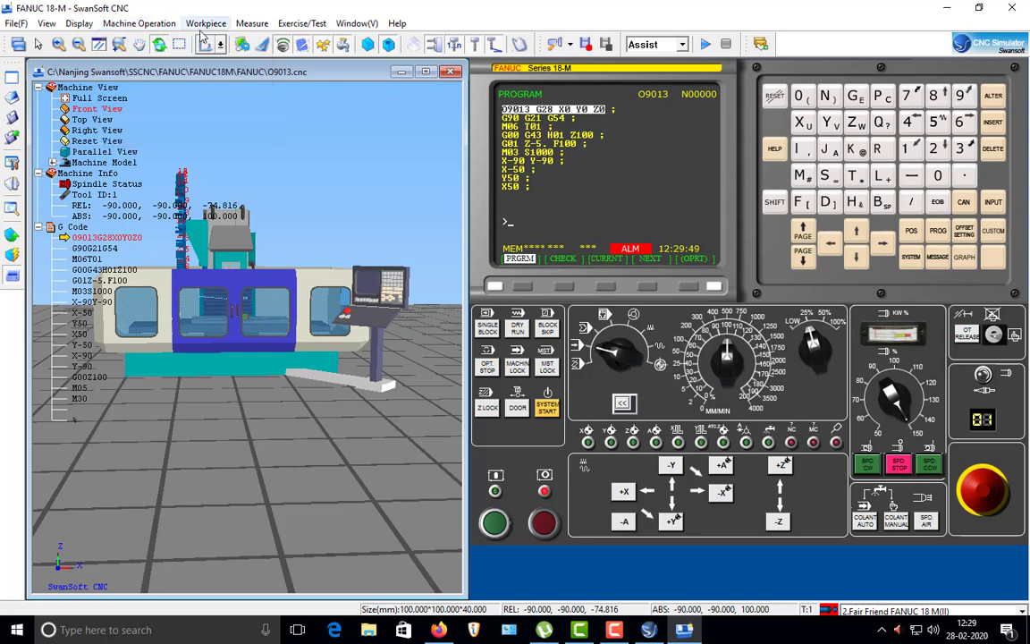
click(243, 51)
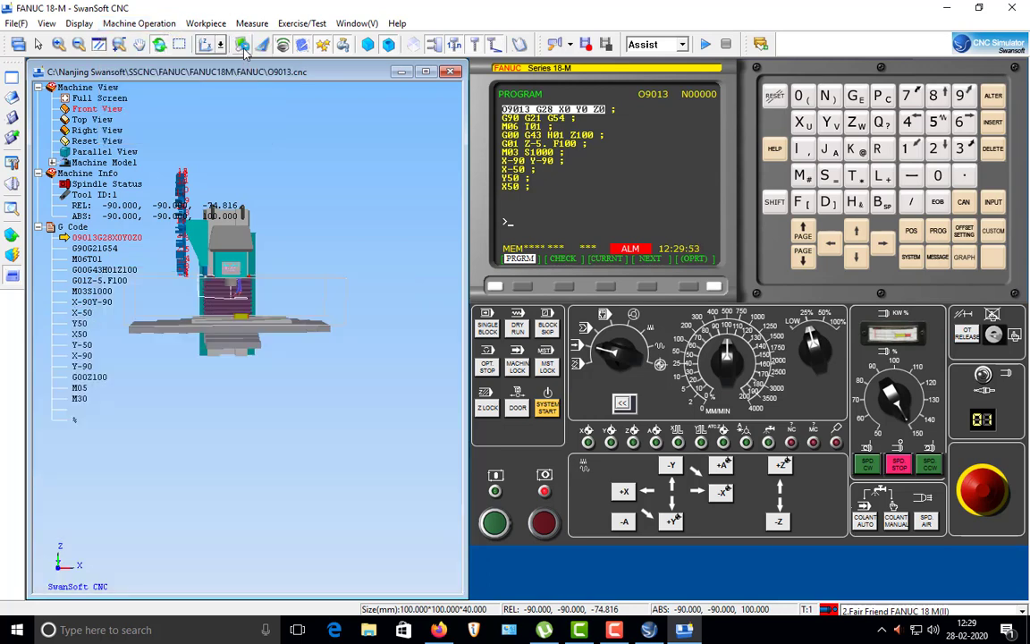
click(243, 51)
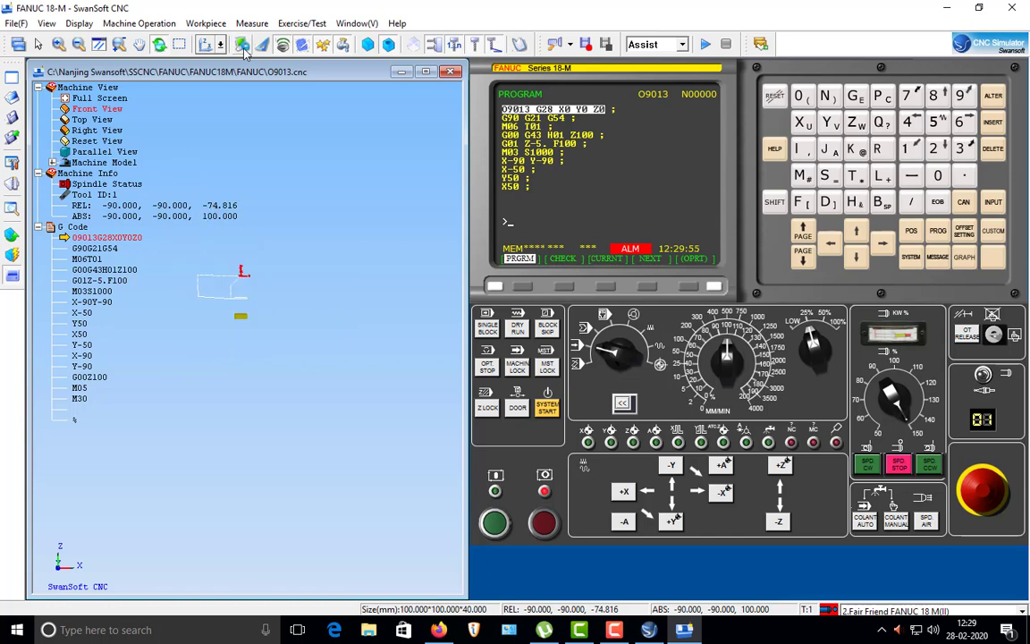
click(243, 51)
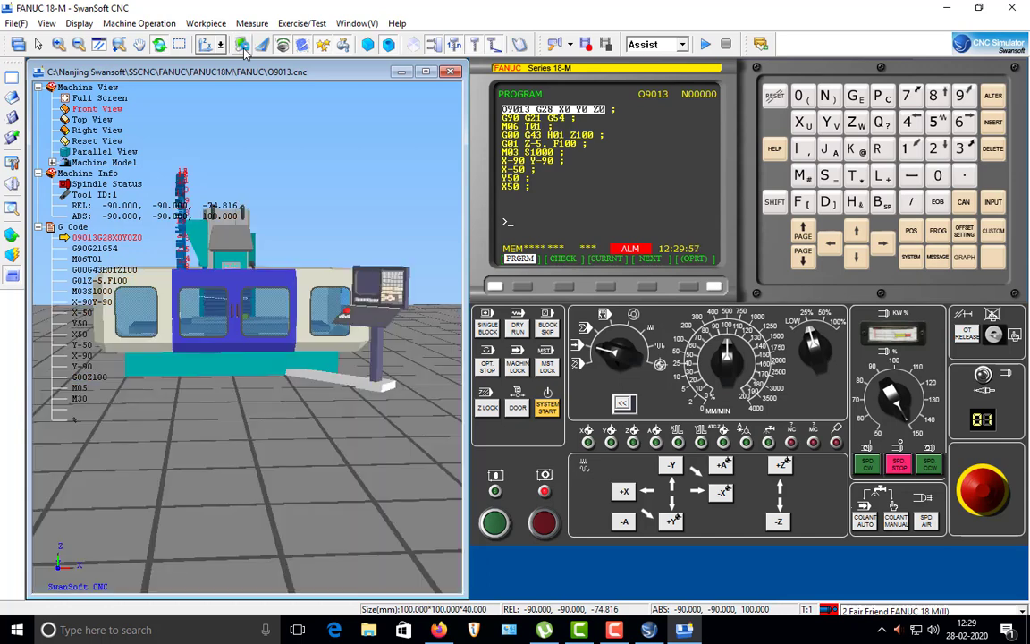
click(243, 51)
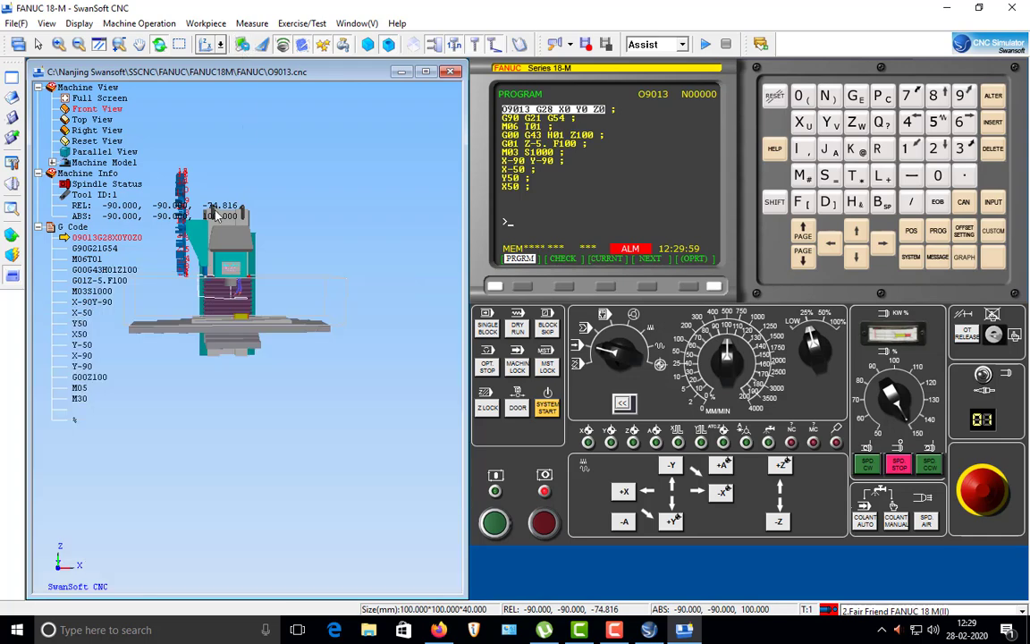
Step: Mount the OP-20 (Optical) edge finder in the spindle
scroll(221, 307, up, 3)
scroll(223, 306, up, 2)
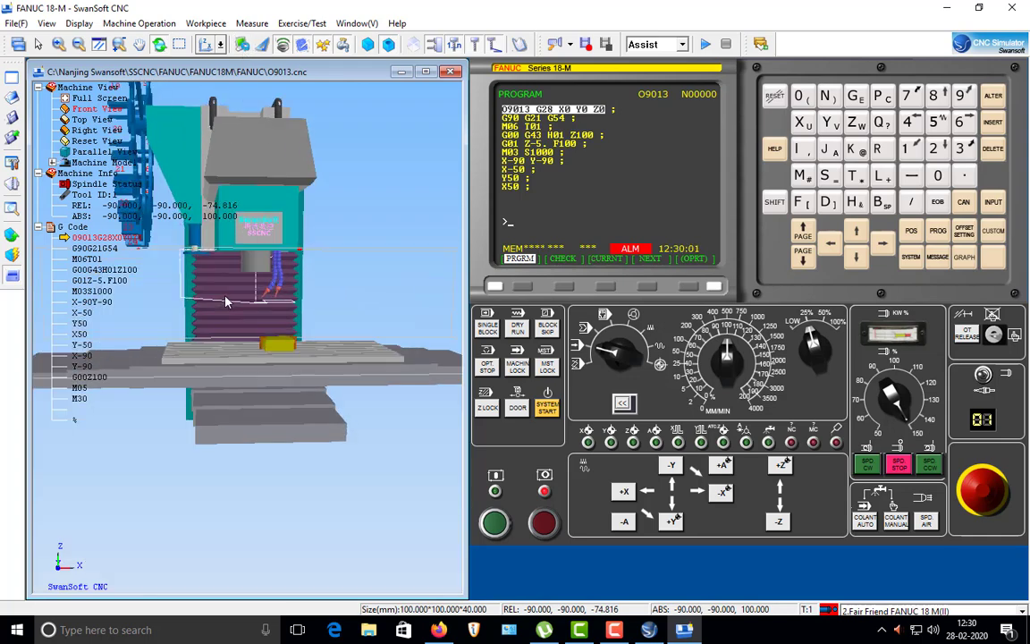
scroll(226, 302, up, 3)
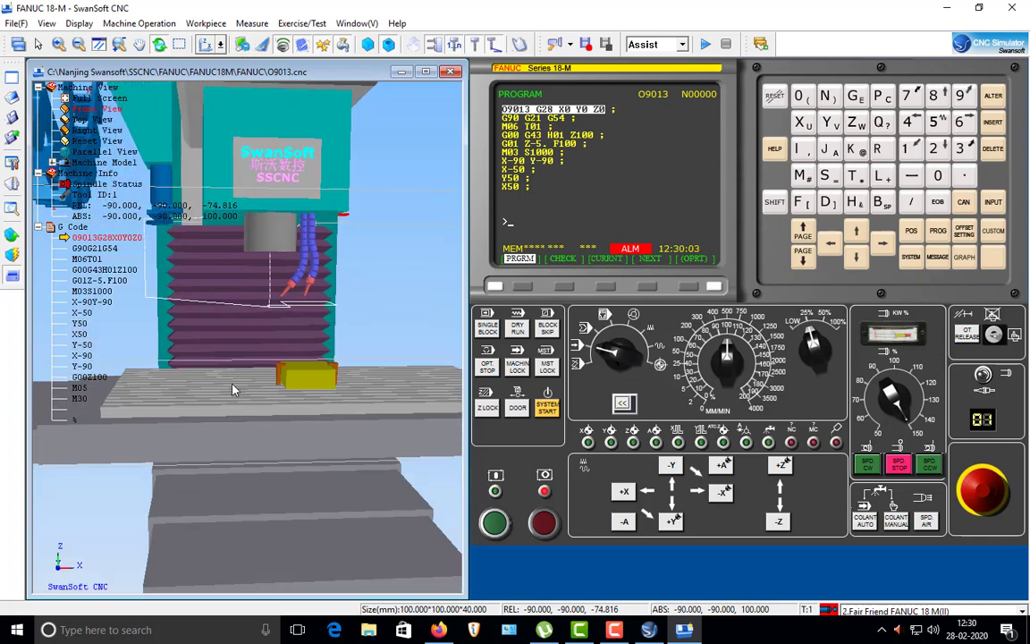
drag(231, 390, 363, 401)
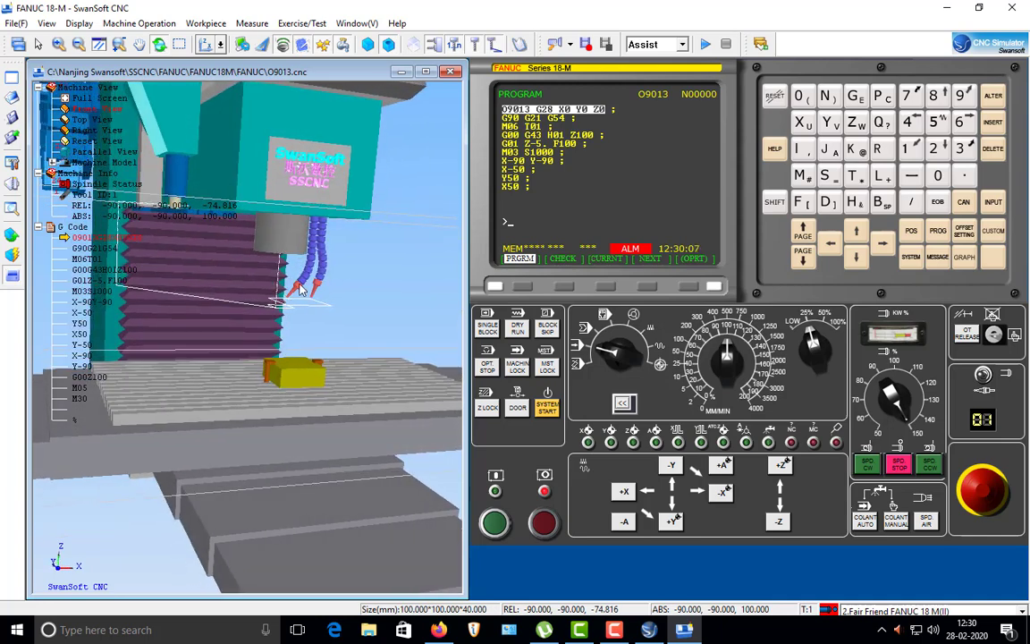
scroll(301, 386, up, 4)
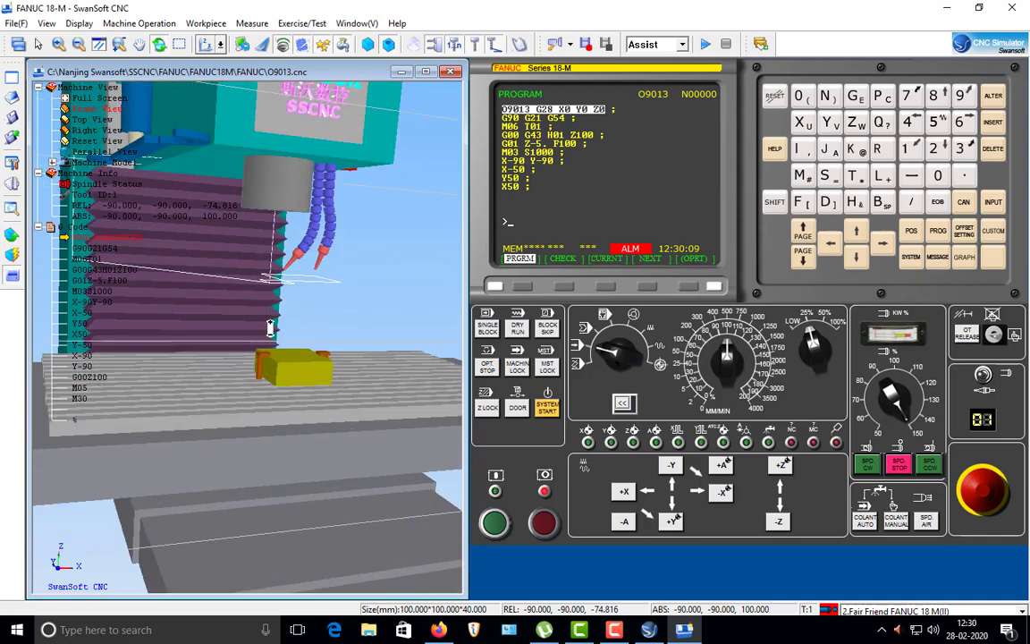
scroll(255, 398, down, 3)
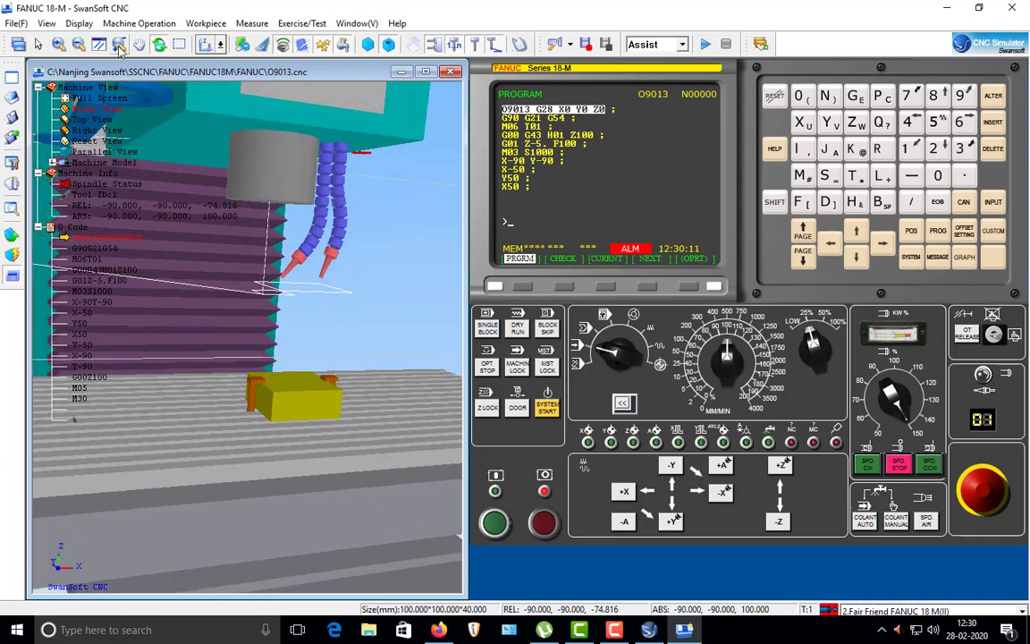
click(142, 23)
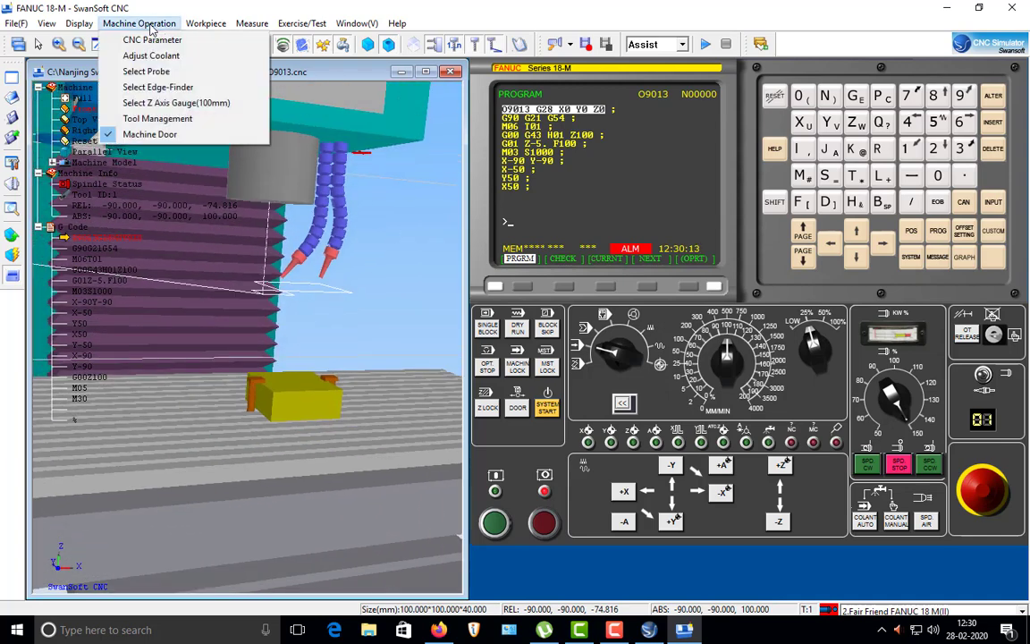
click(157, 87)
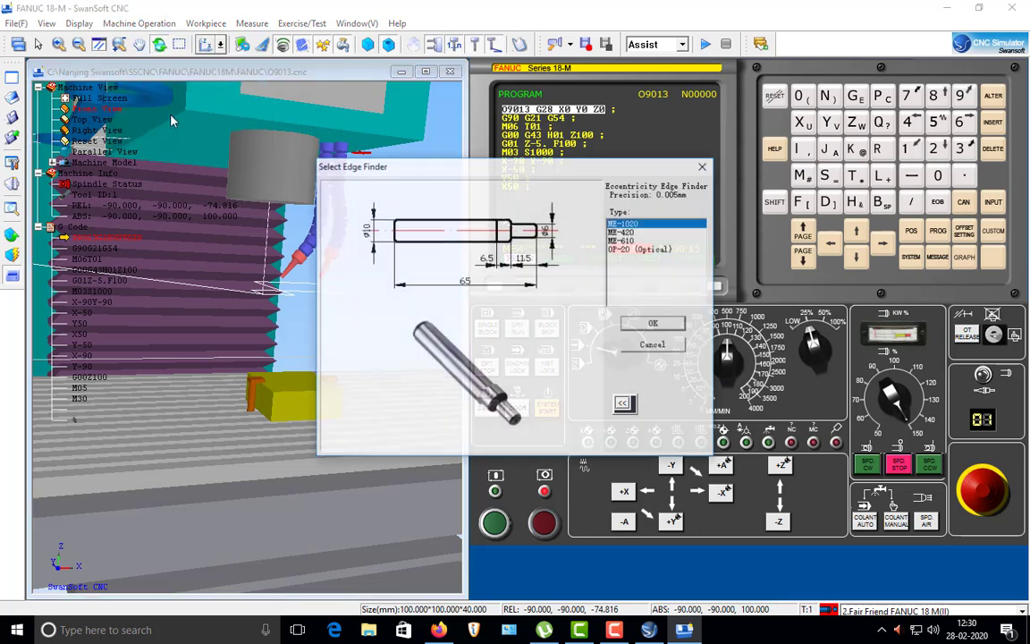
click(633, 249)
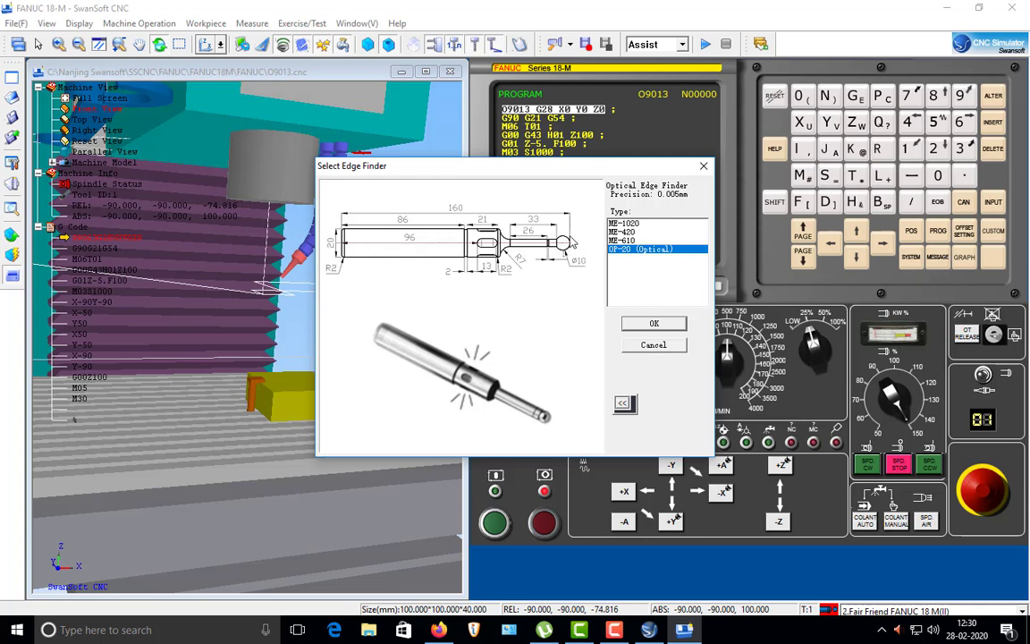
click(653, 324)
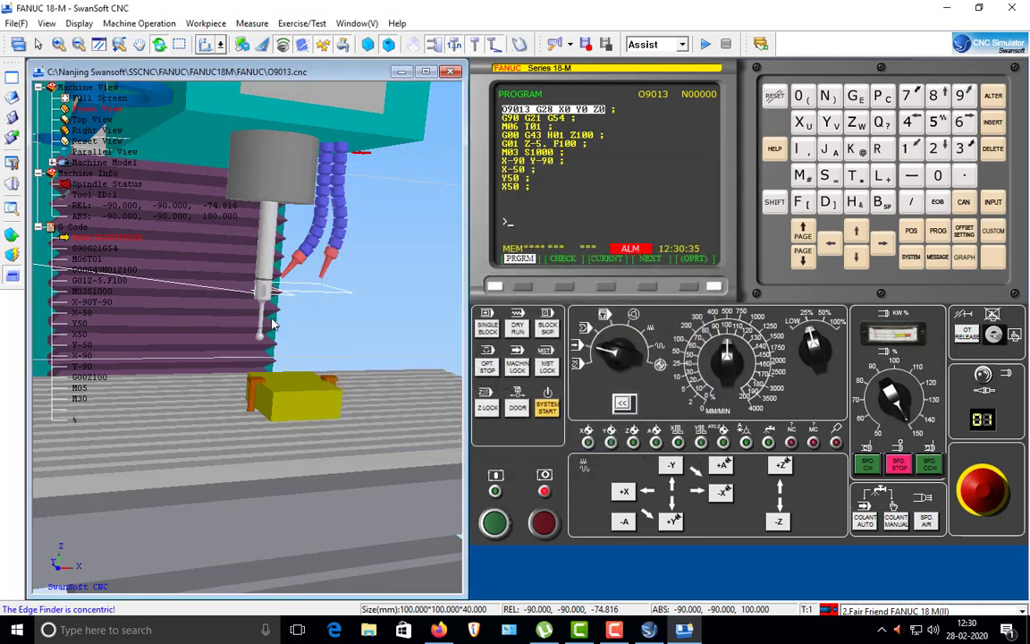
Step: In jog mode, move the edge finder beside the workpiece, with Y at about -83.5 and Z down to about -143.2 relative
scroll(345, 402, up, 3)
scroll(322, 404, down, 2)
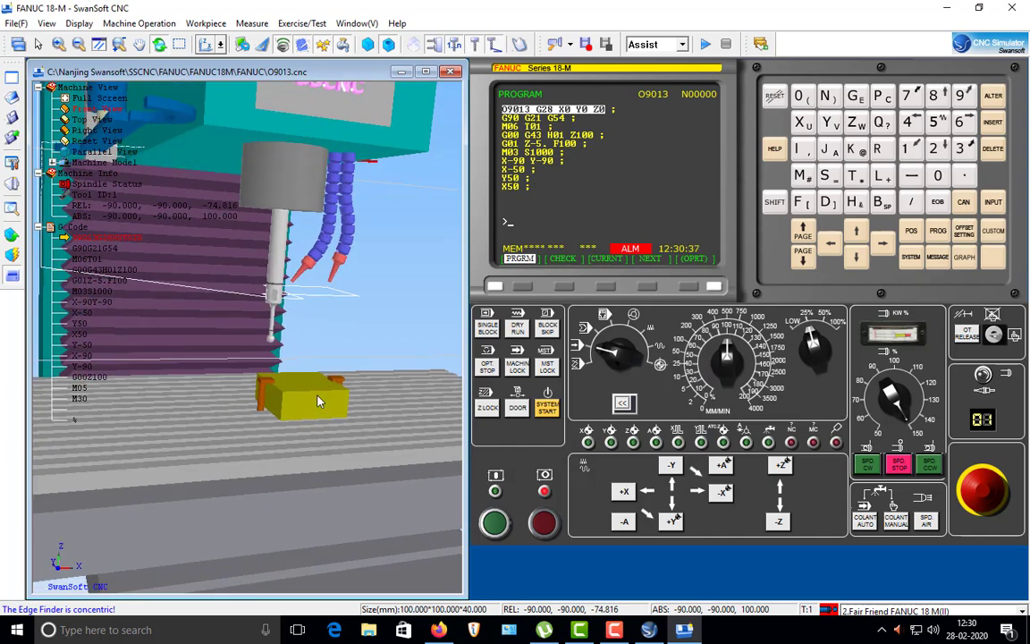
click(80, 108)
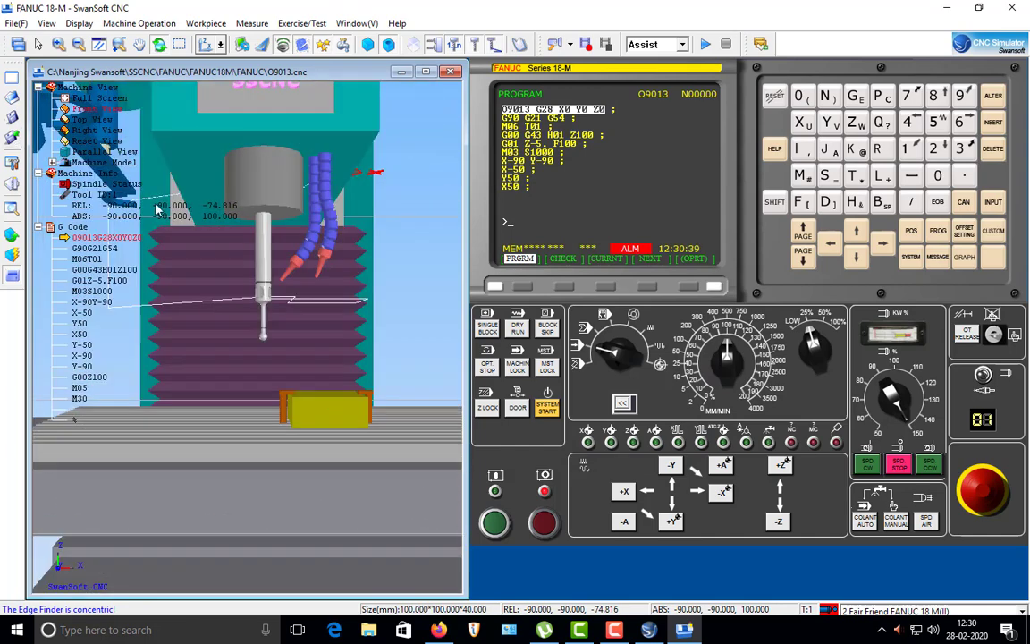
scroll(322, 407, up, 3)
drag(251, 403, 276, 434)
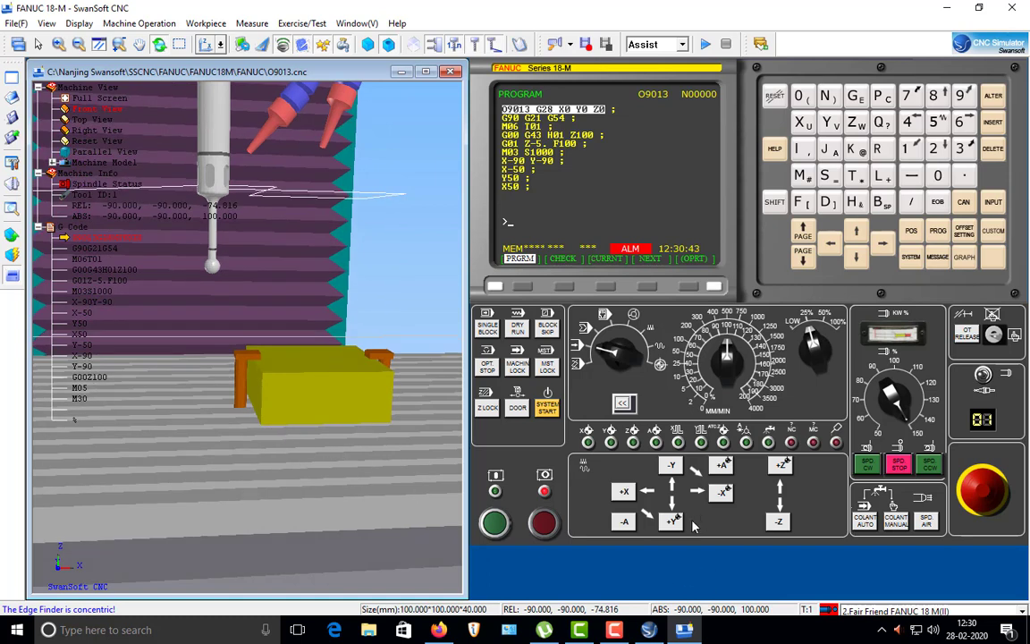
click(592, 320)
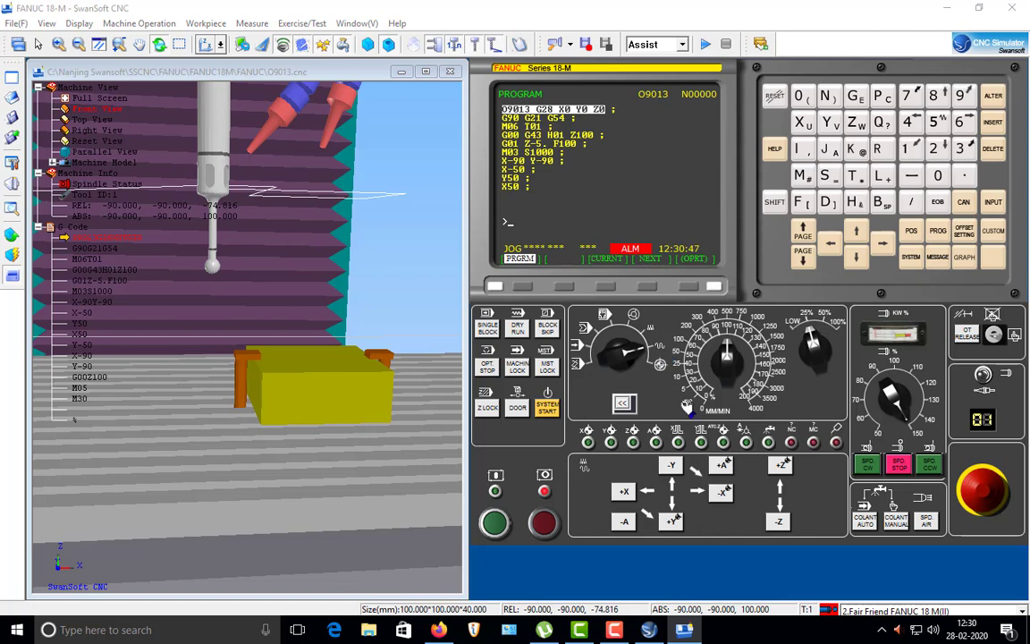
click(671, 521)
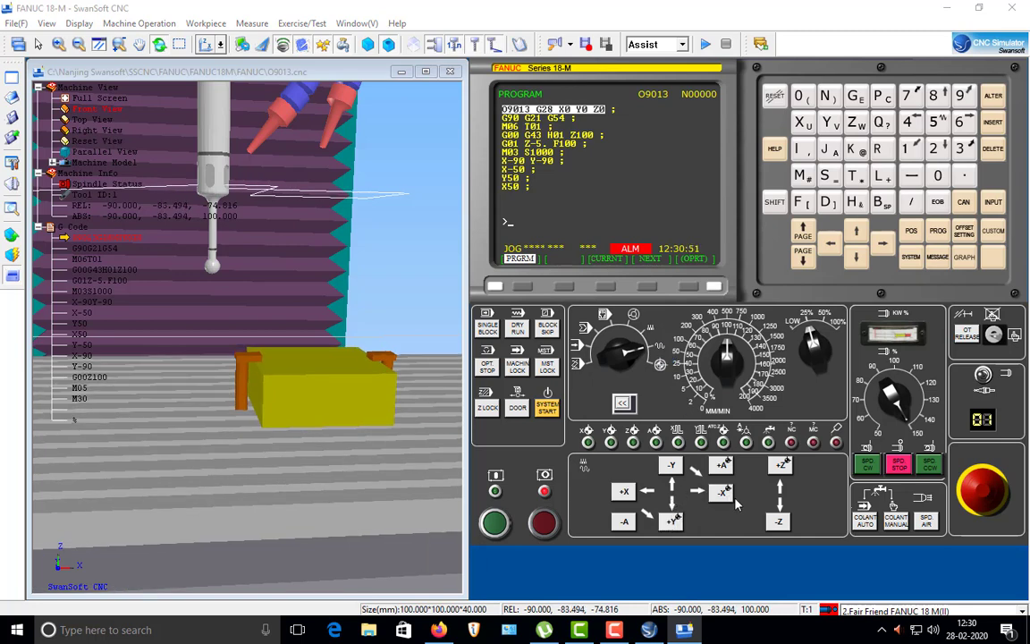
click(779, 523)
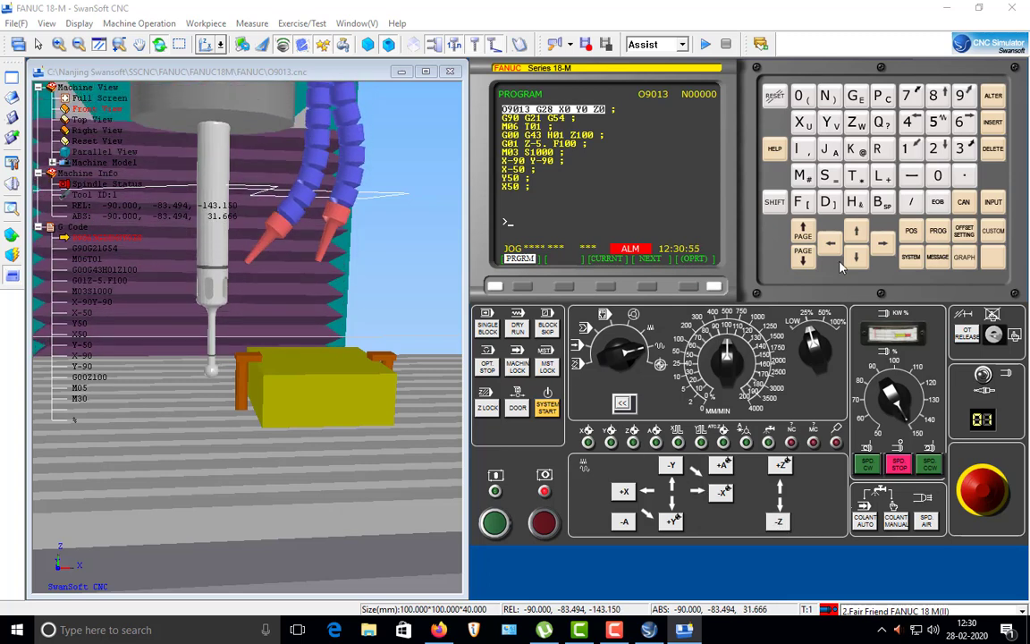
Step: Display the actual position page, jog X to the workpiece edge, back off to about X-67.2, and jog Y to about -54.2
click(925, 235)
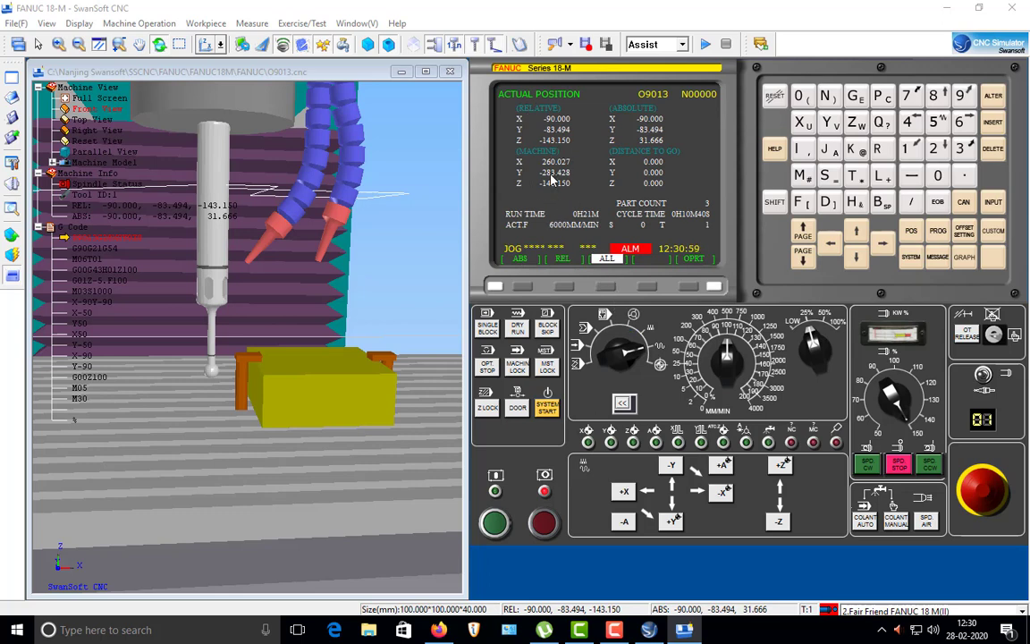
click(719, 494)
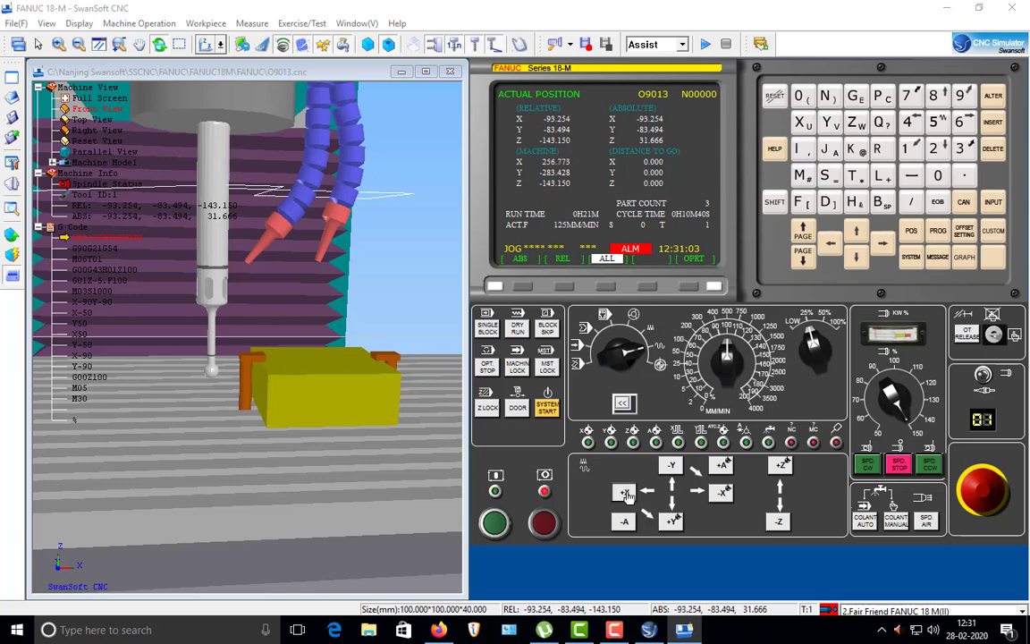
click(627, 495)
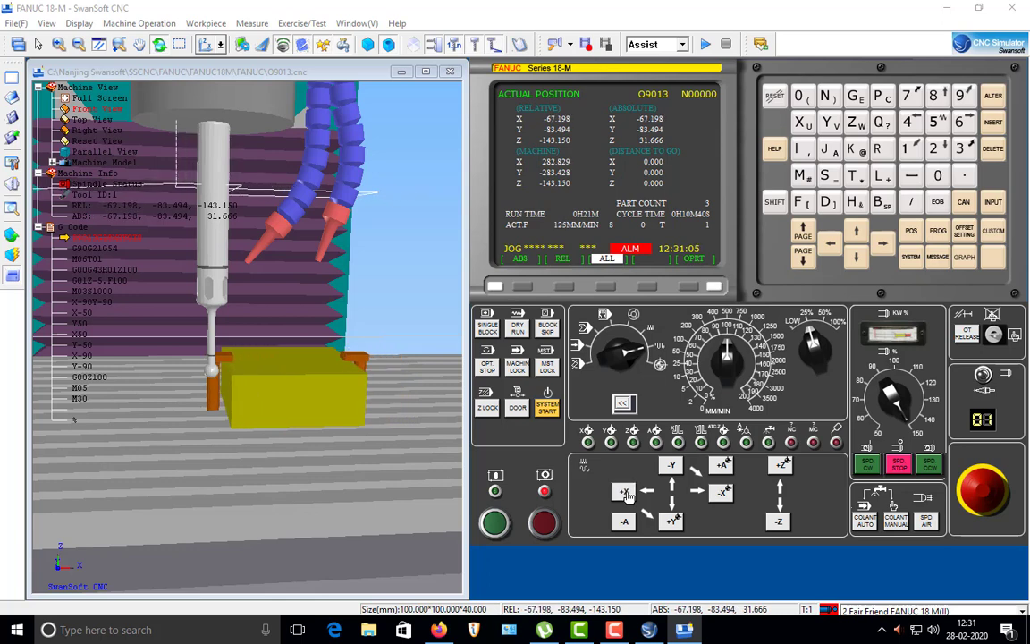
click(626, 495)
click(626, 494)
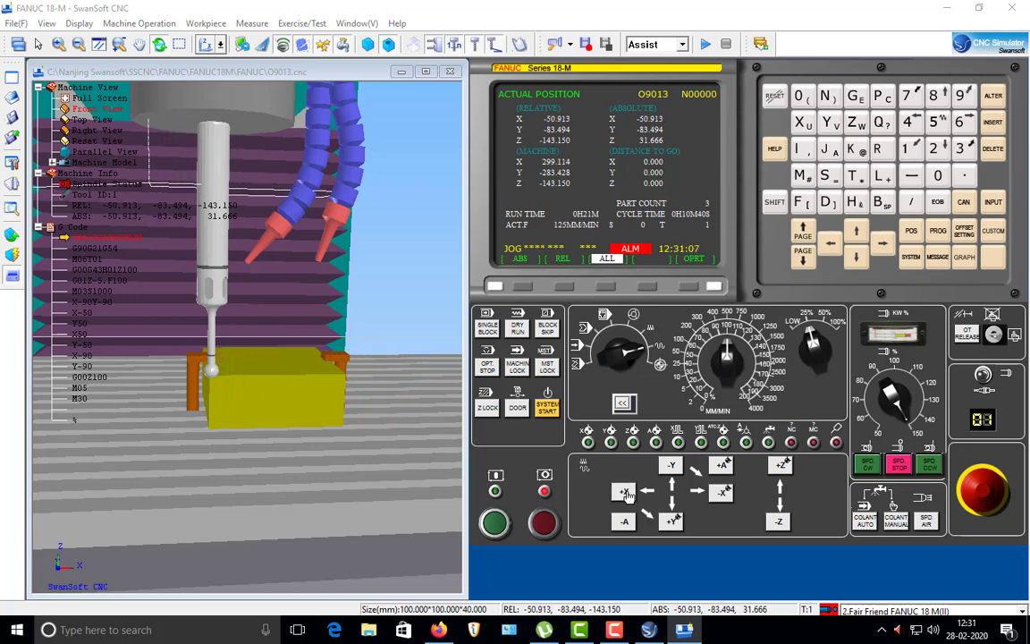
click(721, 494)
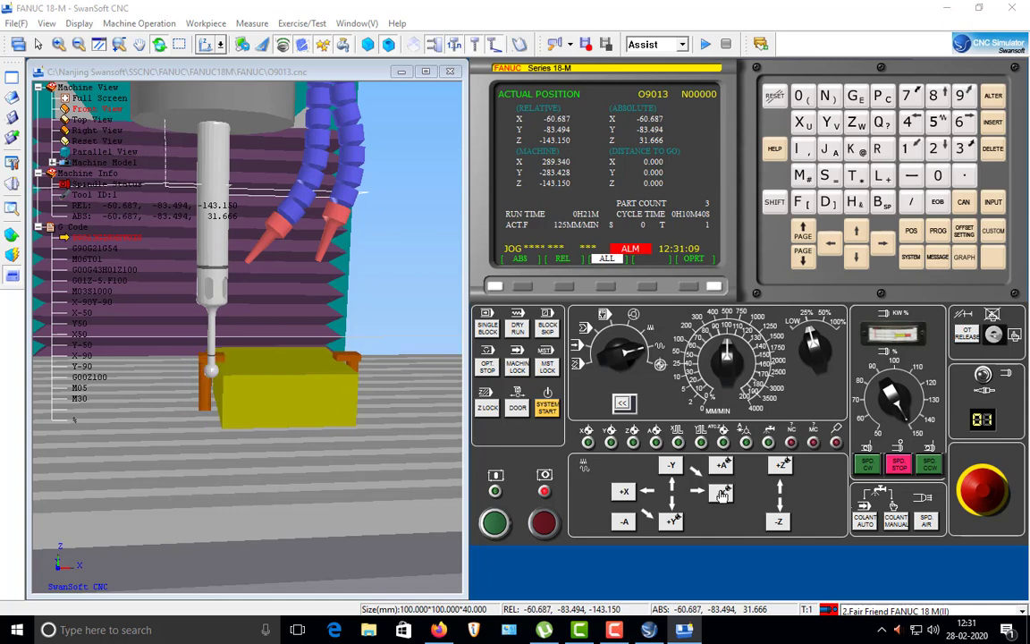
click(672, 522)
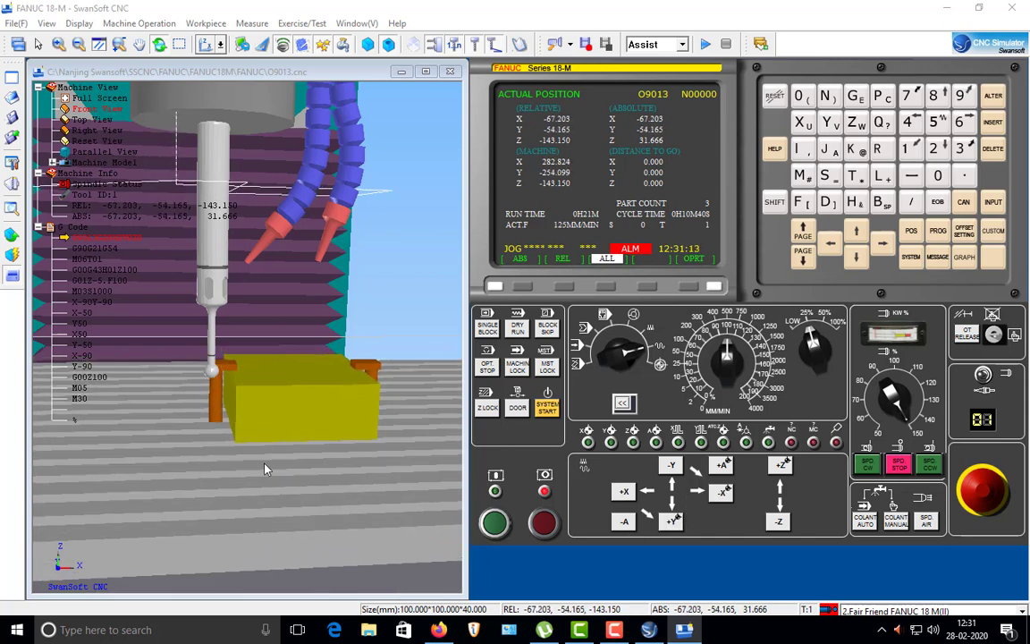
Step: Lower the edge finder beside the workpiece to about Z-162.7 and jog Y to about -31.3
drag(265, 468, 293, 443)
drag(134, 492, 223, 453)
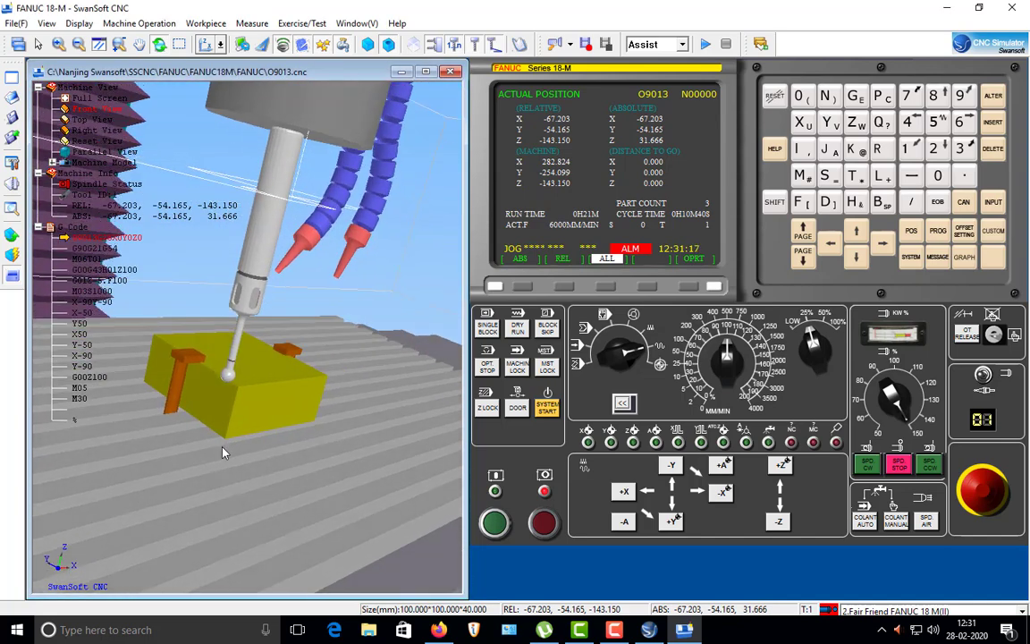
click(779, 523)
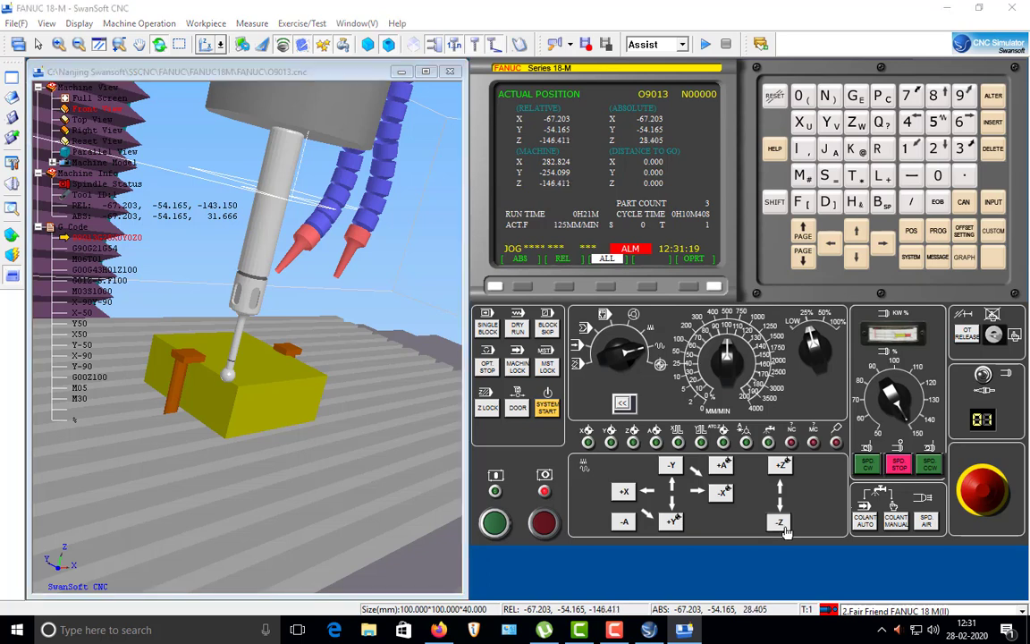
click(672, 522)
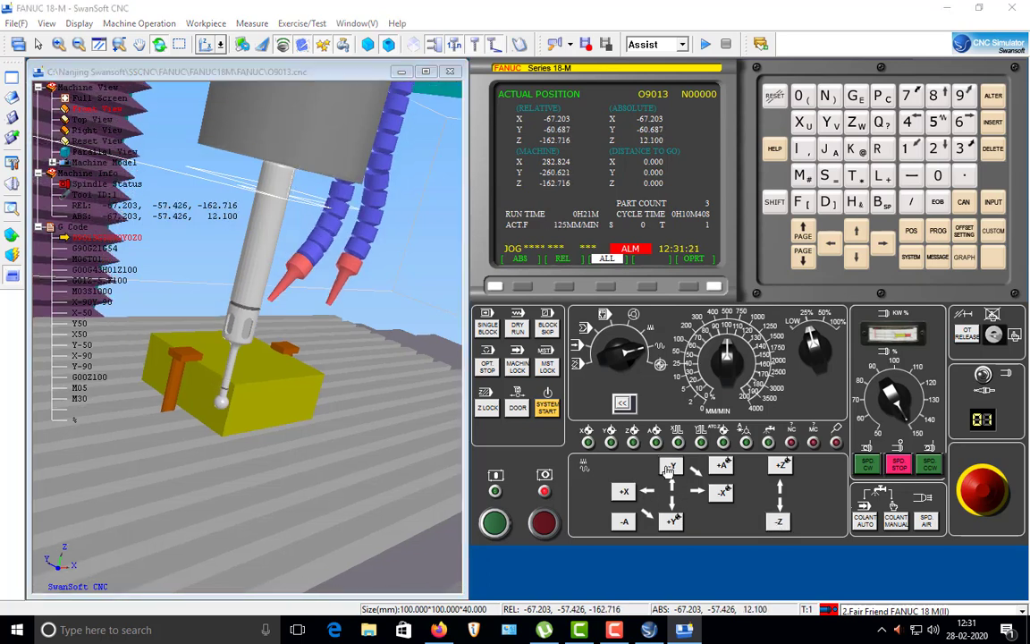
click(674, 526)
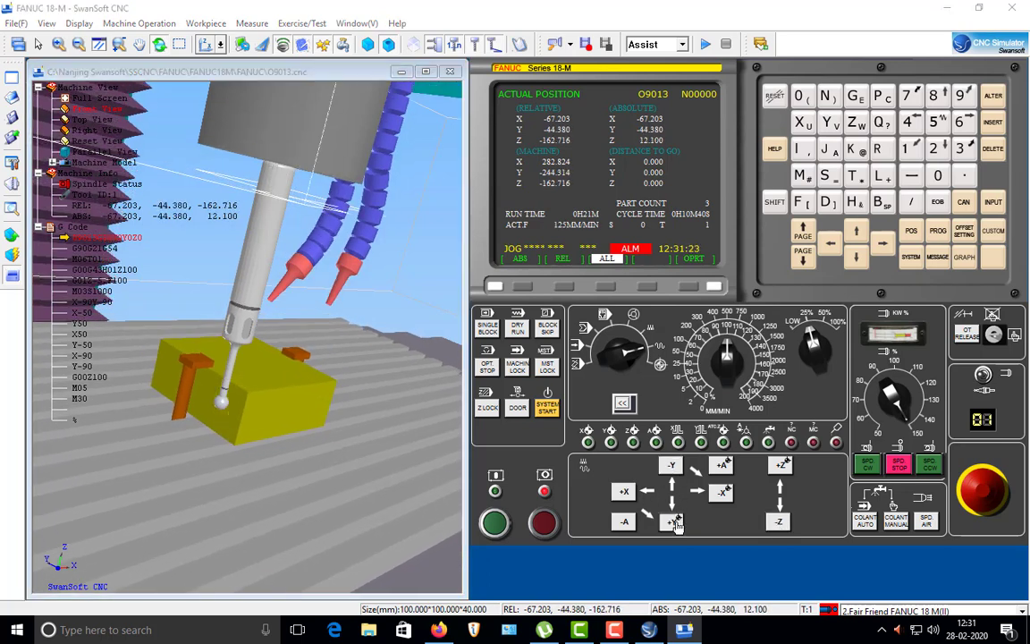
Step: Back X off to about -73.7 and bring it in to about -54.2 to touch the workpiece edge
click(718, 496)
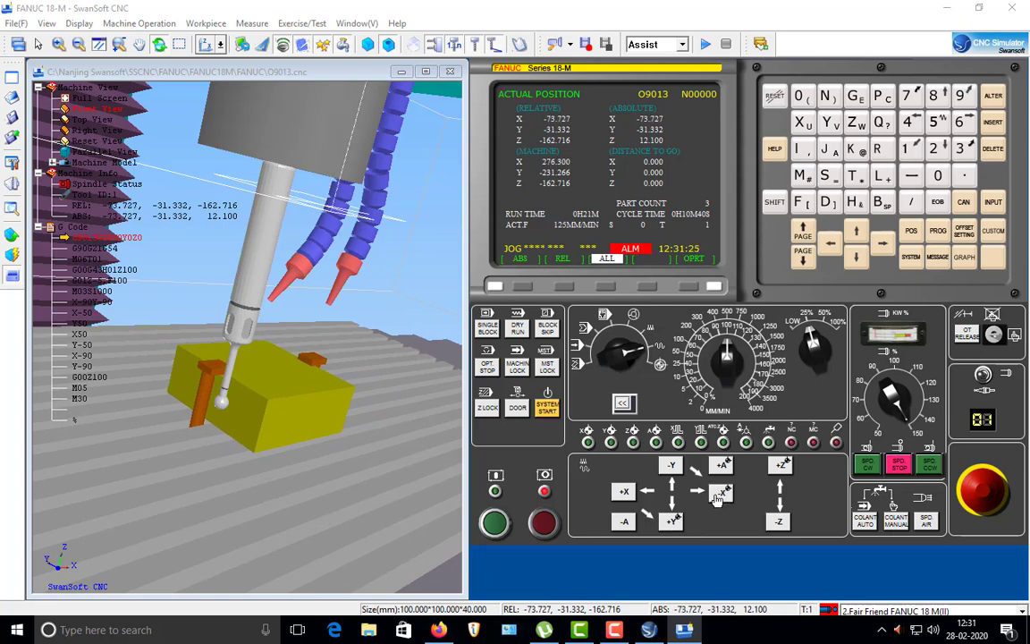
click(624, 494)
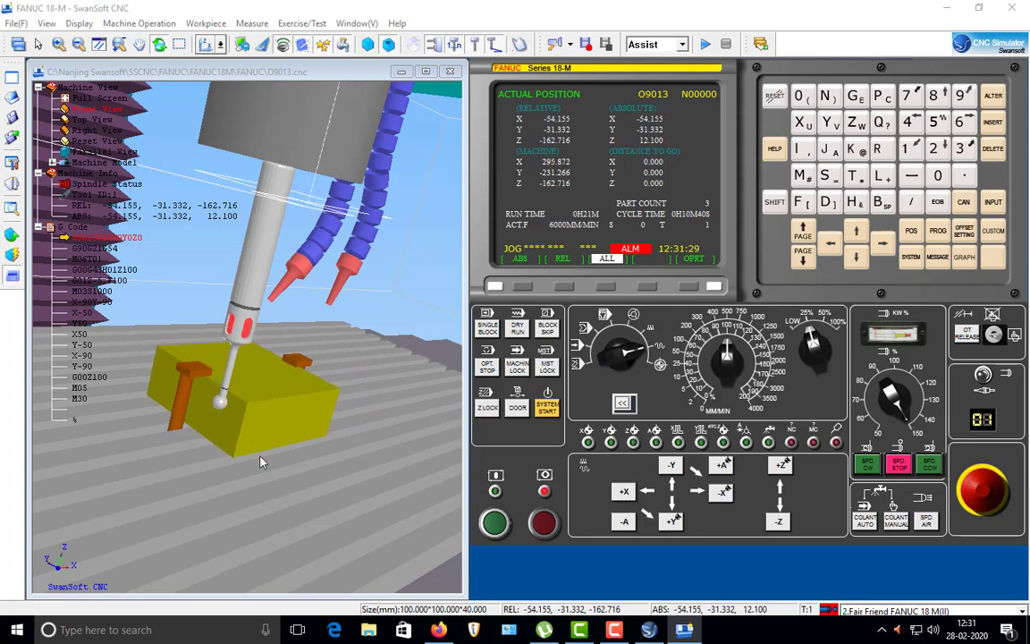
right_drag(261, 461, 226, 391)
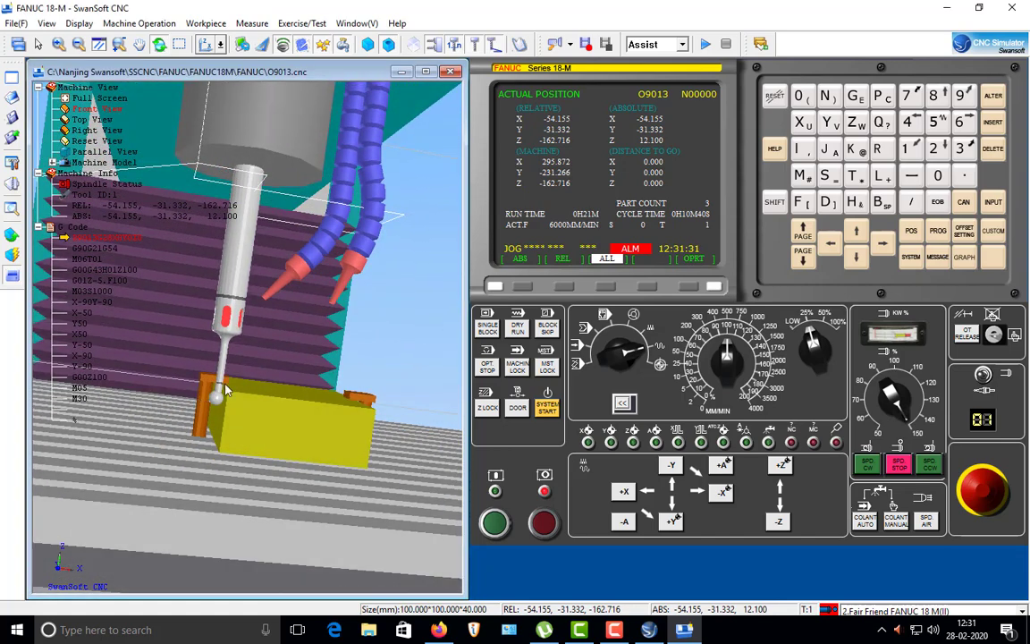
Step: Try to jog the edge finder along X from the workpiece edge, and raise Z to about -143.1
click(721, 492)
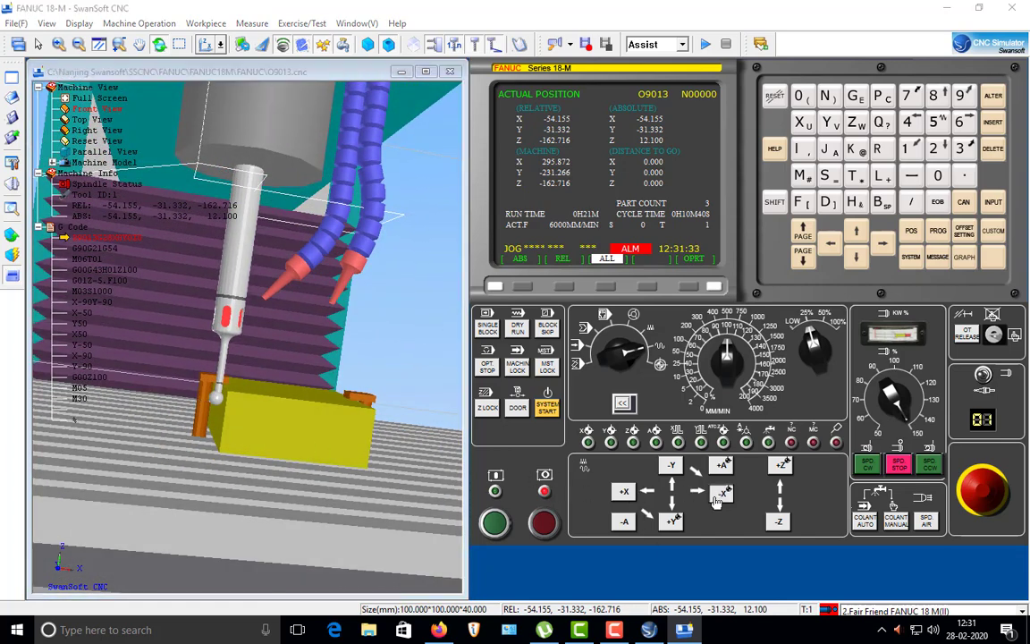
click(866, 467)
click(625, 491)
click(869, 466)
click(722, 491)
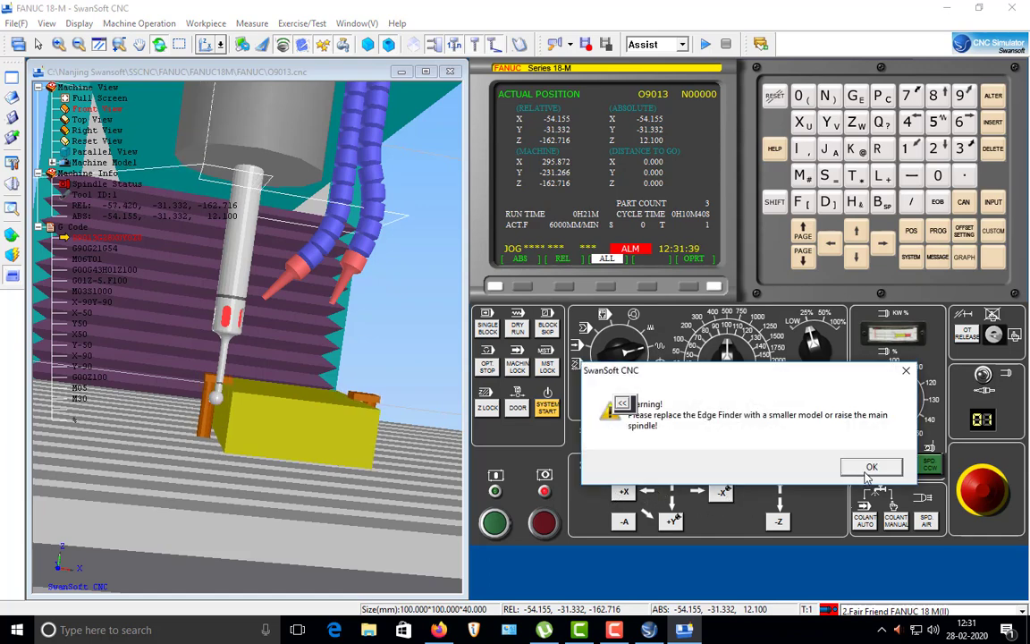
click(868, 467)
click(781, 464)
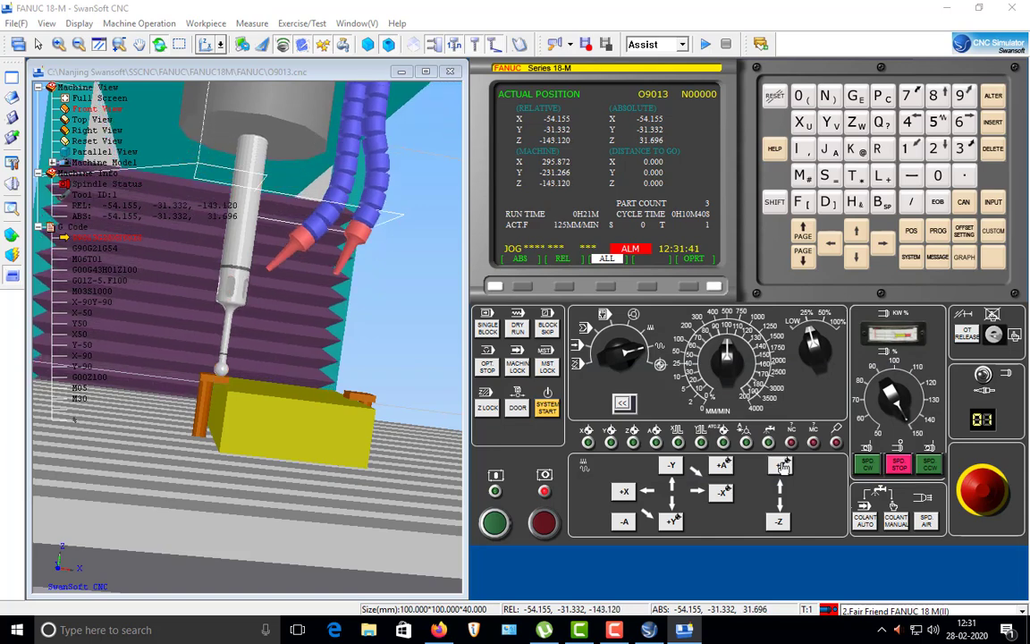
Step: Move the raised edge finder along the workpiece to about Y4.6 and jog X to about -64.0
drag(197, 410, 295, 529)
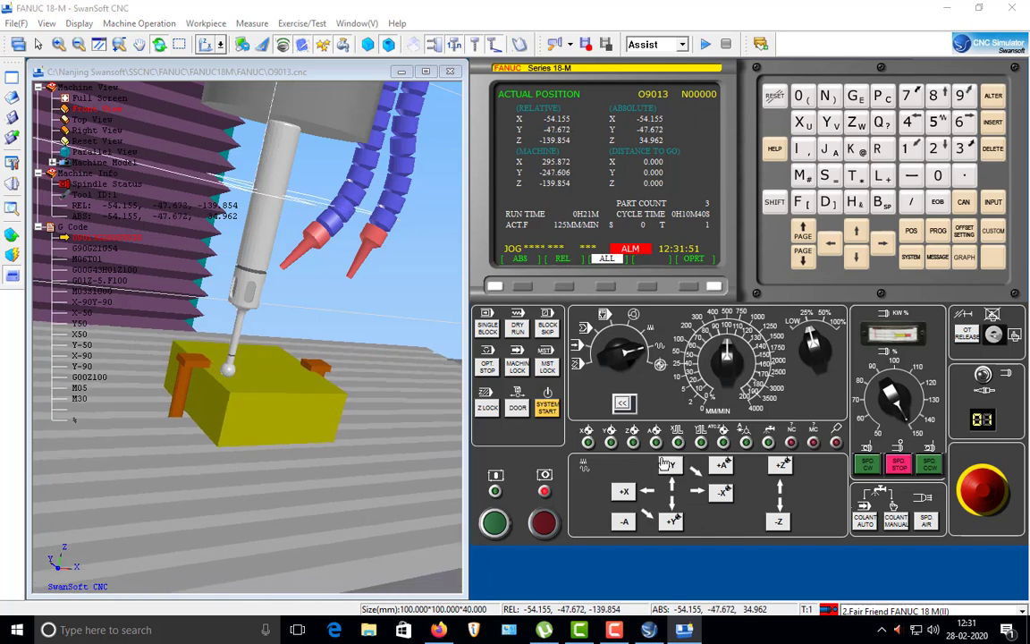
click(673, 525)
click(673, 524)
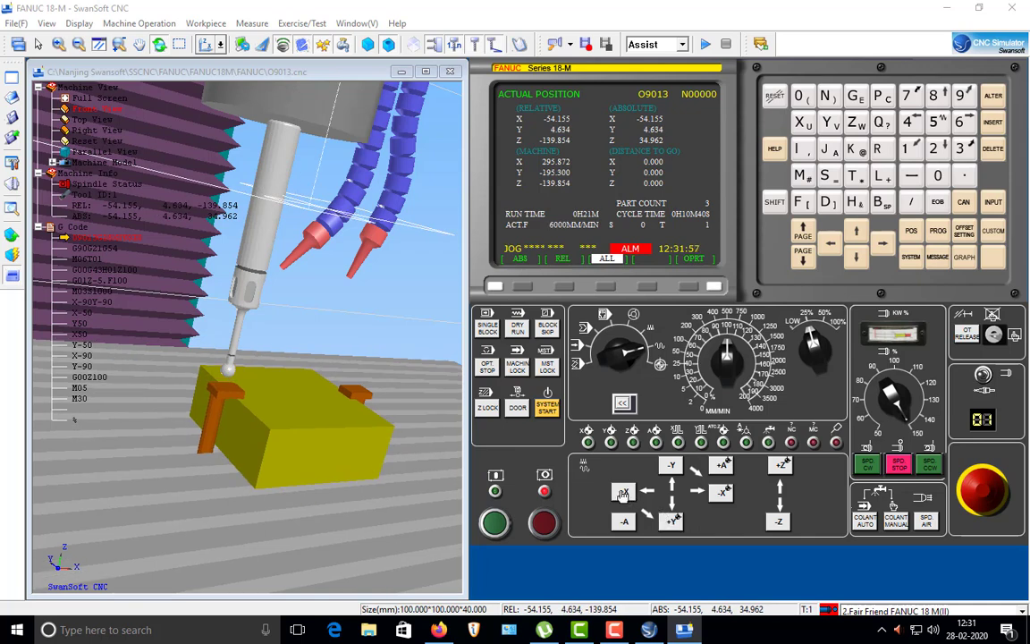
click(714, 496)
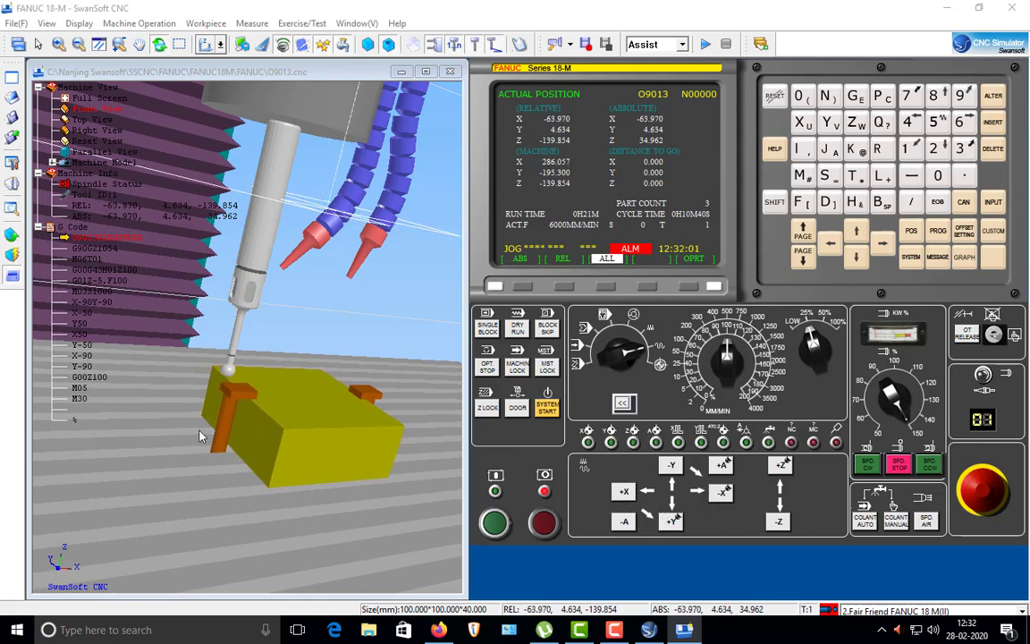
Step: In the right view, jog to about X-67.2, Y-1.9 and lower Z above the clamp to about -143.1
click(93, 130)
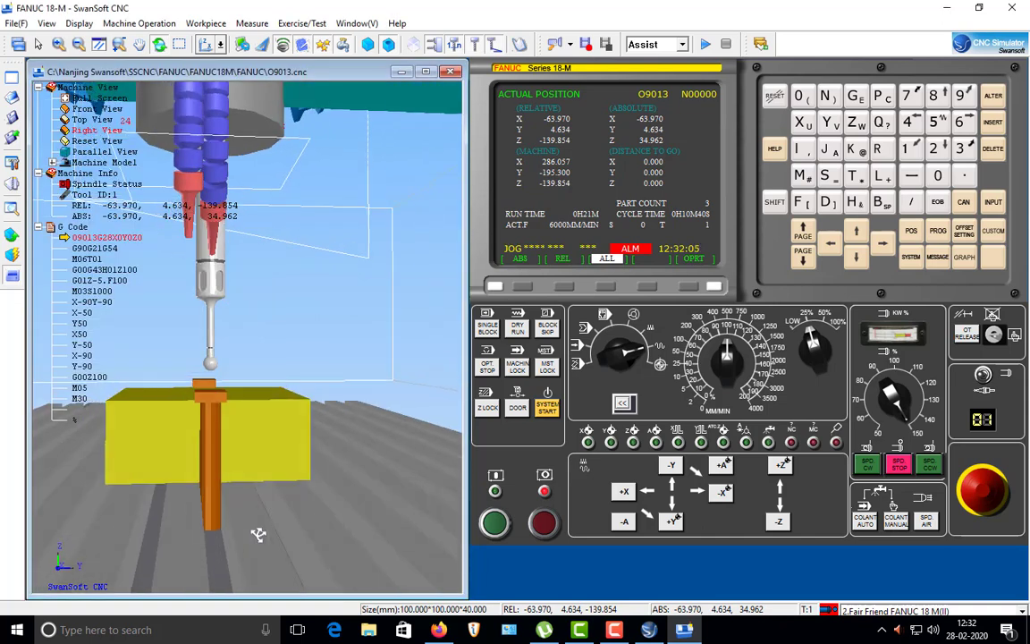
click(721, 493)
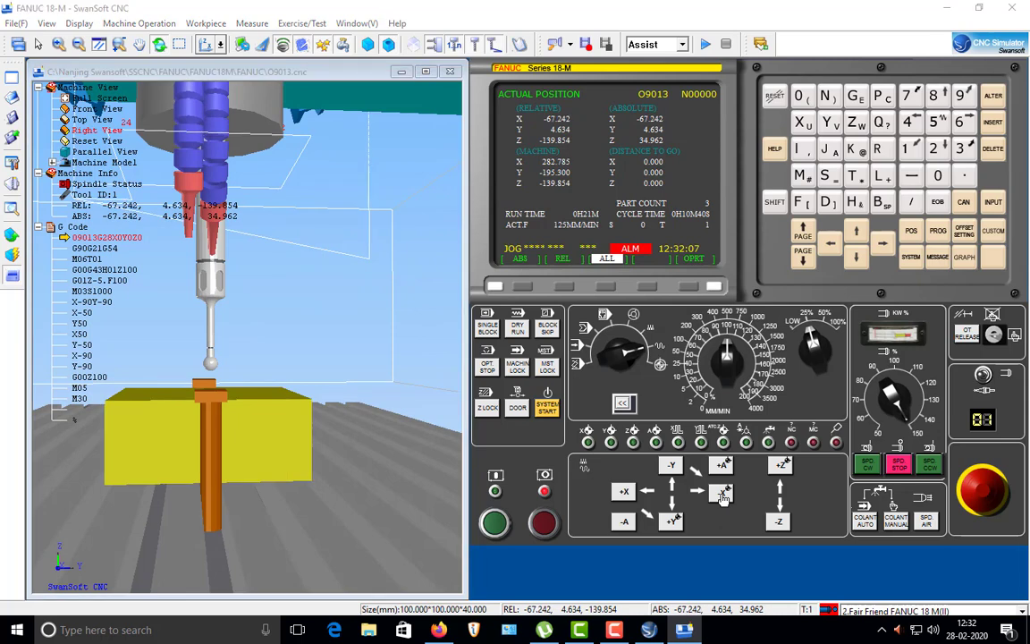
click(672, 474)
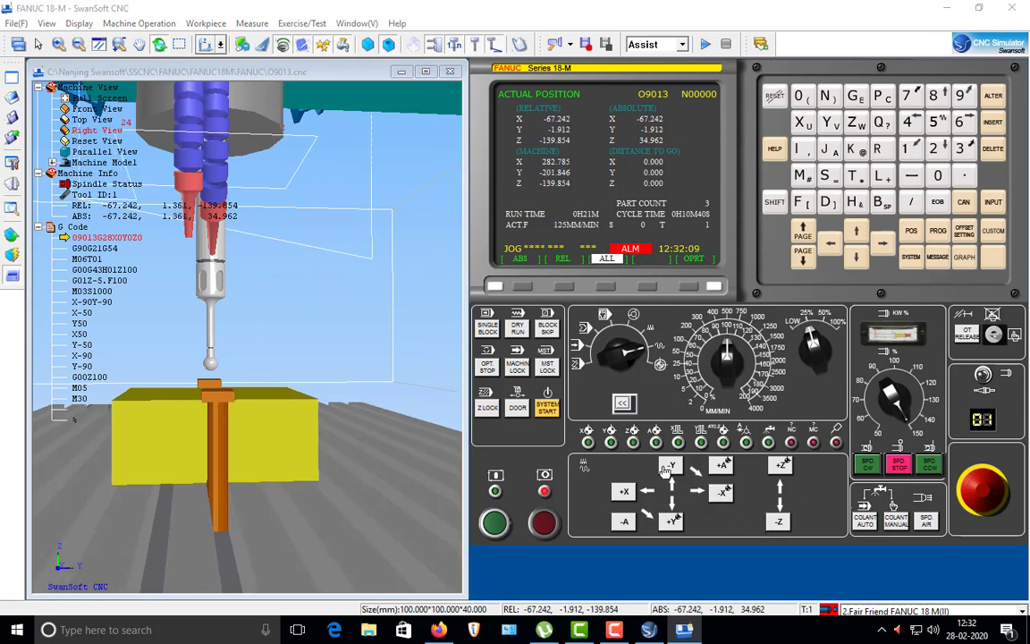
click(776, 524)
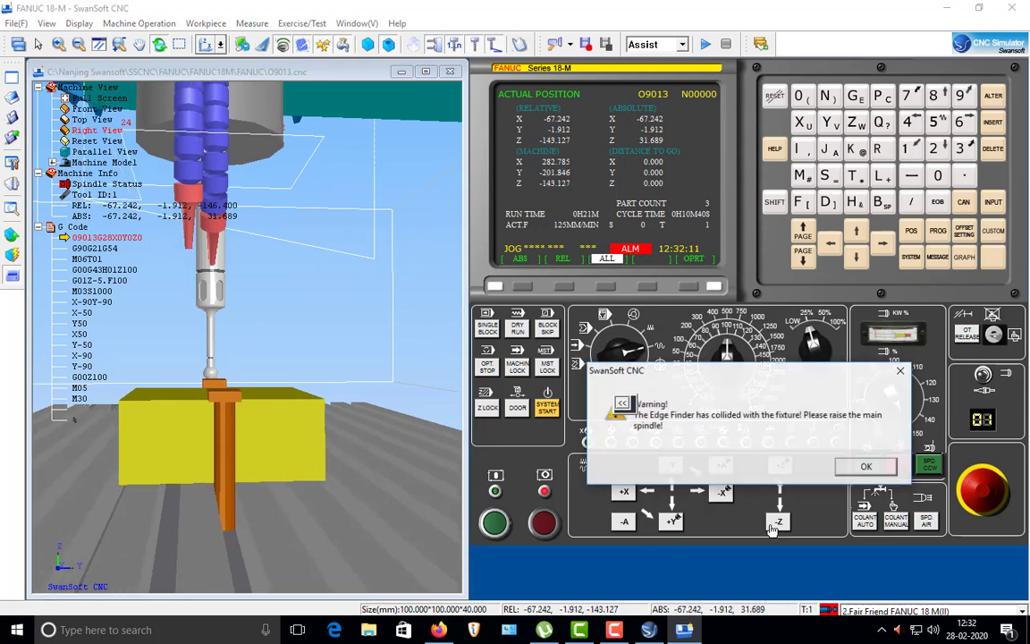
click(846, 469)
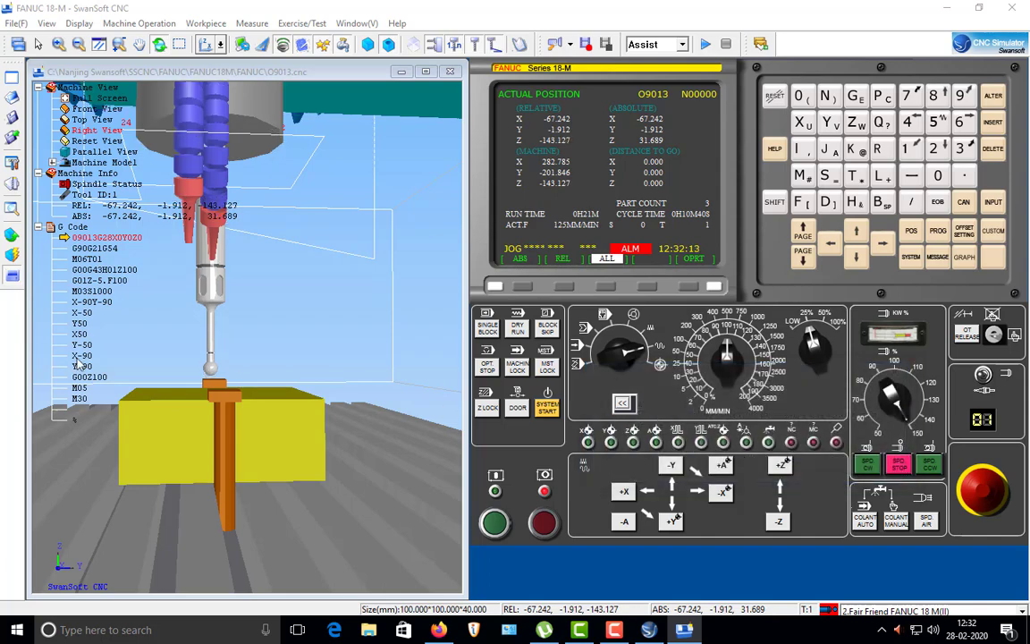
Step: Move the edge finder clear of the clamp to about X-83.6 and lower Z to about -162.8
drag(222, 446, 293, 397)
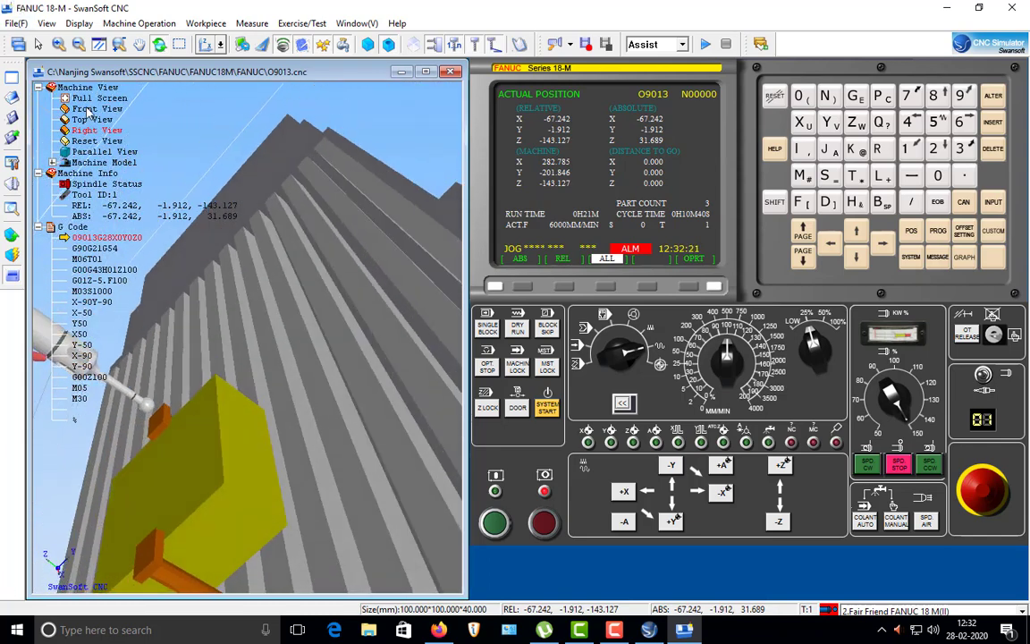
click(88, 109)
drag(188, 478, 269, 463)
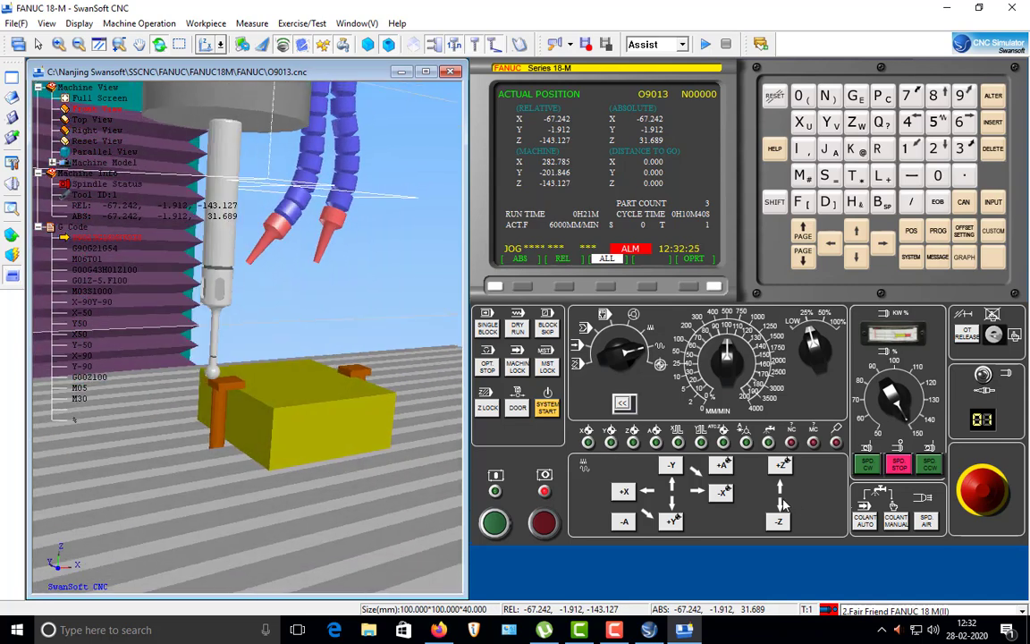
click(721, 494)
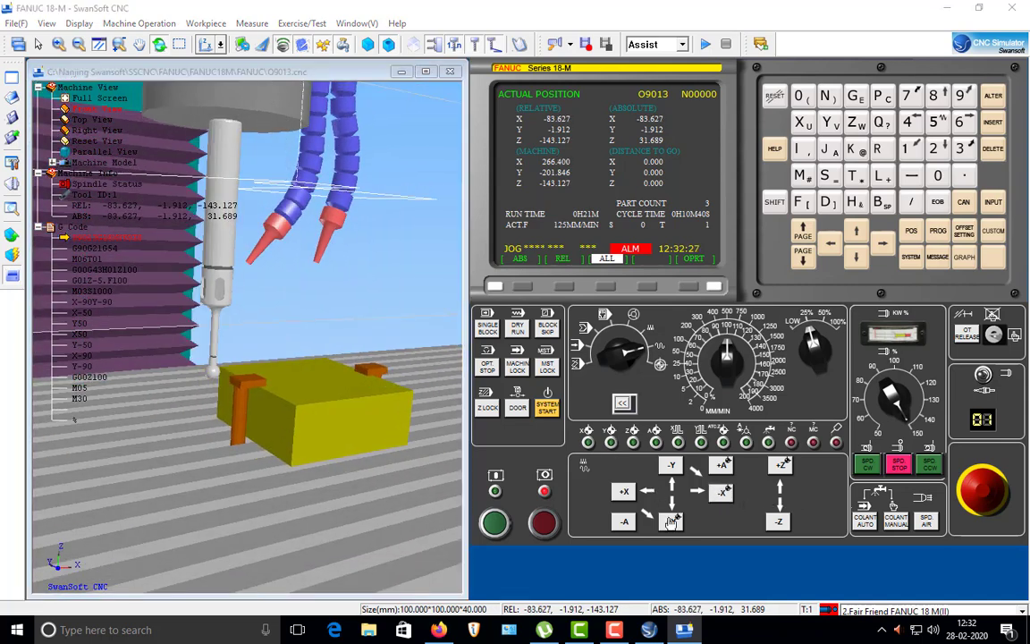
click(777, 522)
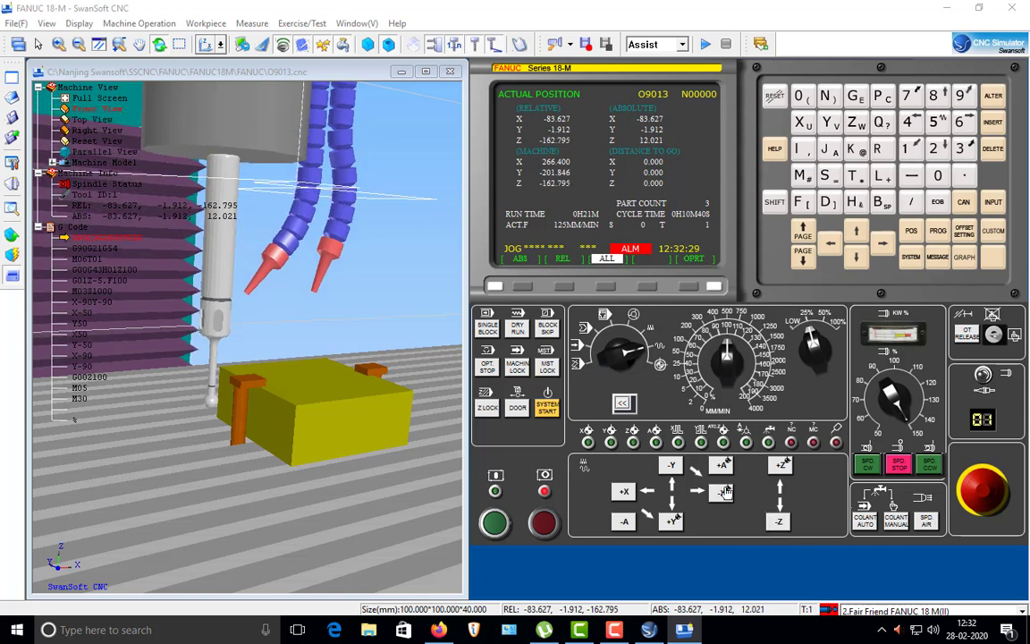
Step: Back X off to about -90.2 and try to advance it past the step clamp to the workpiece edge
click(648, 490)
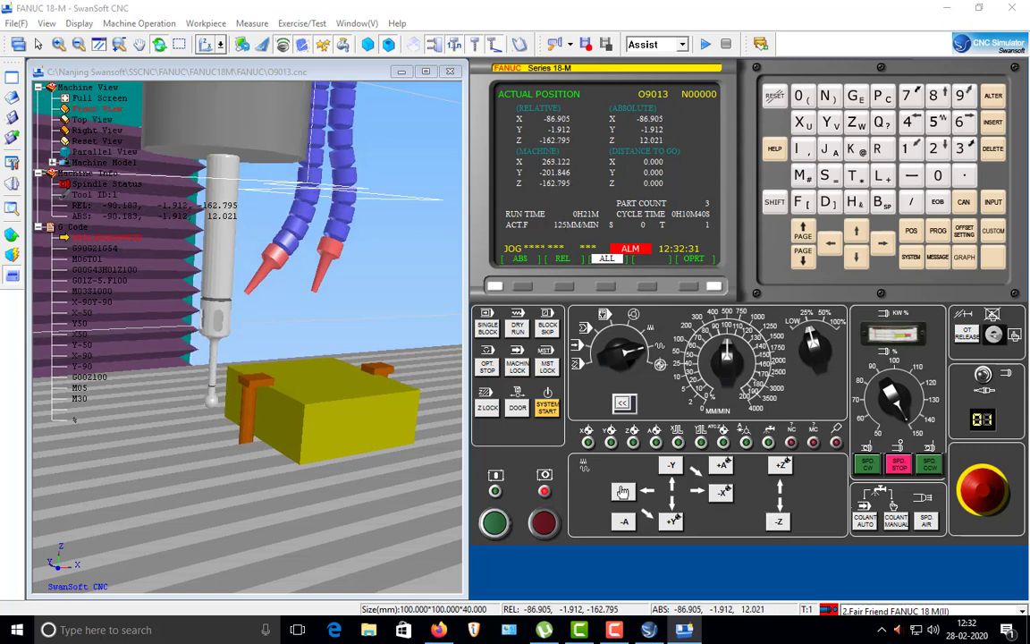
click(622, 491)
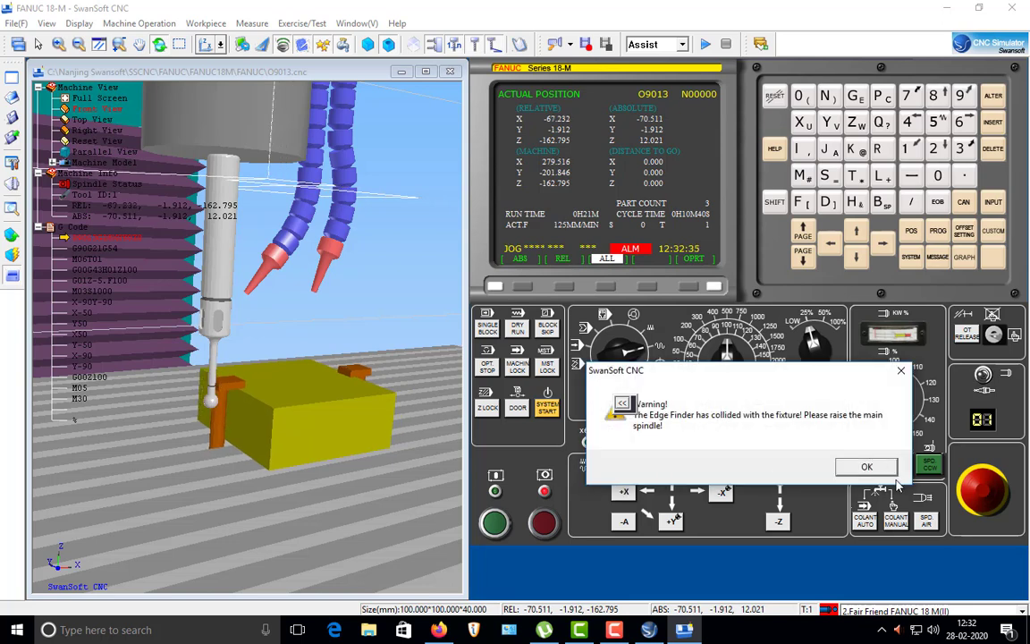
click(864, 466)
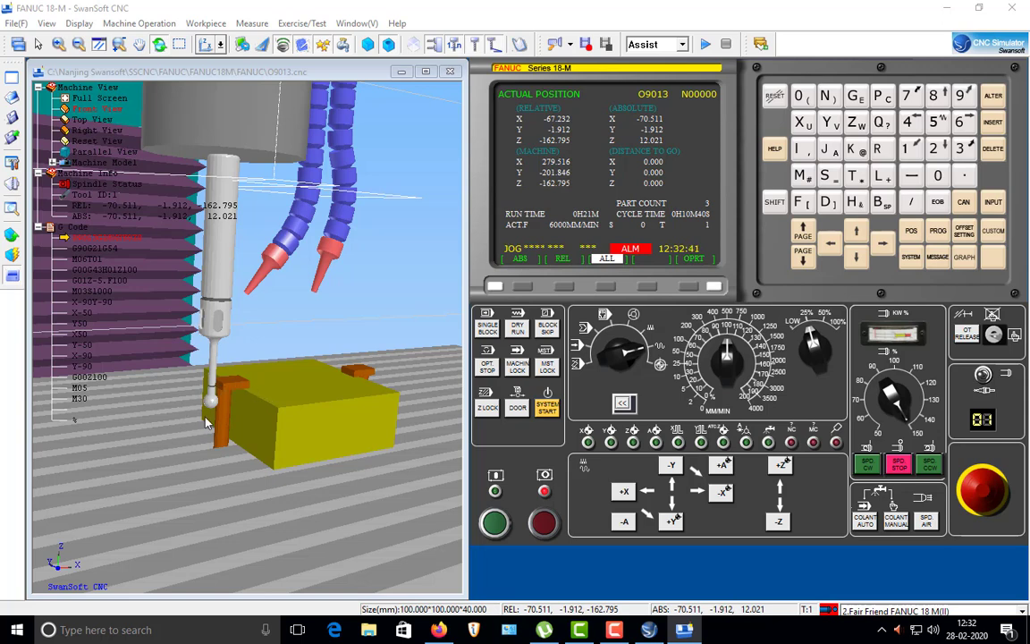
Step: Change the workpiece fixture to an edge clamp with a 150 x 150 x 15 base, and jog X to about -54.1 at the workpiece edge
click(200, 23)
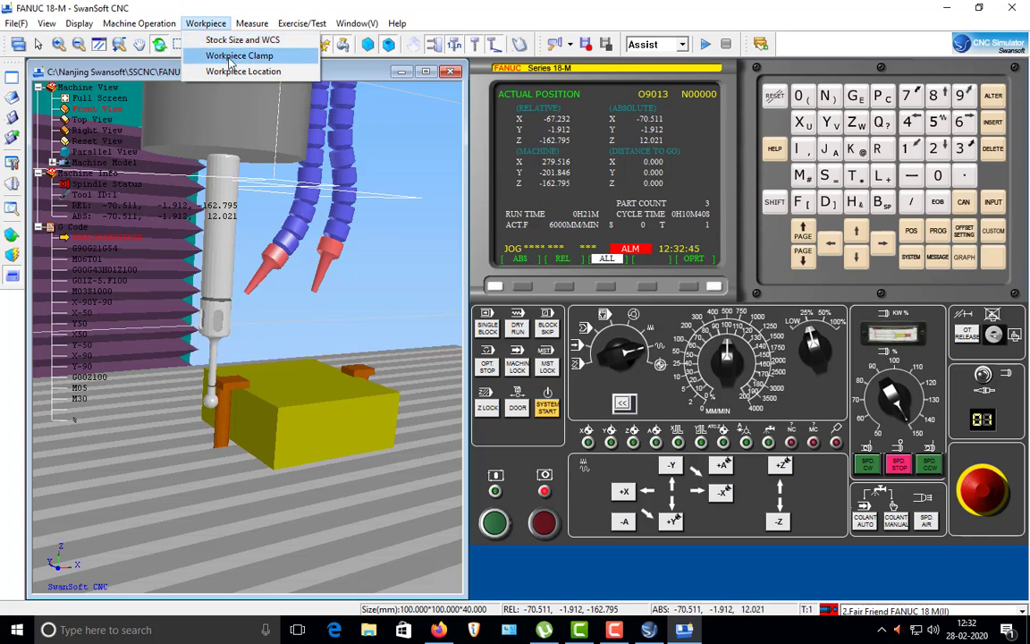
click(230, 57)
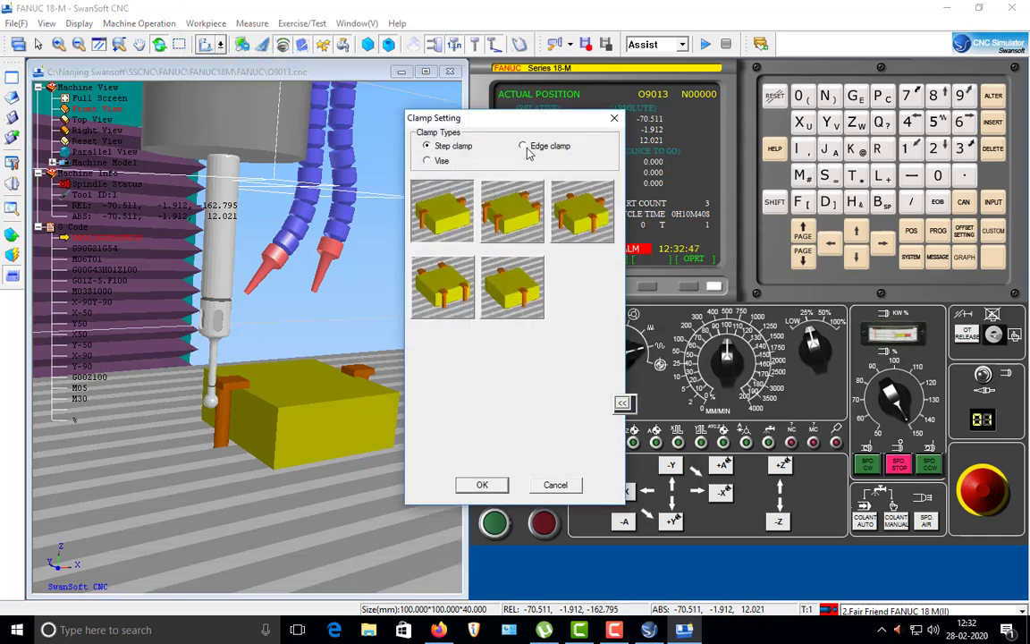
click(526, 149)
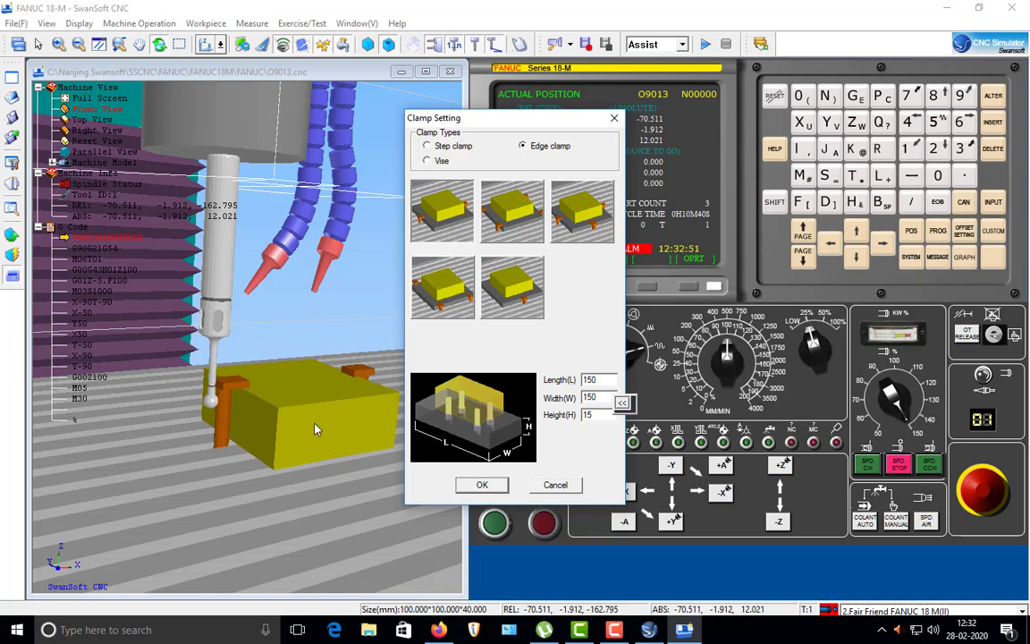
click(484, 487)
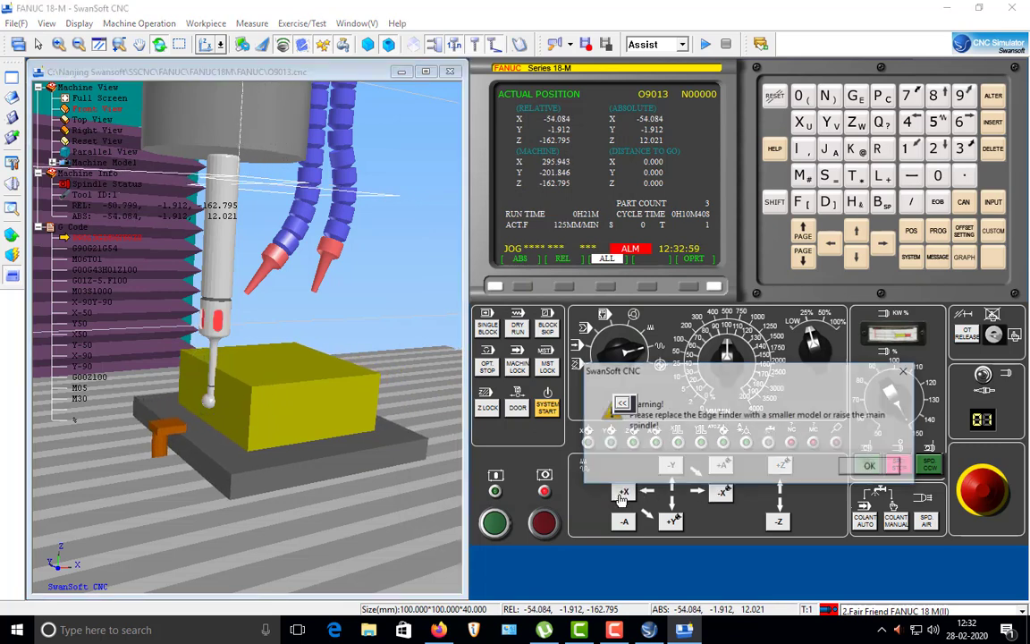
click(868, 467)
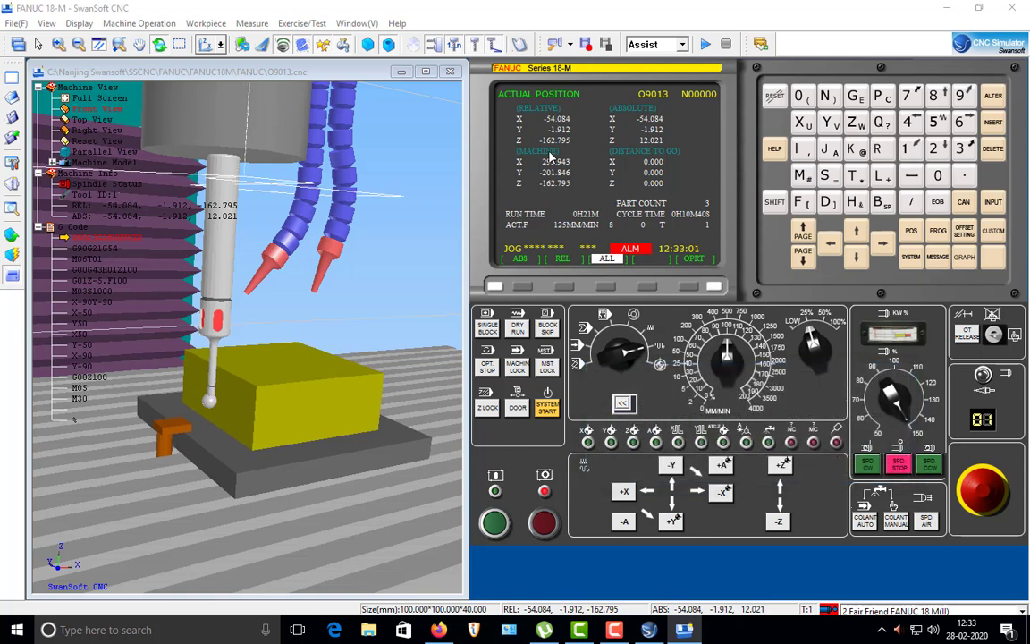